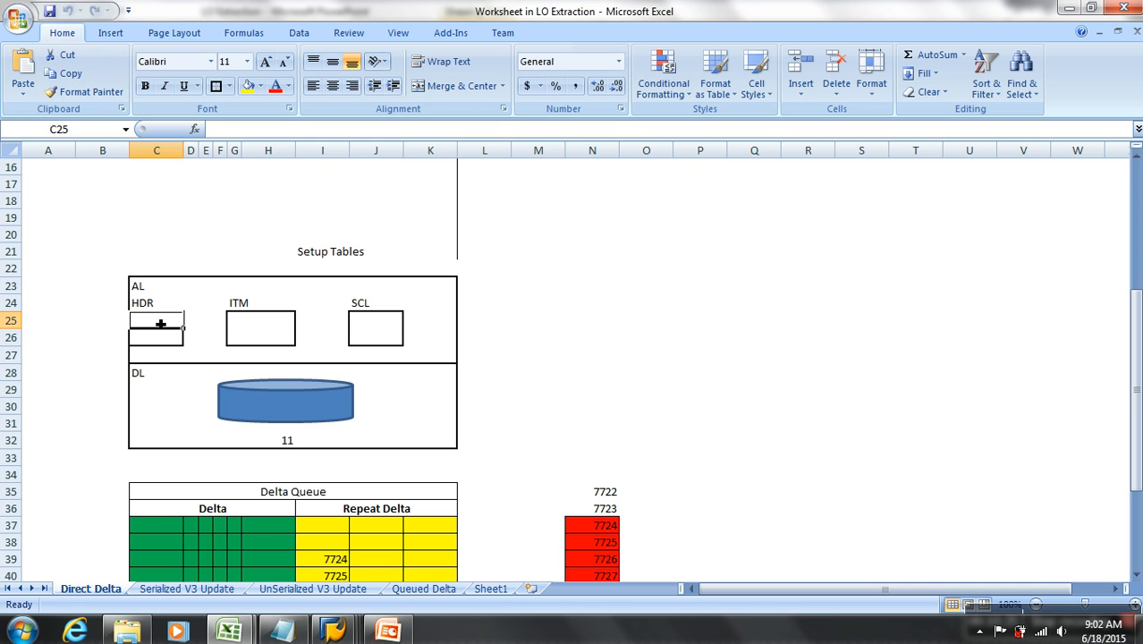
Highlight the HDR, ITM and SCL setup table boxes, then show the UnSerialized V3 Update worksheet
drag(160, 323, 393, 345)
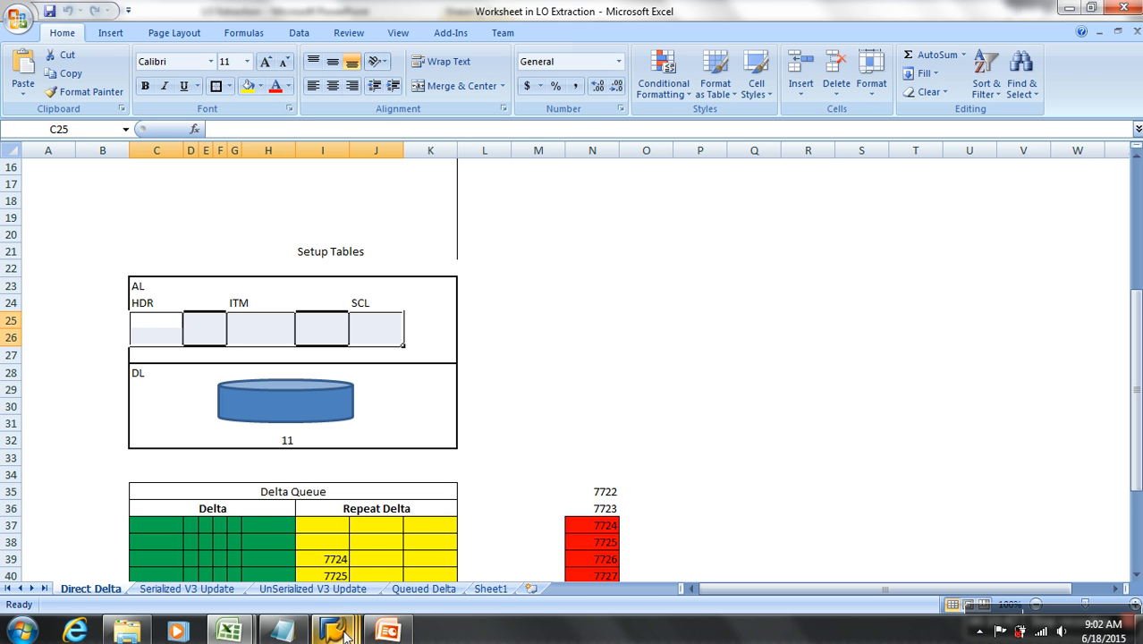
click(578, 286)
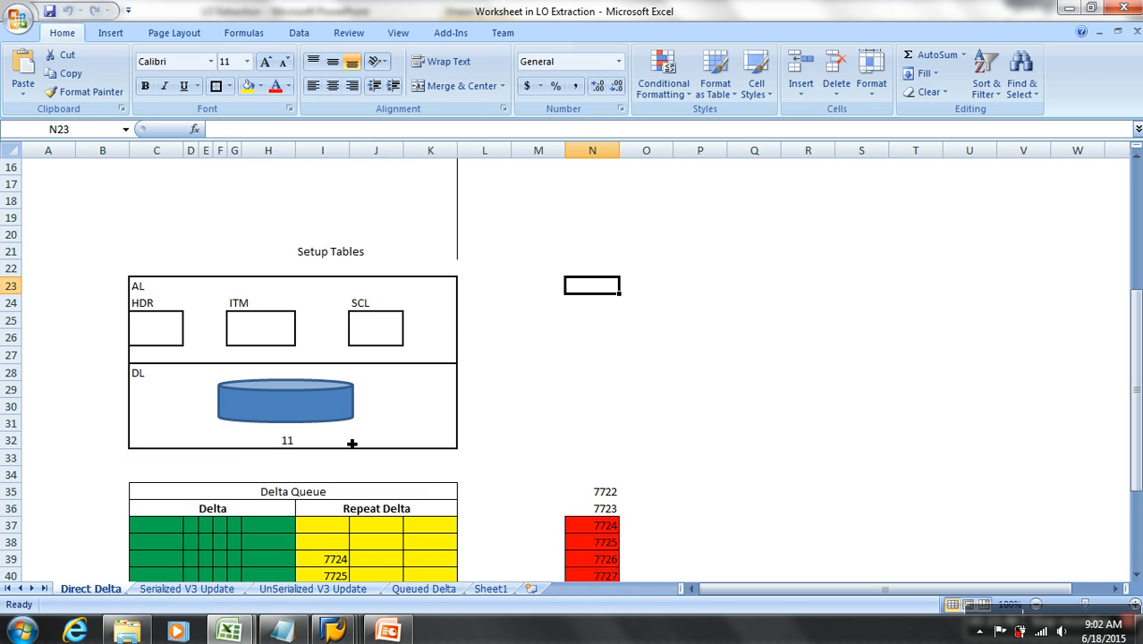
click(310, 589)
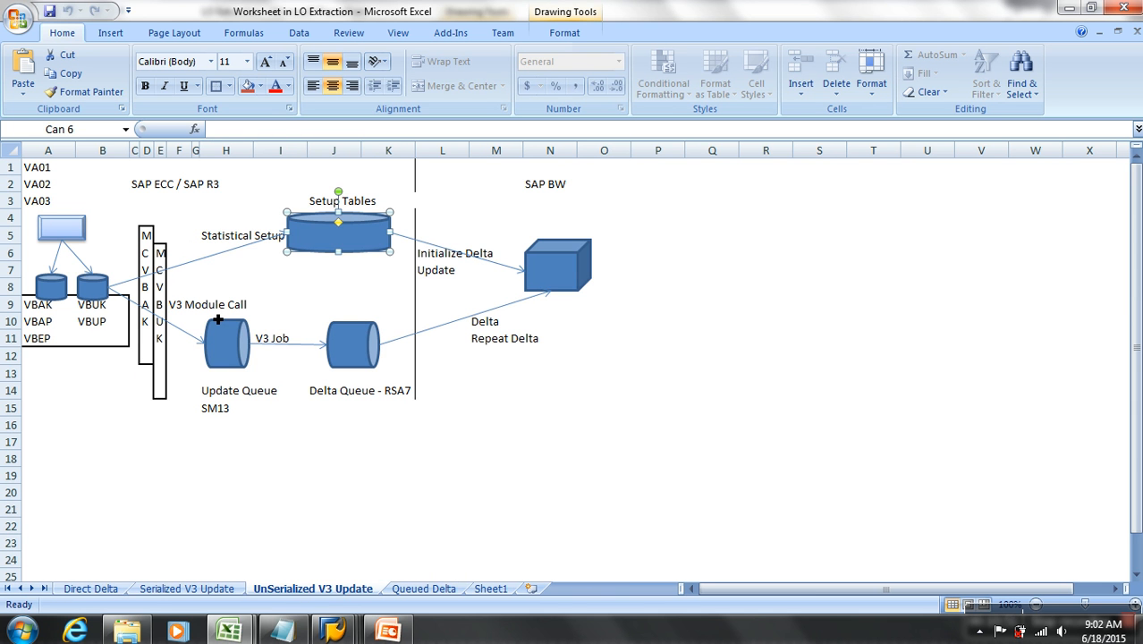
Switch to the SAP LO Data Extraction cockpit and deactivate the update of 2LIS_11_VAHDR, accepting the proposed customizing request
click(332, 630)
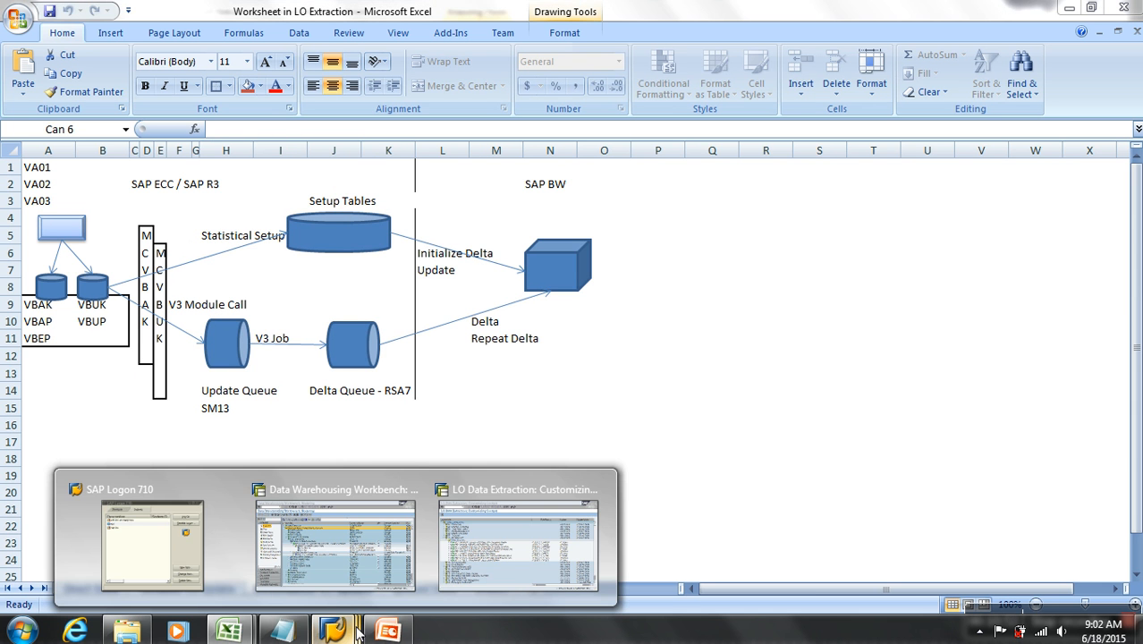
click(510, 578)
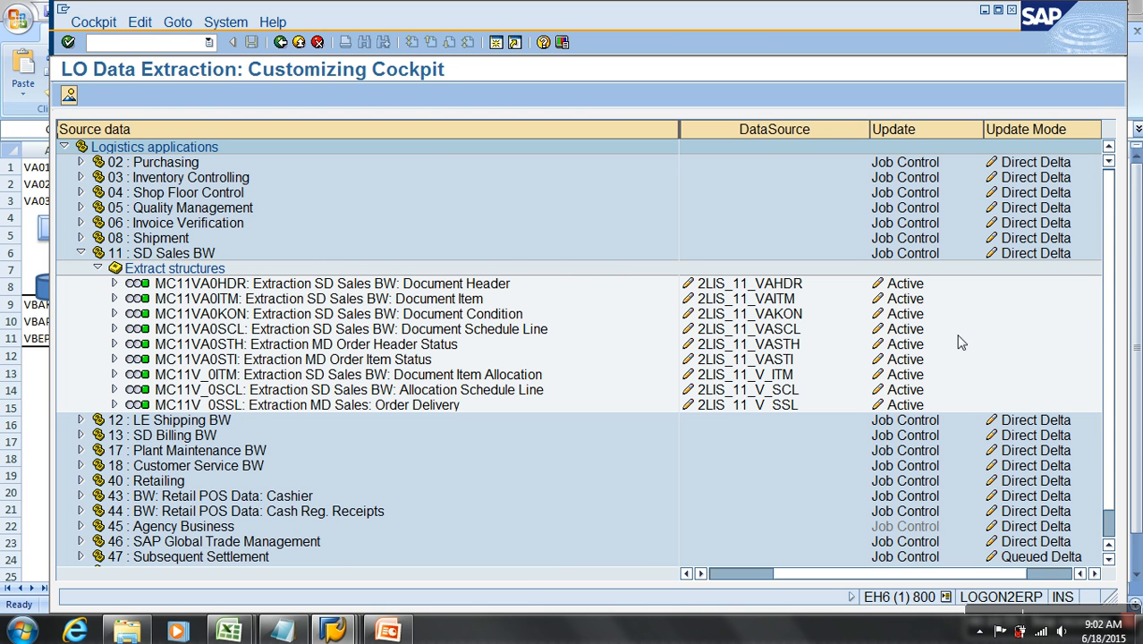
click(905, 285)
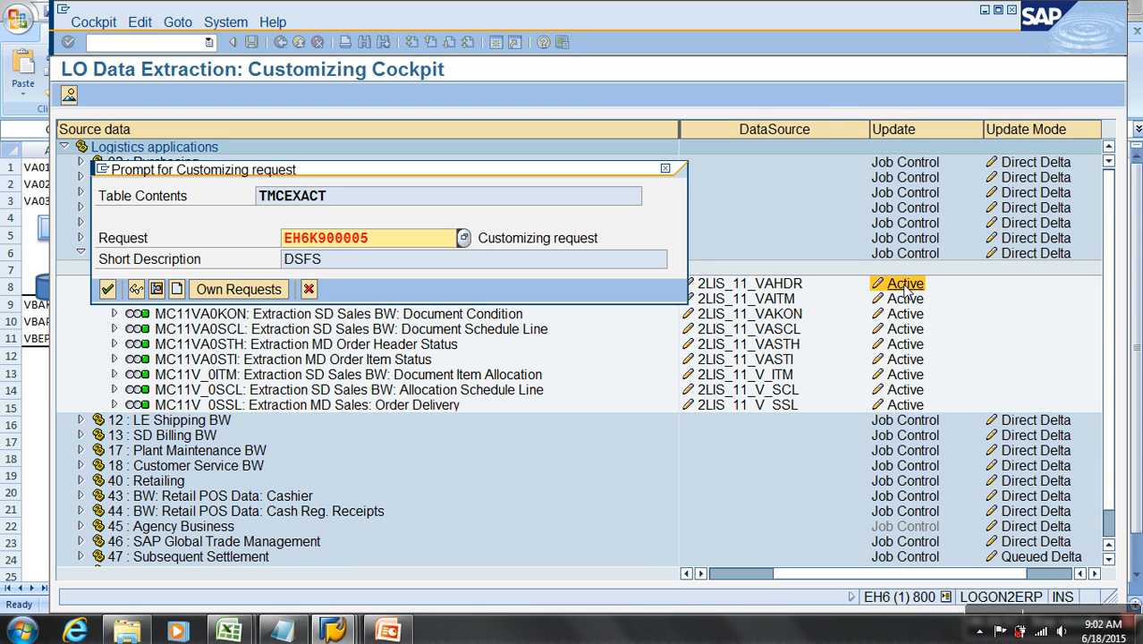
click(107, 289)
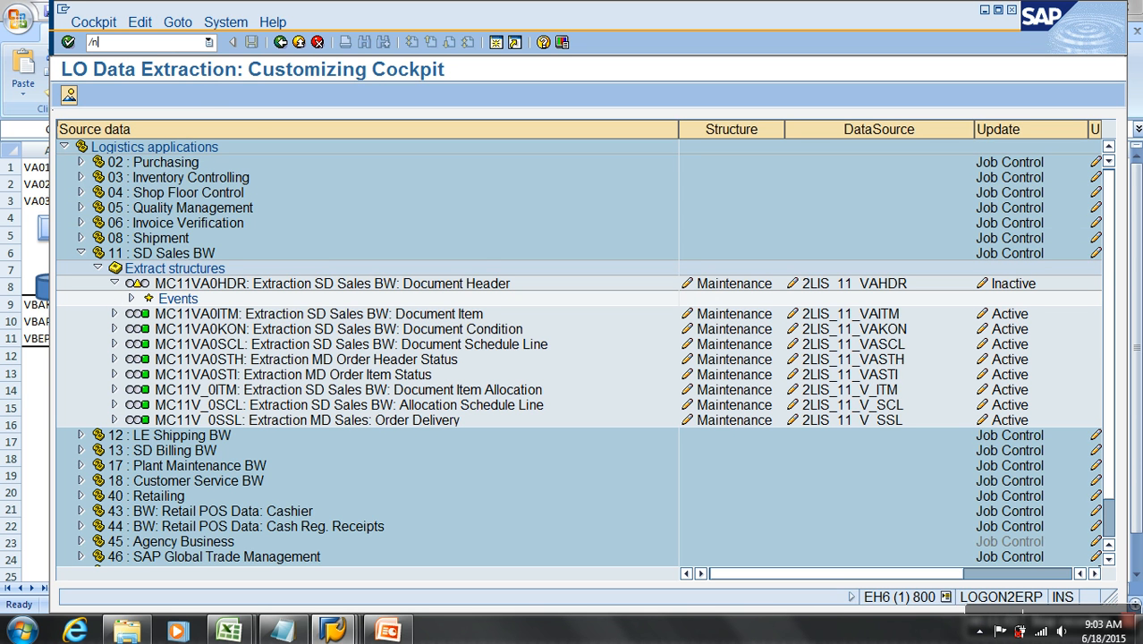
List all outbound queues for client 800 in the qRFC Monitor
key(Return)
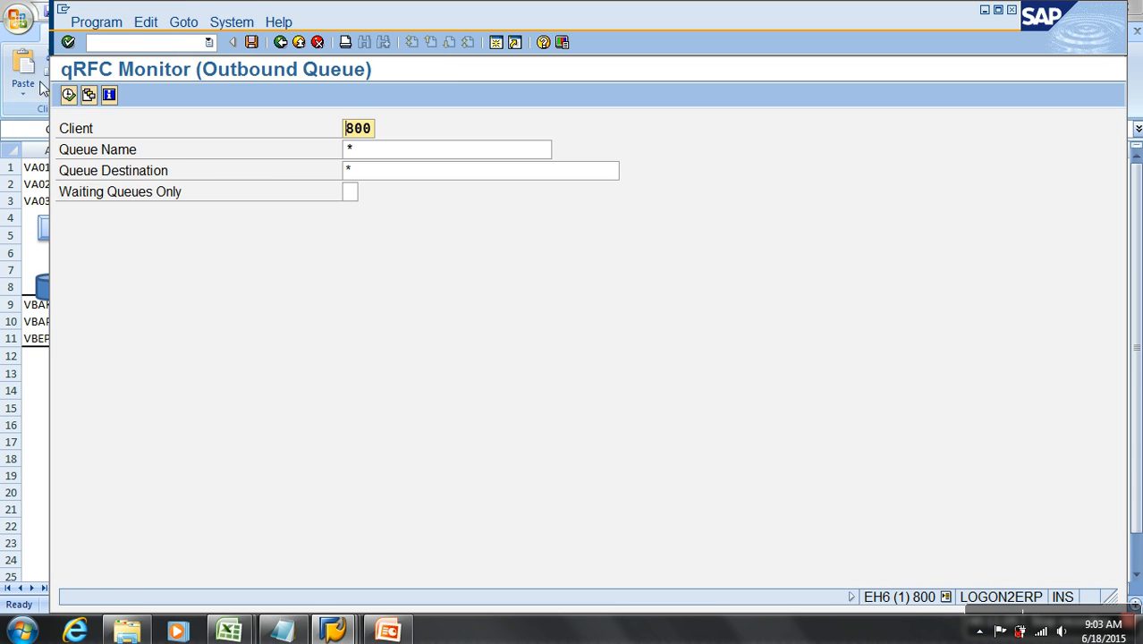
click(68, 95)
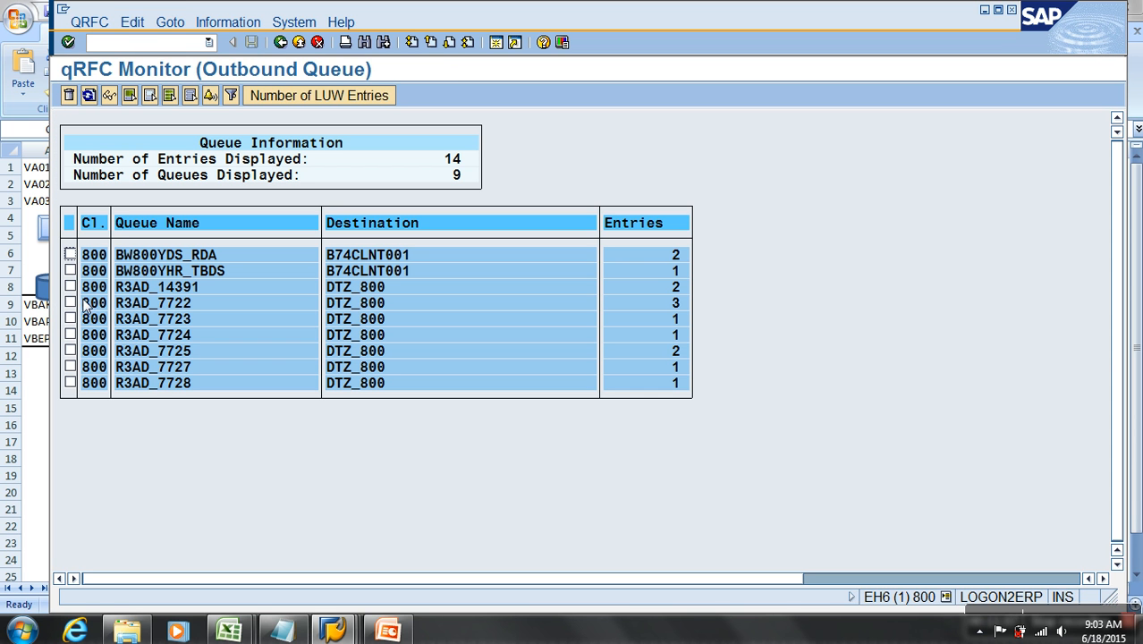
Delete the delta of 2LIS_11_VAHDR for B74CLNT001 in BW Delta Queue Maintenance
click(160, 44)
key(Return)
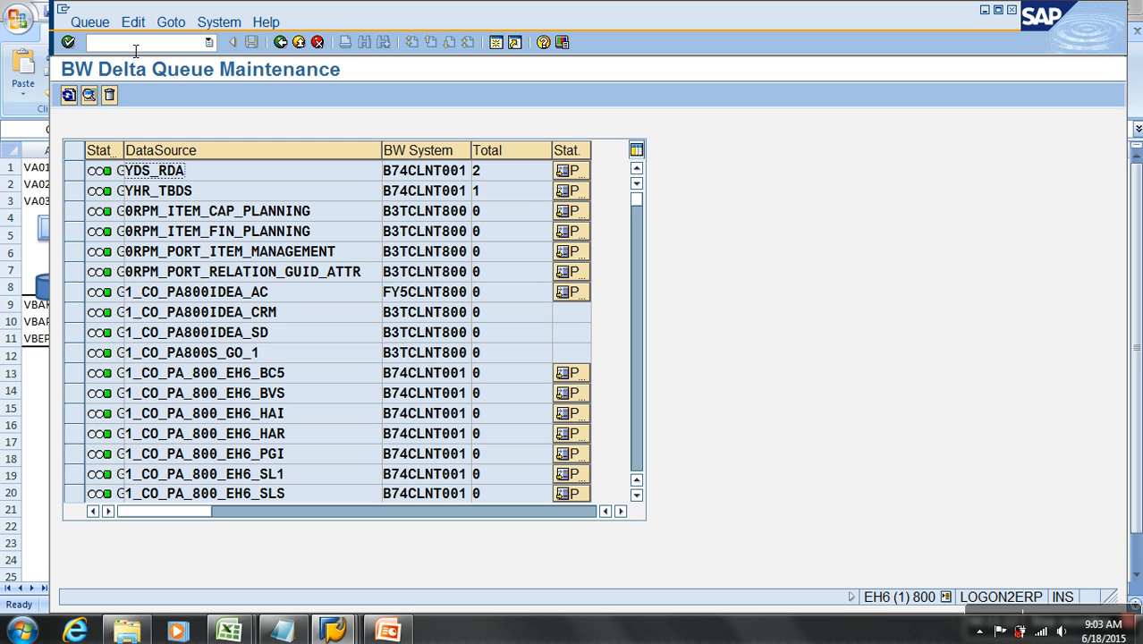
scroll(195, 240, down, 1)
scroll(195, 240, down, 3)
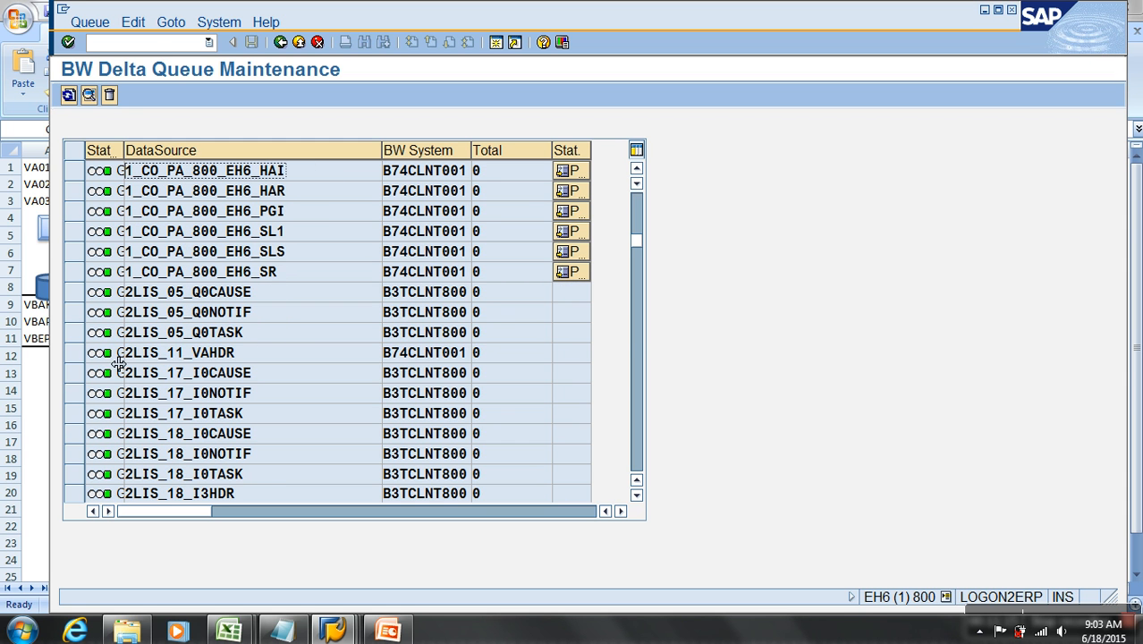
click(76, 352)
click(109, 95)
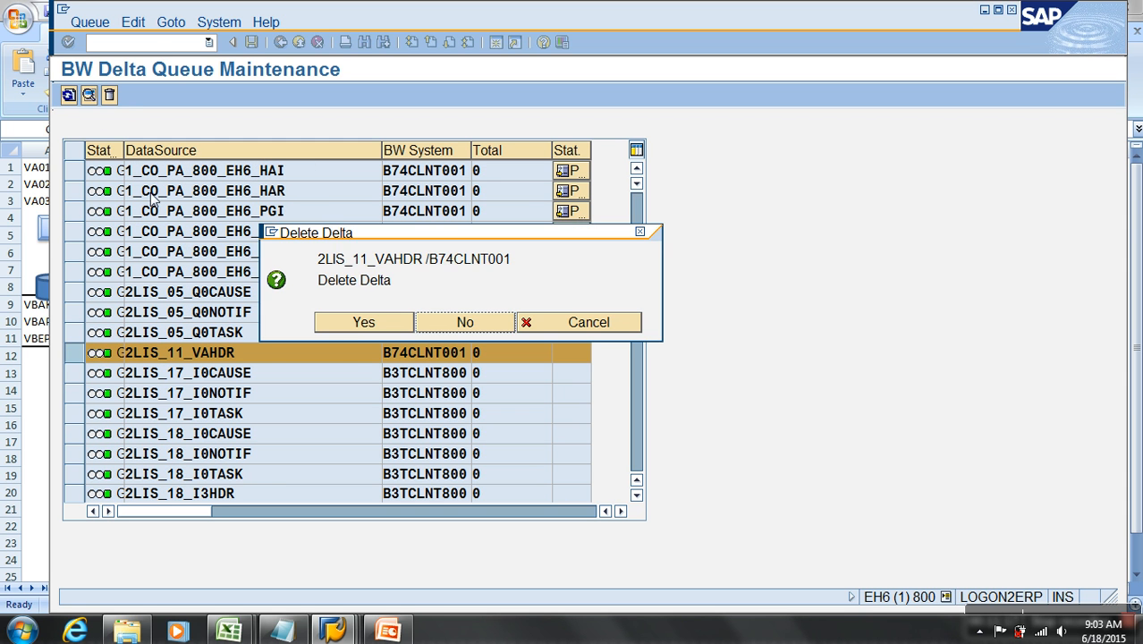
click(358, 324)
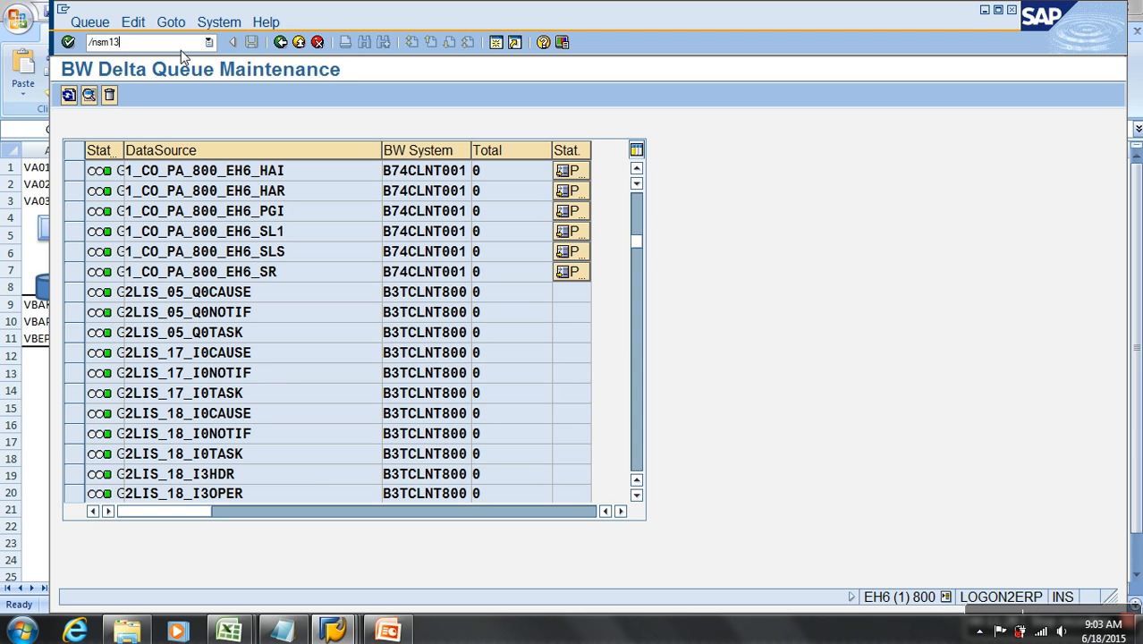
Check all update requests in transaction SM13 and the outbound extraction queues in transaction LBWQ
key(Return)
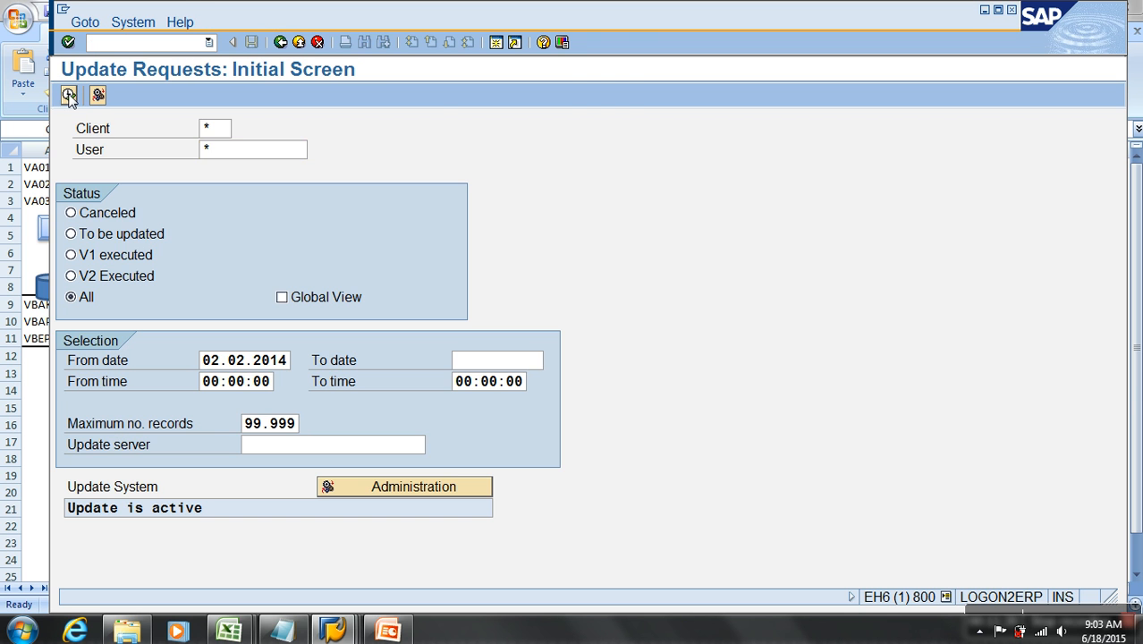
click(69, 96)
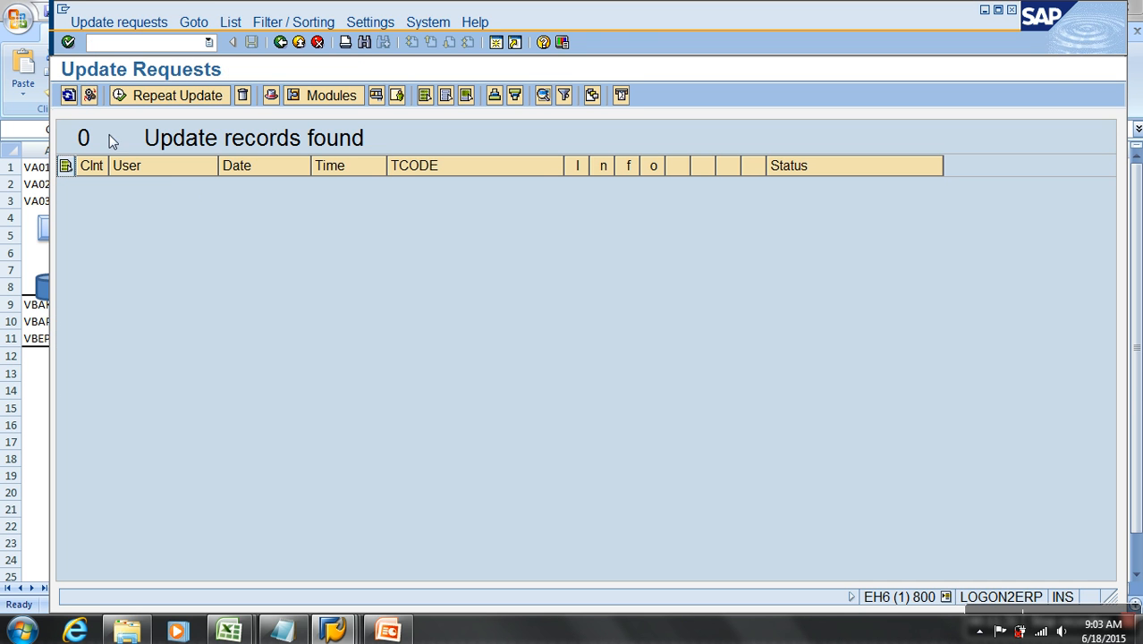
click(281, 46)
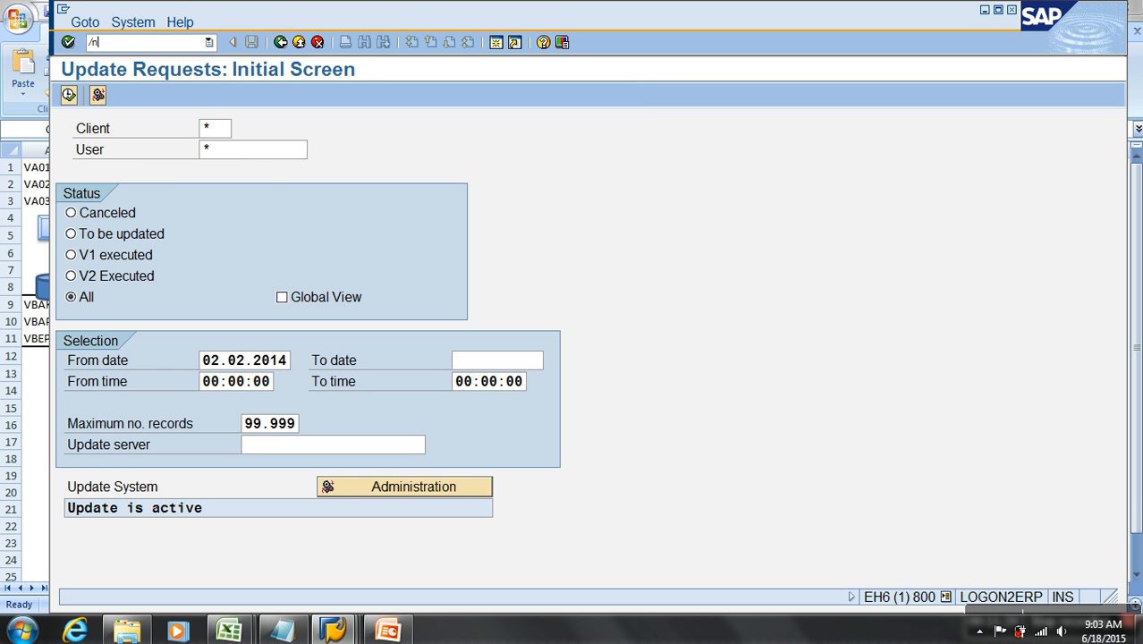
text(/nlbwq)
key(Return)
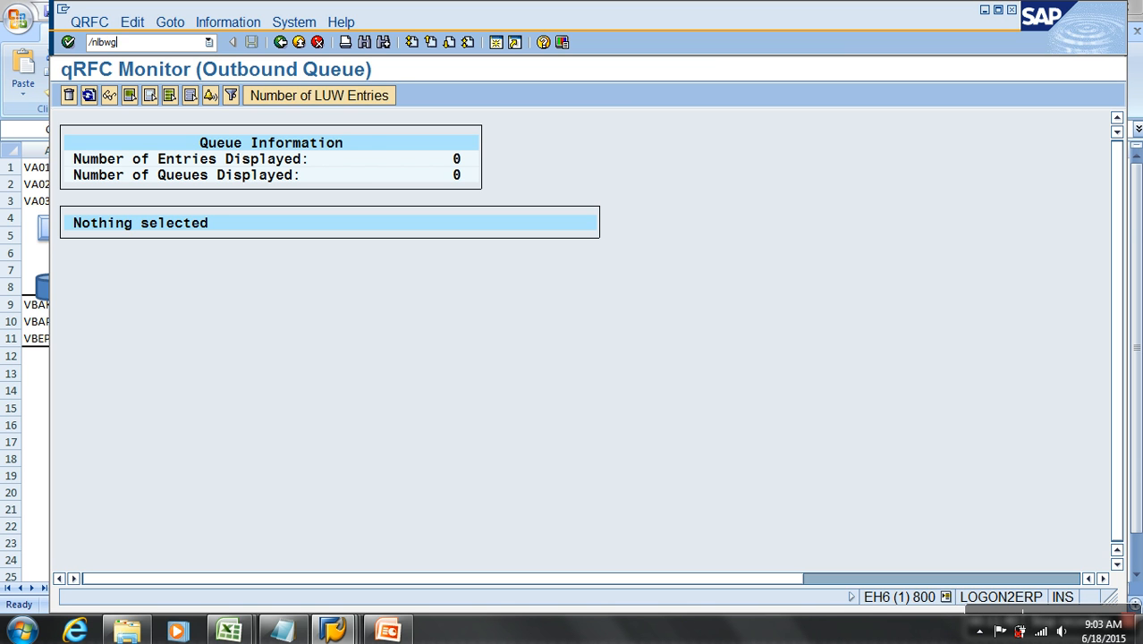
Delete the setup data of application 11 with transaction LBWG, confirming the loss of data
text(g)
key(Return)
text(11)
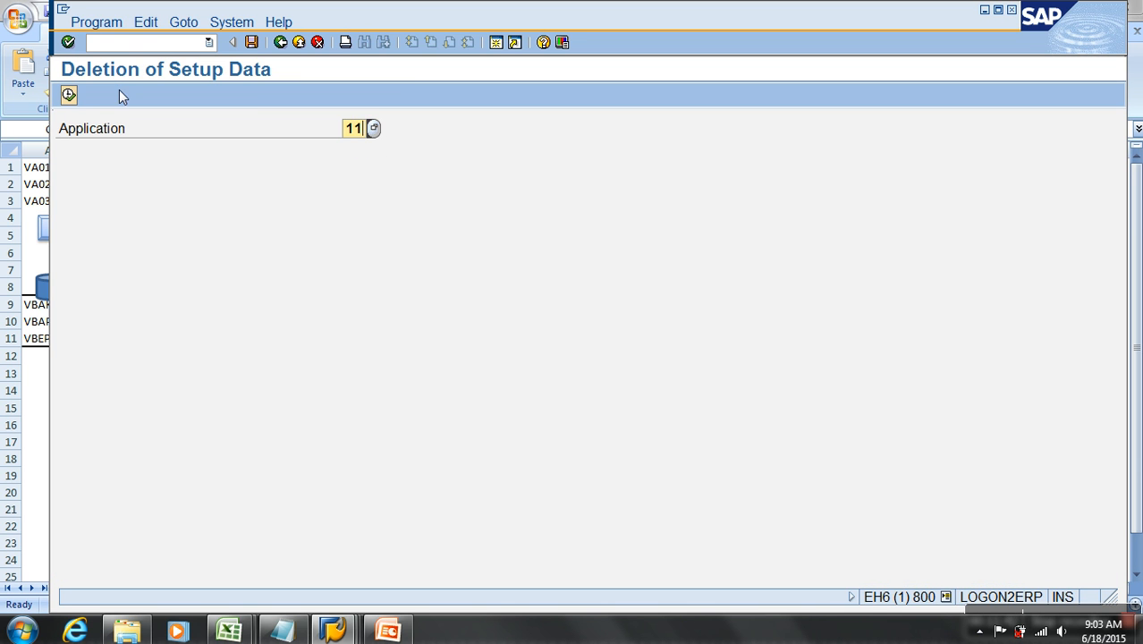
click(70, 95)
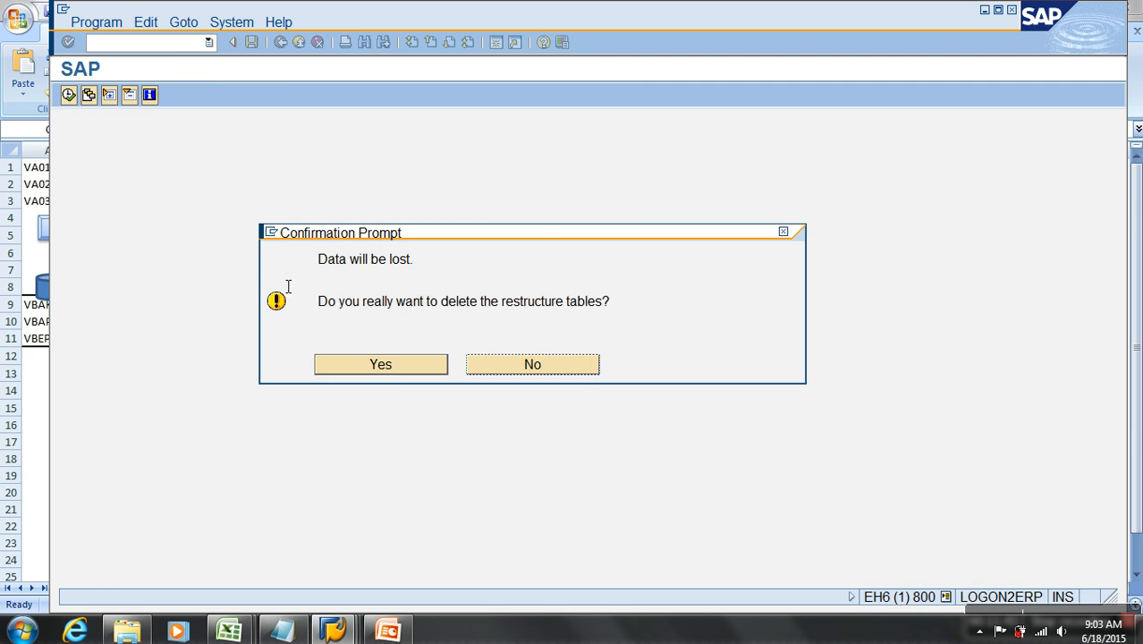
click(395, 363)
Return to the LO Data Extraction cockpit, expand the SD Sales BW extract structures and narrow the DataSource column to reveal the update modes
click(180, 46)
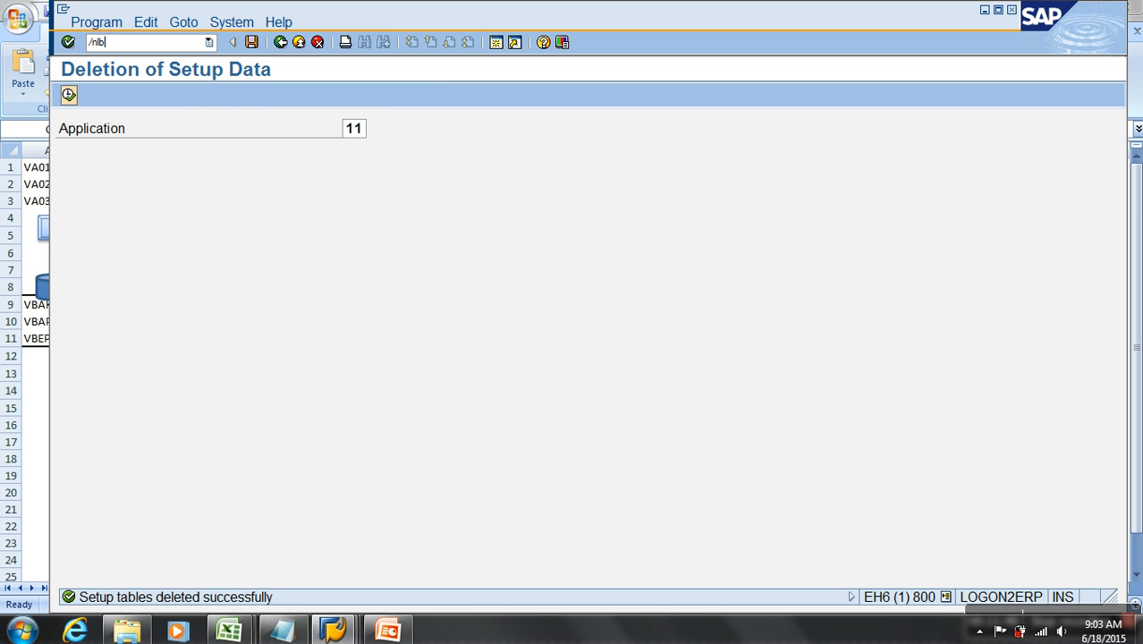
key(Return)
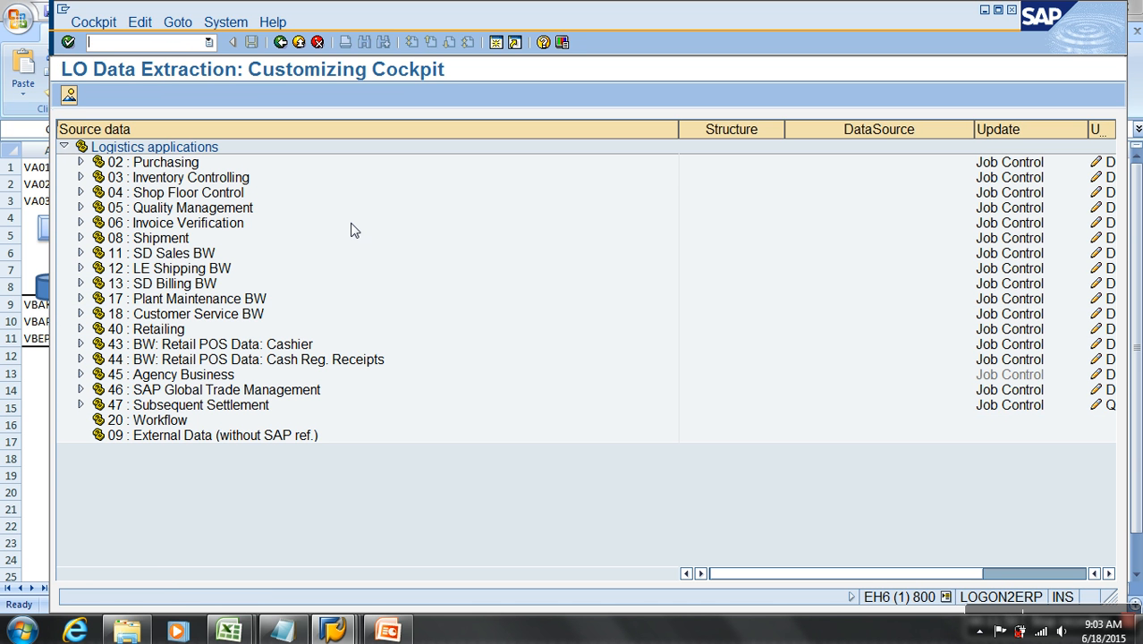
click(80, 253)
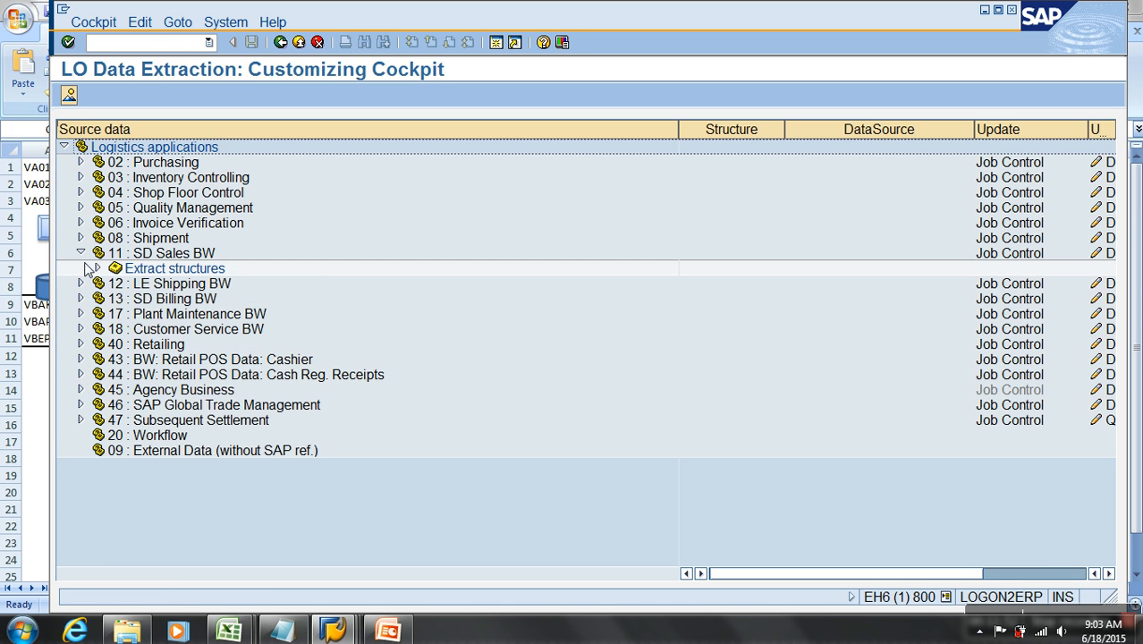
click(97, 269)
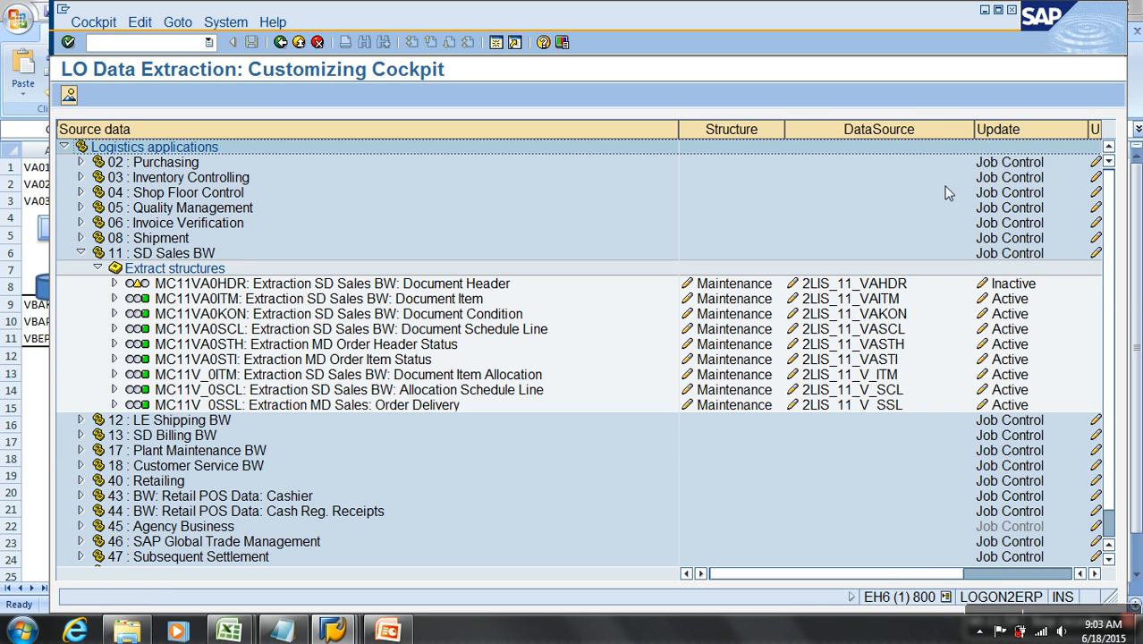
drag(975, 140, 894, 140)
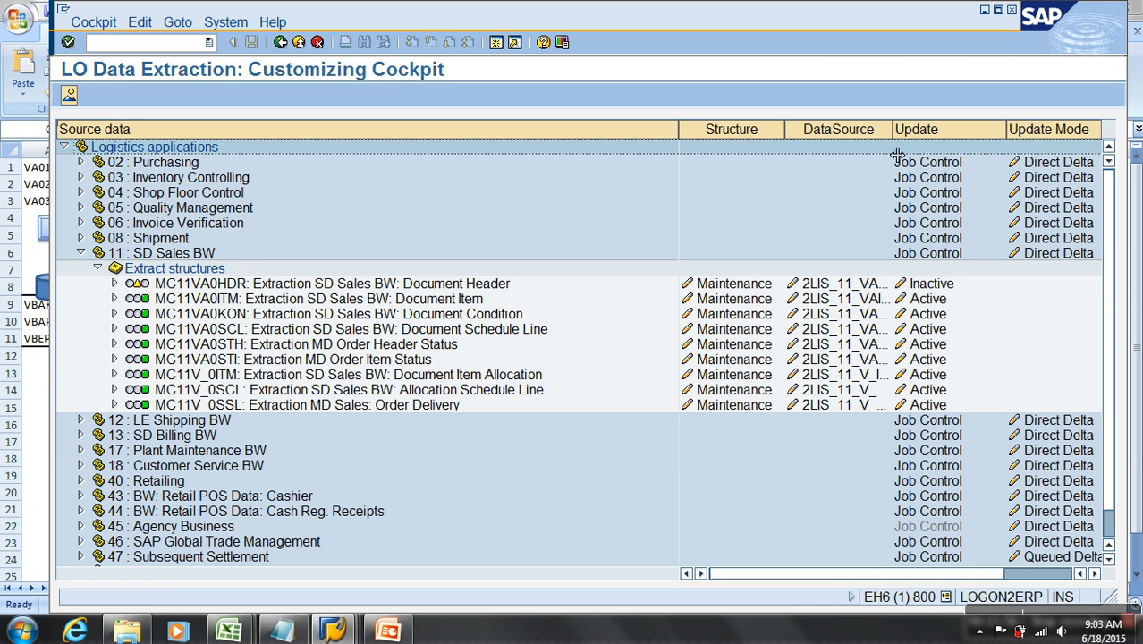
Set the update mode of 11 : SD Sales BW to Unserialized V3 Update, accepting the notification and customizing request
click(1064, 255)
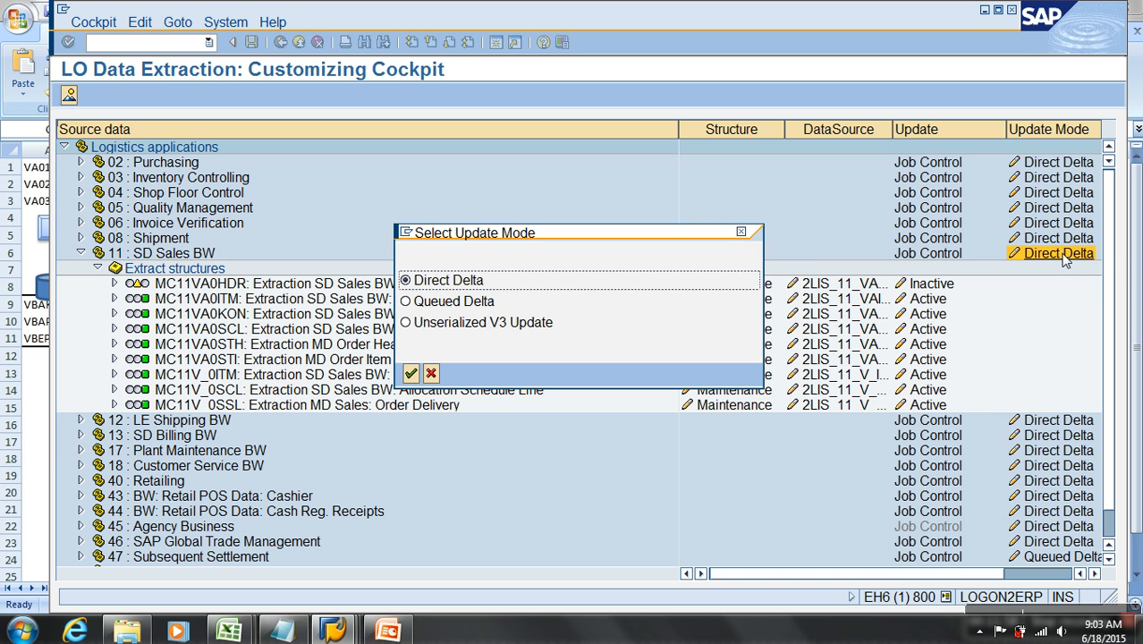
click(423, 322)
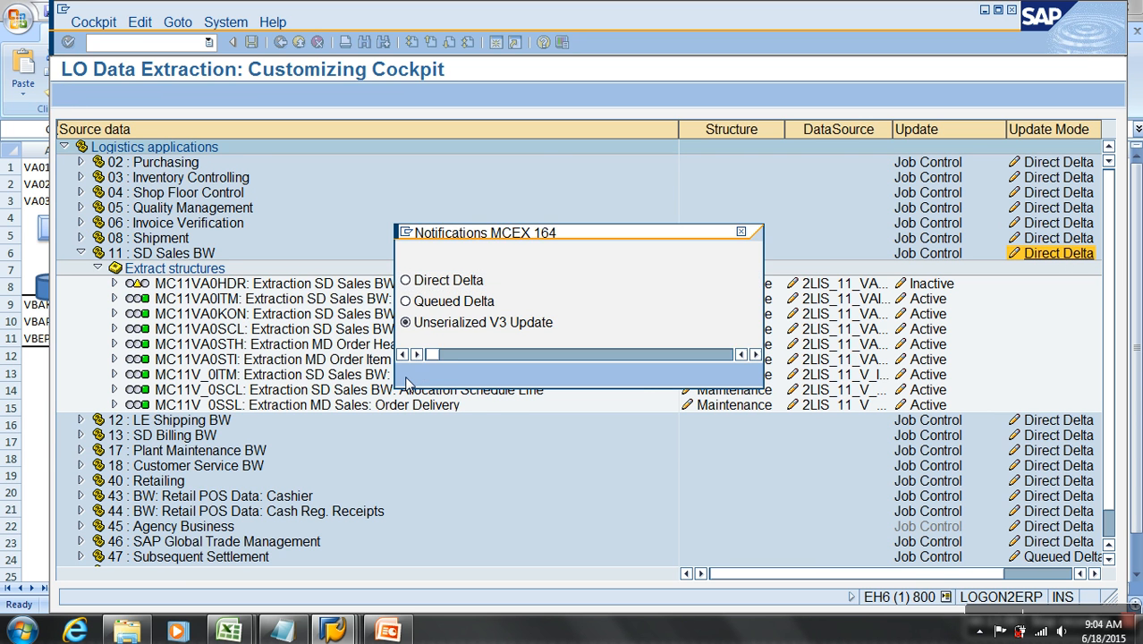
click(411, 373)
click(150, 541)
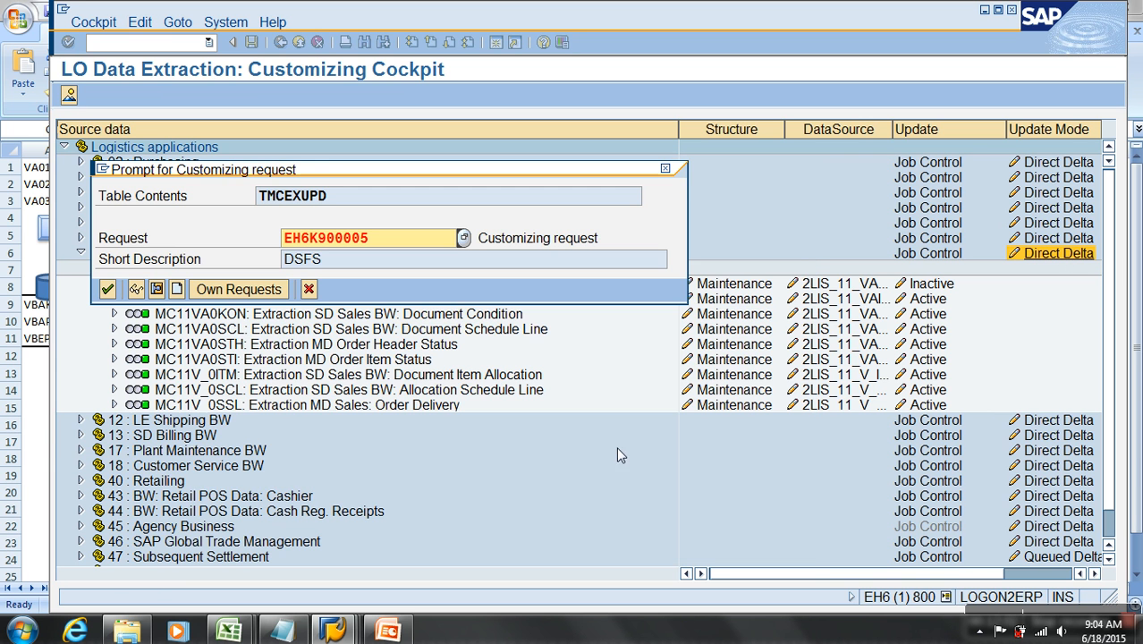
click(109, 289)
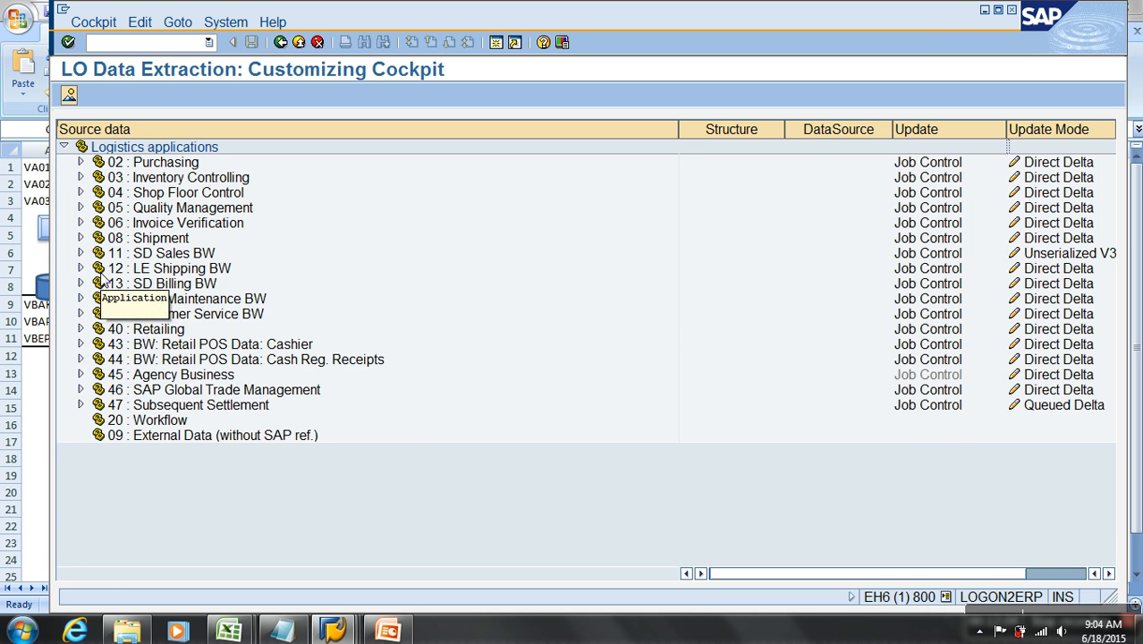
Reactivate the update of the SD Sales BW document header structure MC11VA0HDR, accepting the customizing request and notification
click(80, 253)
click(98, 268)
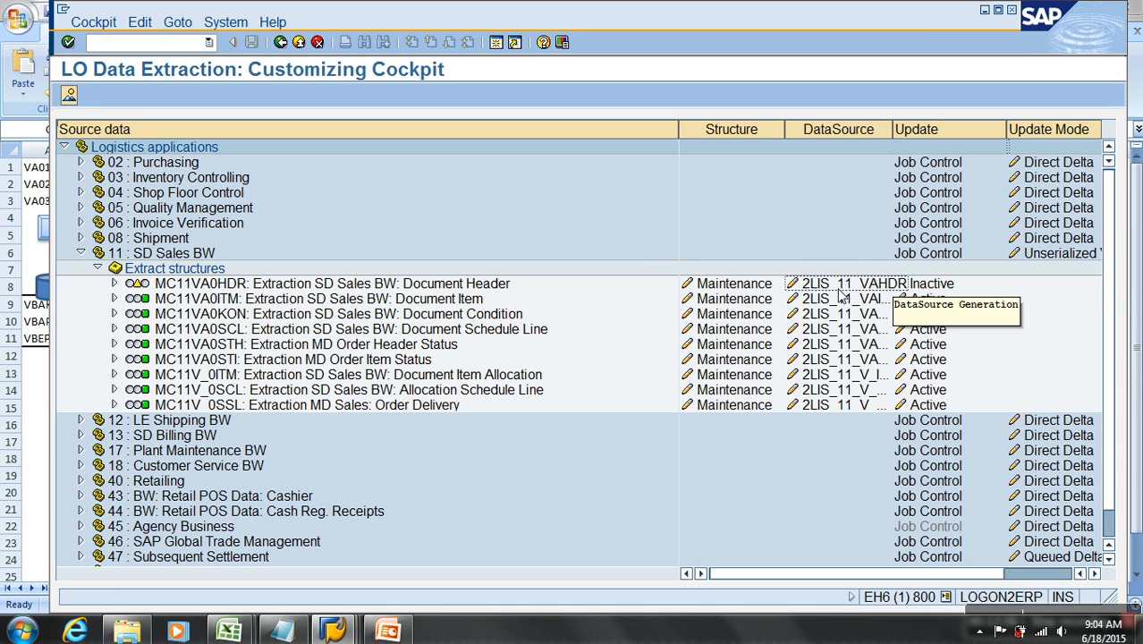
click(930, 284)
click(108, 289)
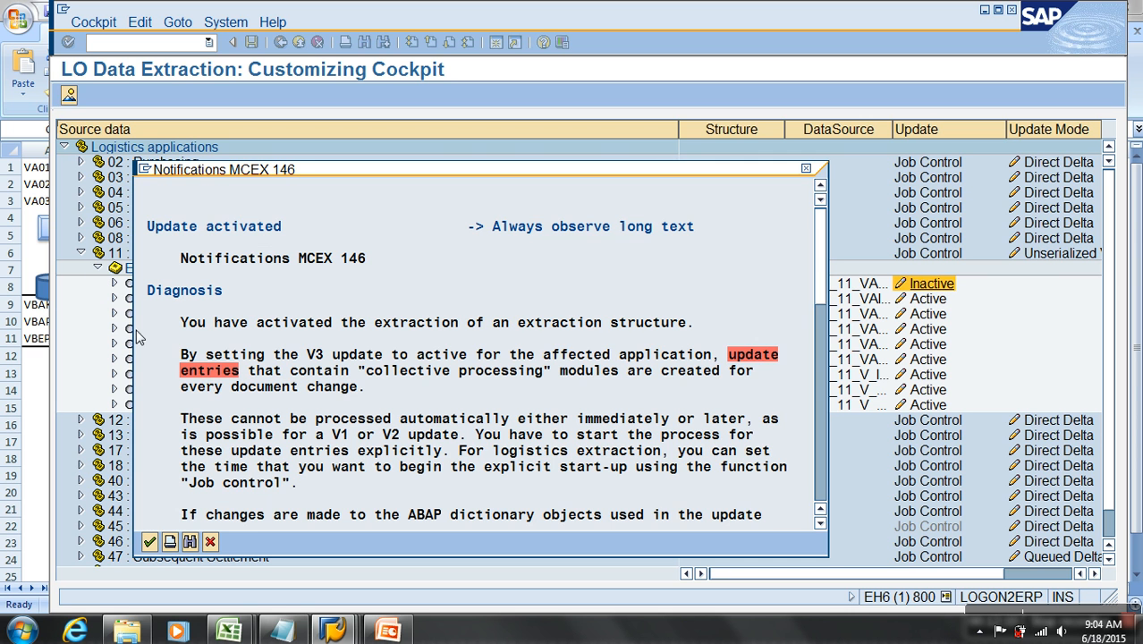
click(150, 543)
Switch to the Data Warehousing Workbench and replicate the metadata of the Sales Document Header Data DataSource
mouse_move(343, 633)
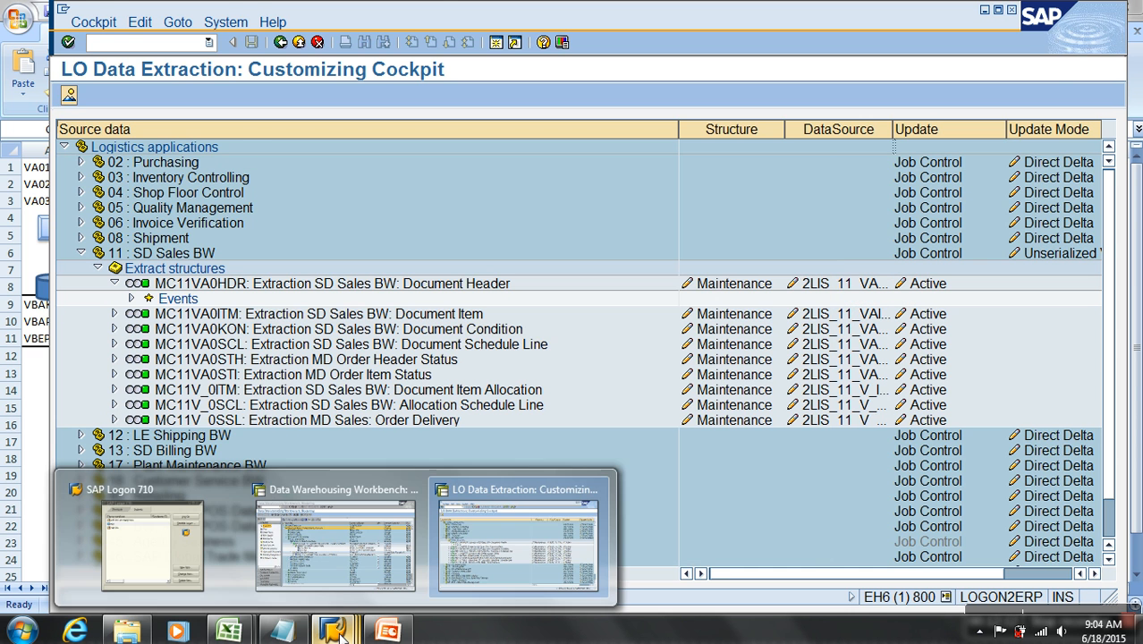
click(339, 573)
right_click(348, 309)
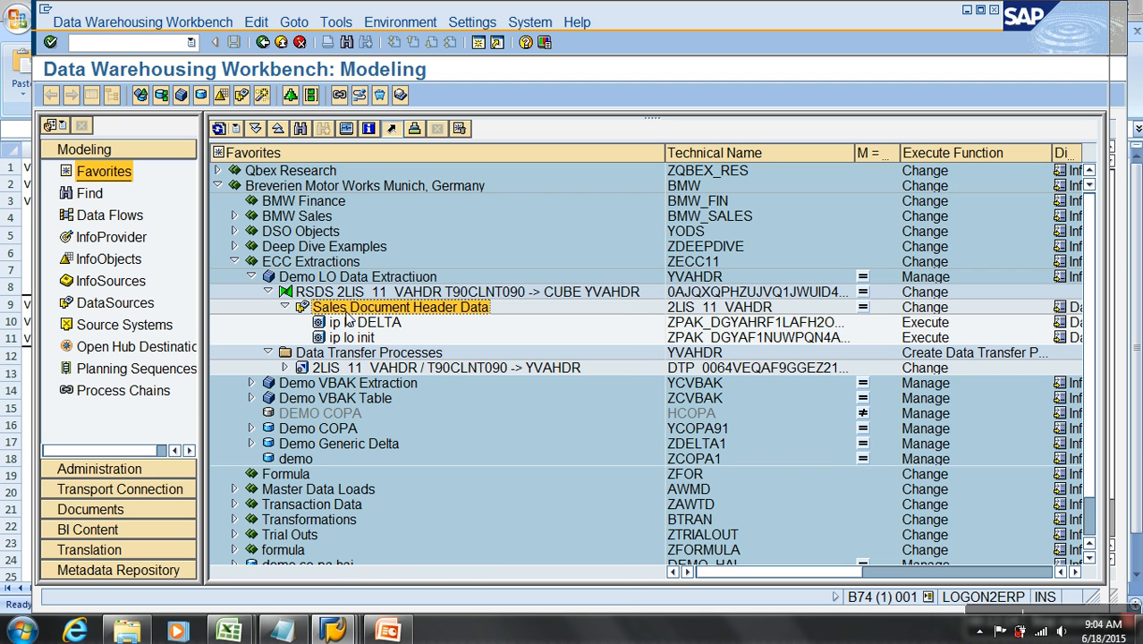
click(436, 515)
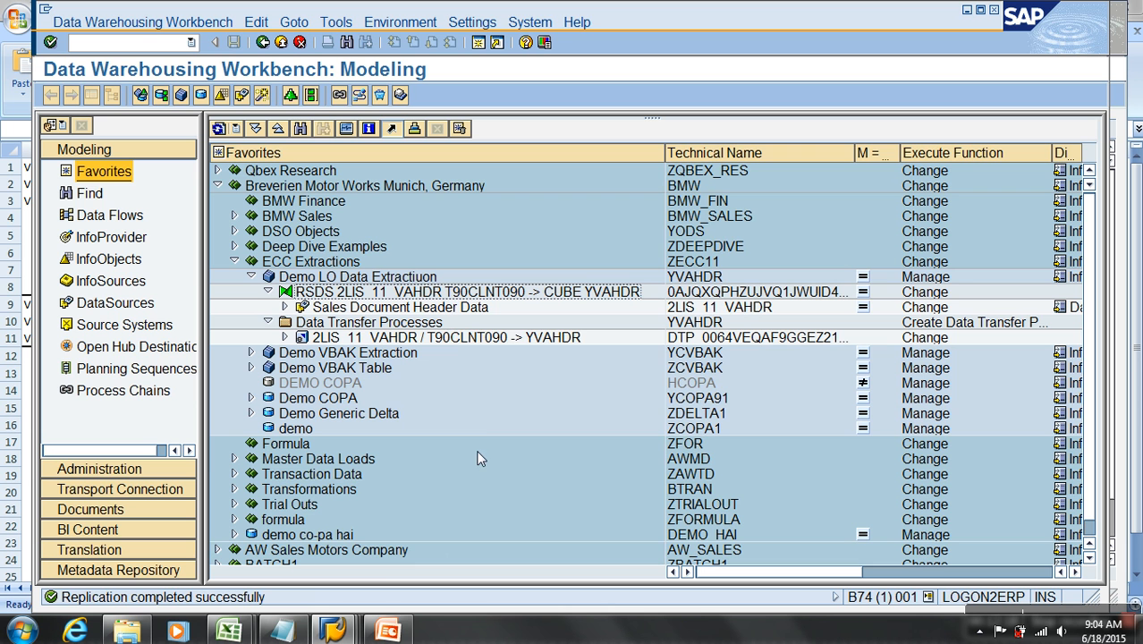
Open the transformation from 2LIS_11_VAHDR to cube YVAHDR for changes and activate it
right_click(452, 295)
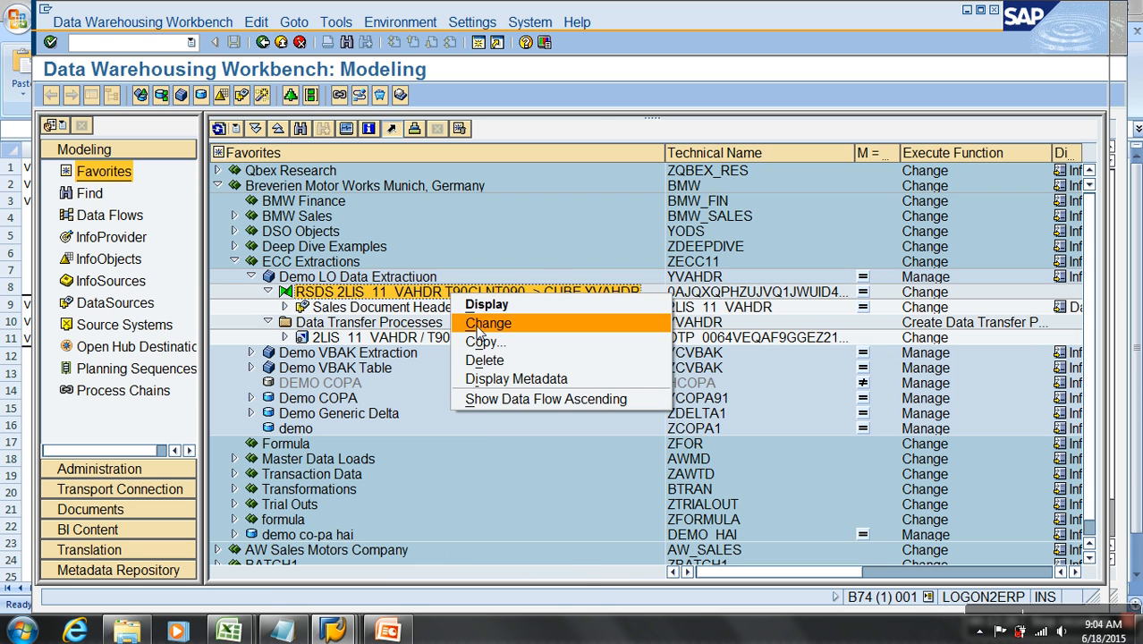
click(487, 323)
click(180, 96)
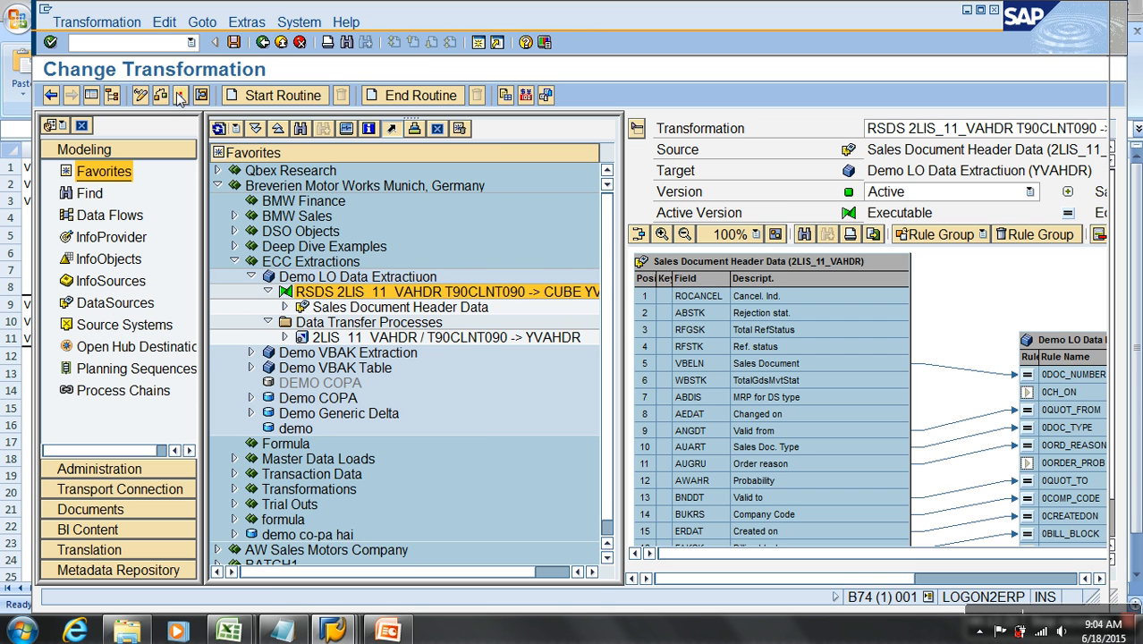
Open the data transfer process from 2LIS_11_VAHDR to YVAHDR for changes, activate it and leave the editor
click(88, 480)
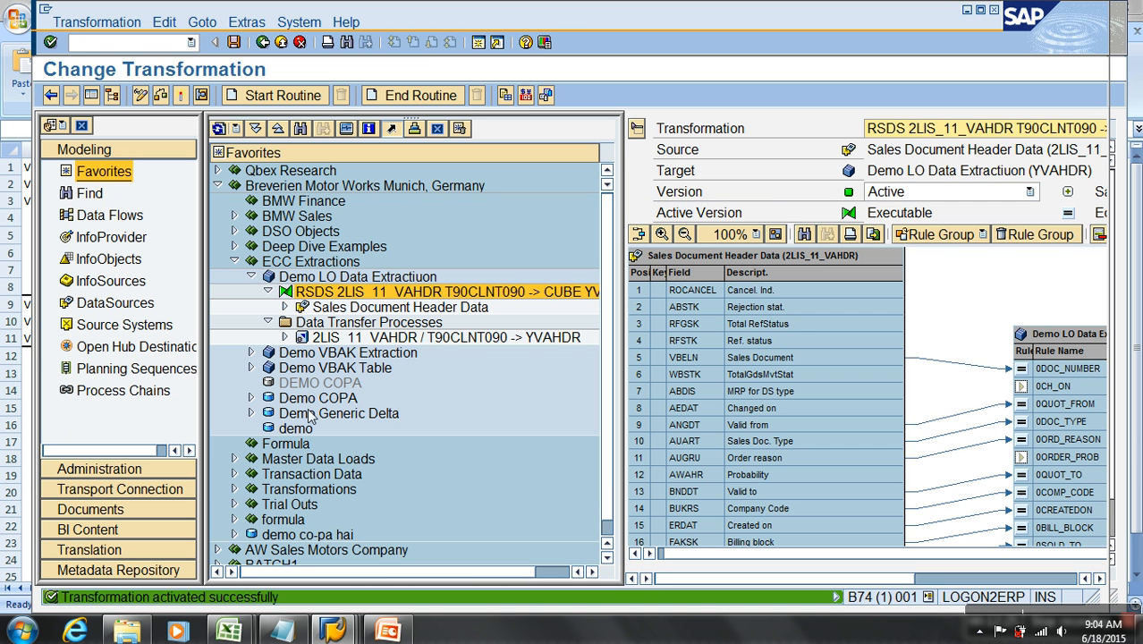
right_click(377, 338)
click(415, 360)
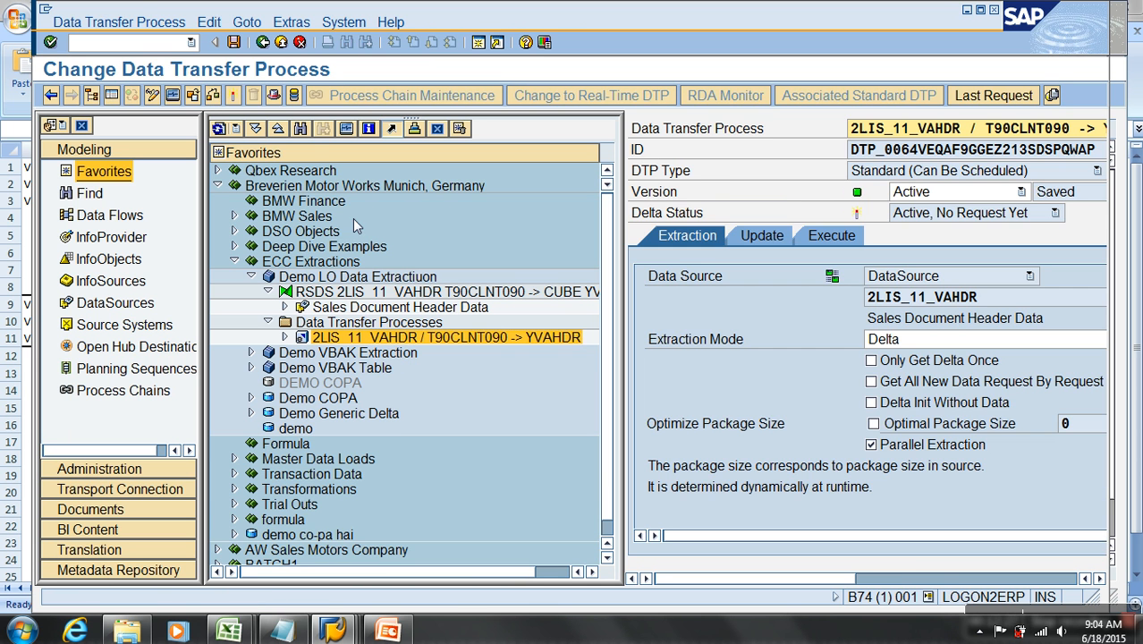
click(234, 95)
click(383, 344)
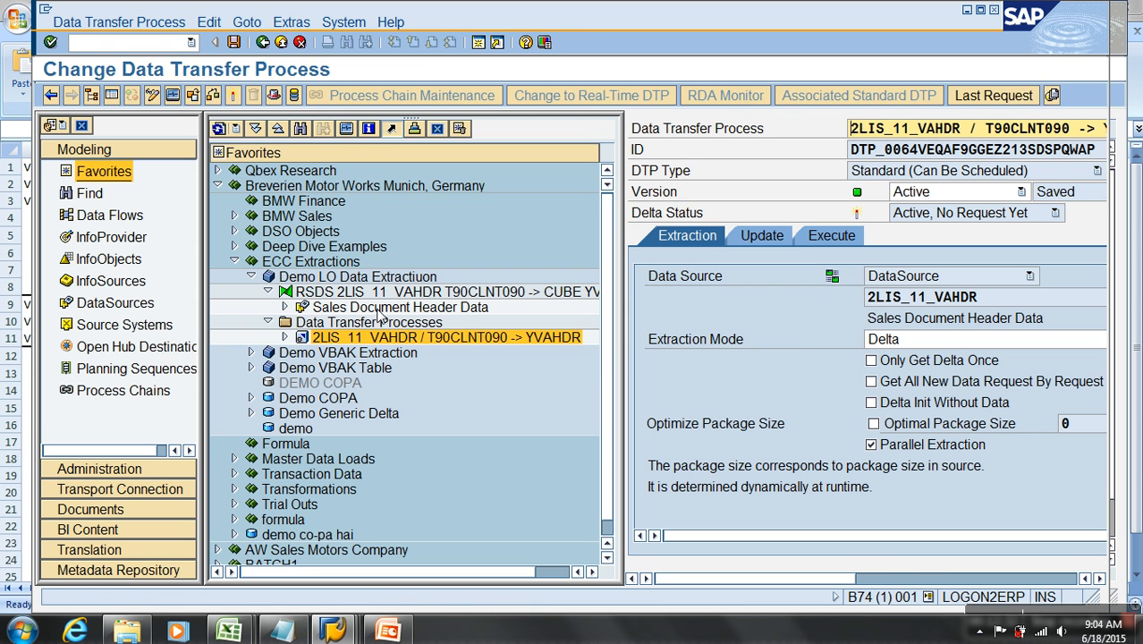
click(280, 42)
Delete the contents of the Demo LO Data Extraction cube YVAHDR, including its dimension table data, and close the log
right_click(326, 278)
click(412, 486)
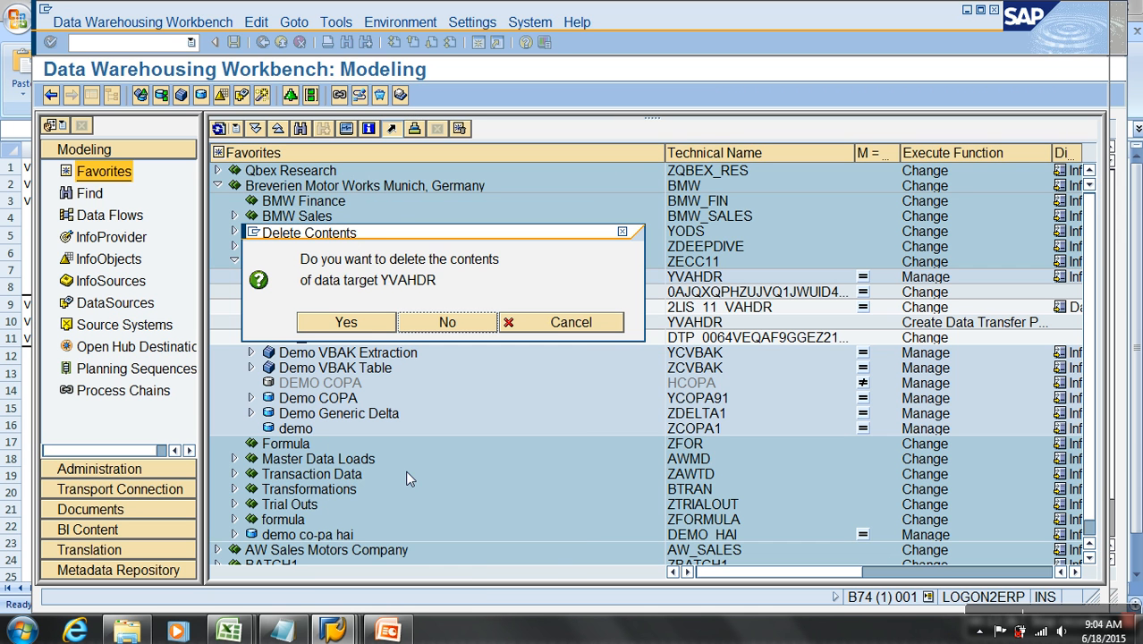
click(369, 324)
click(442, 344)
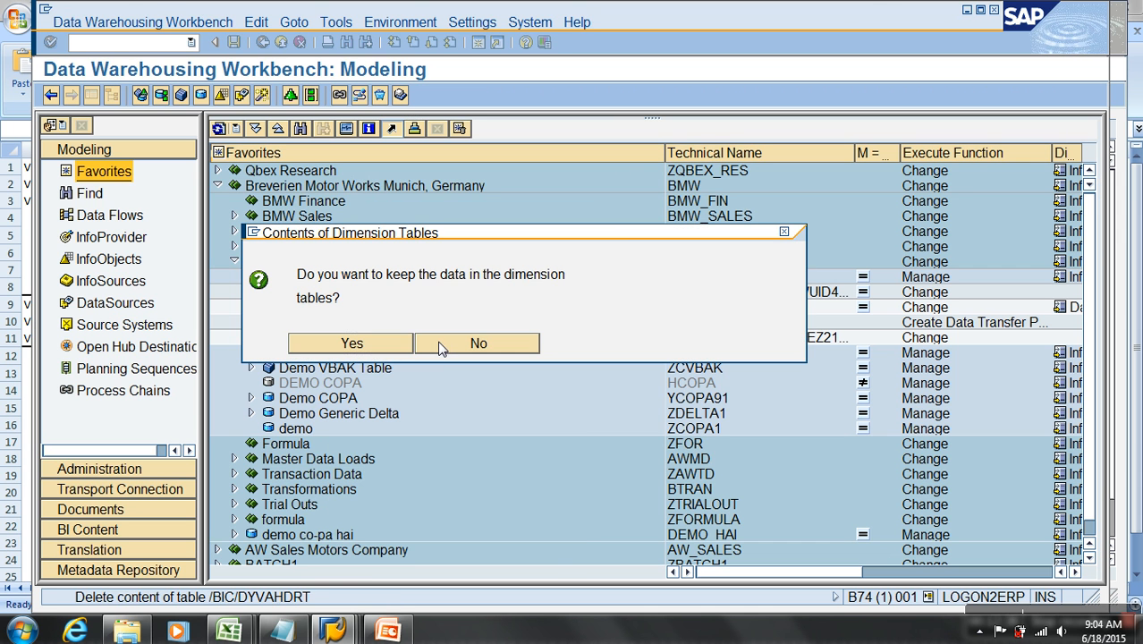
click(89, 597)
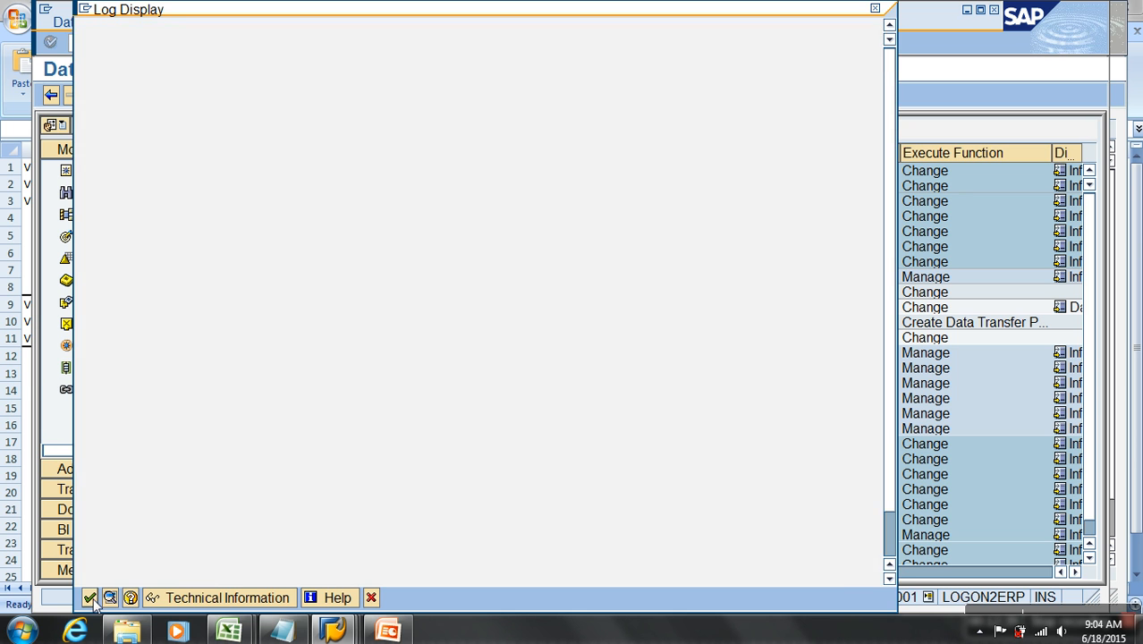
Switch to the ECC session and open the setup data deletion with transaction LBWG
mouse_move(333, 631)
click(465, 537)
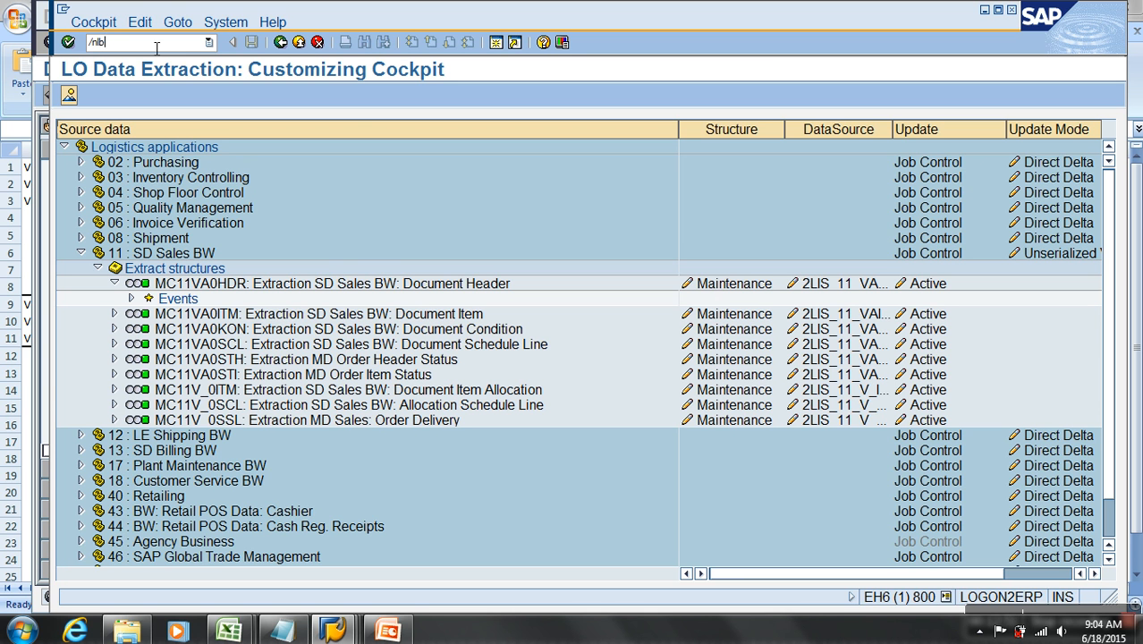
text(g)
key(Return)
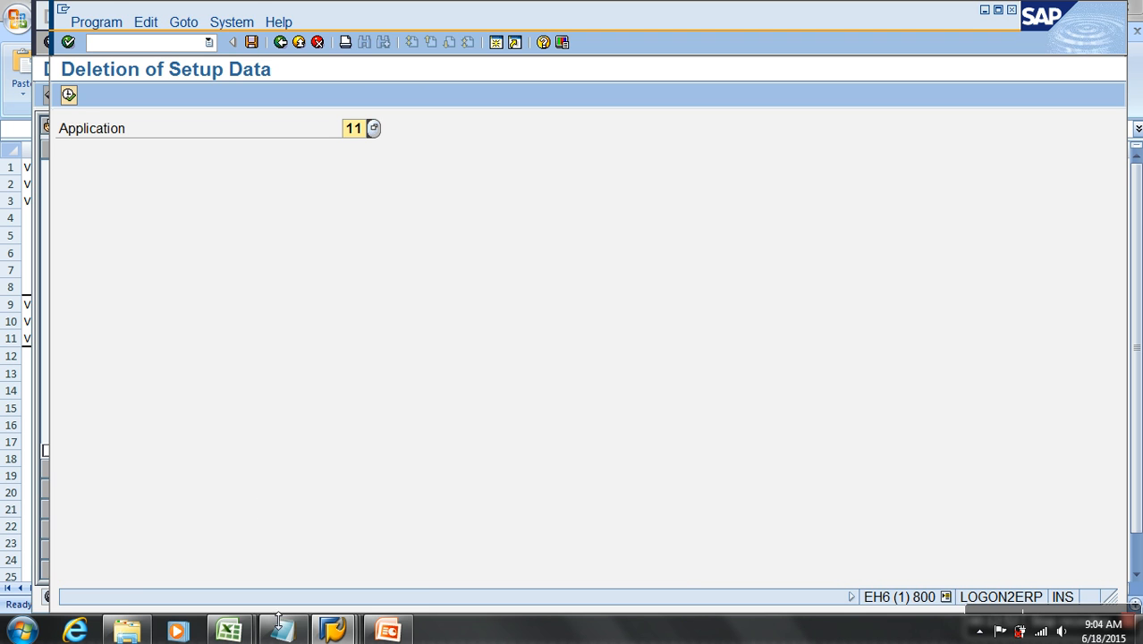
Consult the setup tables in the UnSerialized V3 Update diagram of the Excel workbook Worksheet in LO Extraction, and return to SAP
click(247, 634)
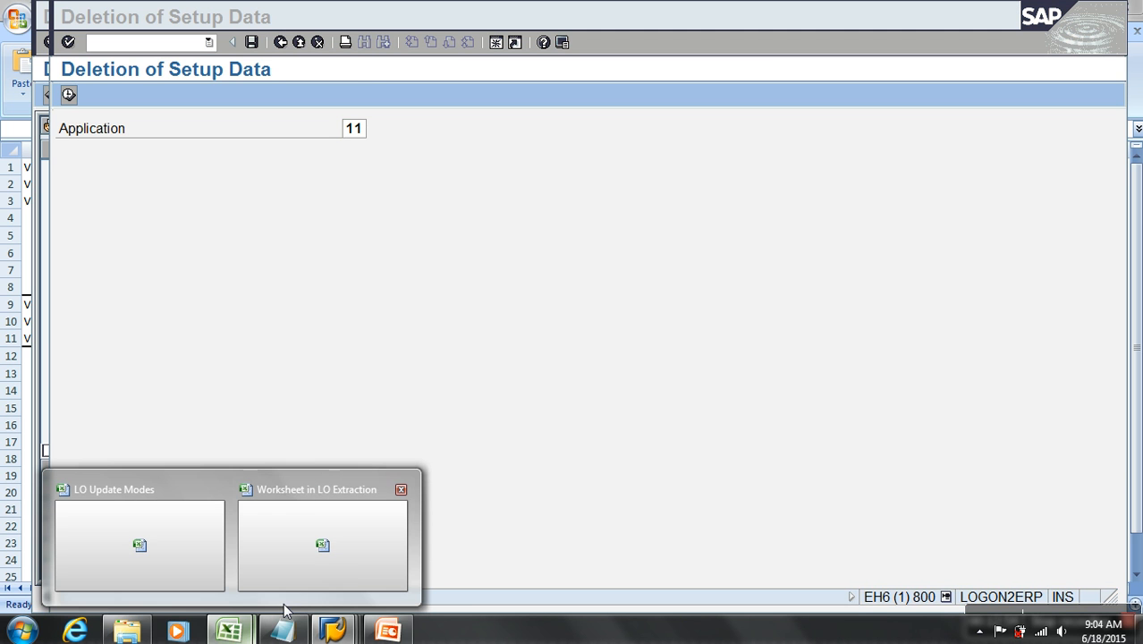
click(318, 556)
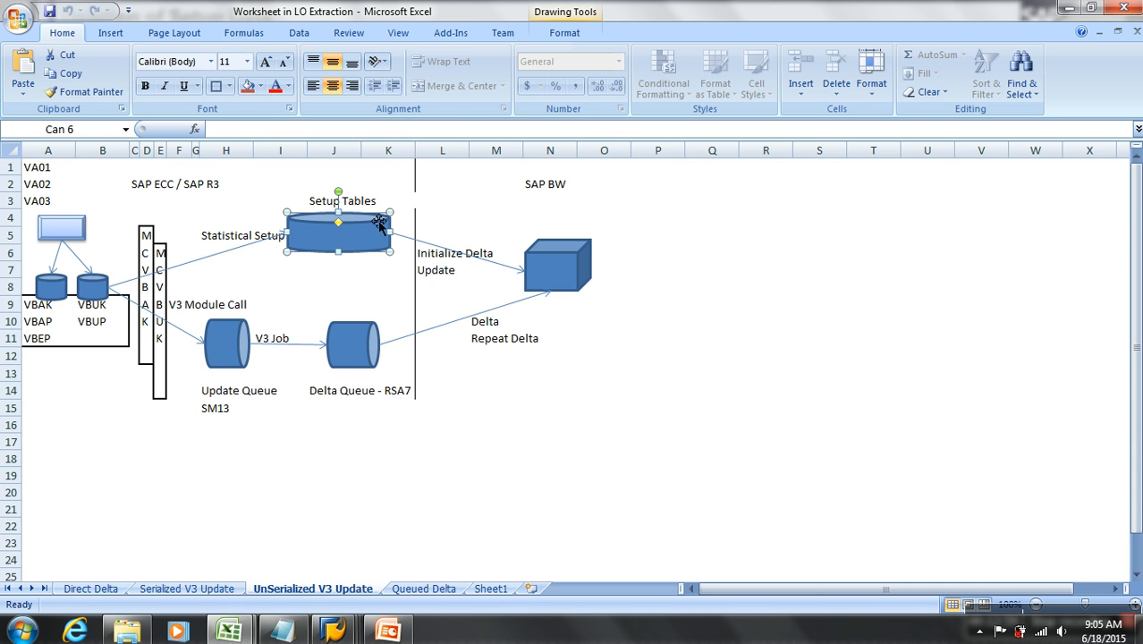
key(alt+Tab)
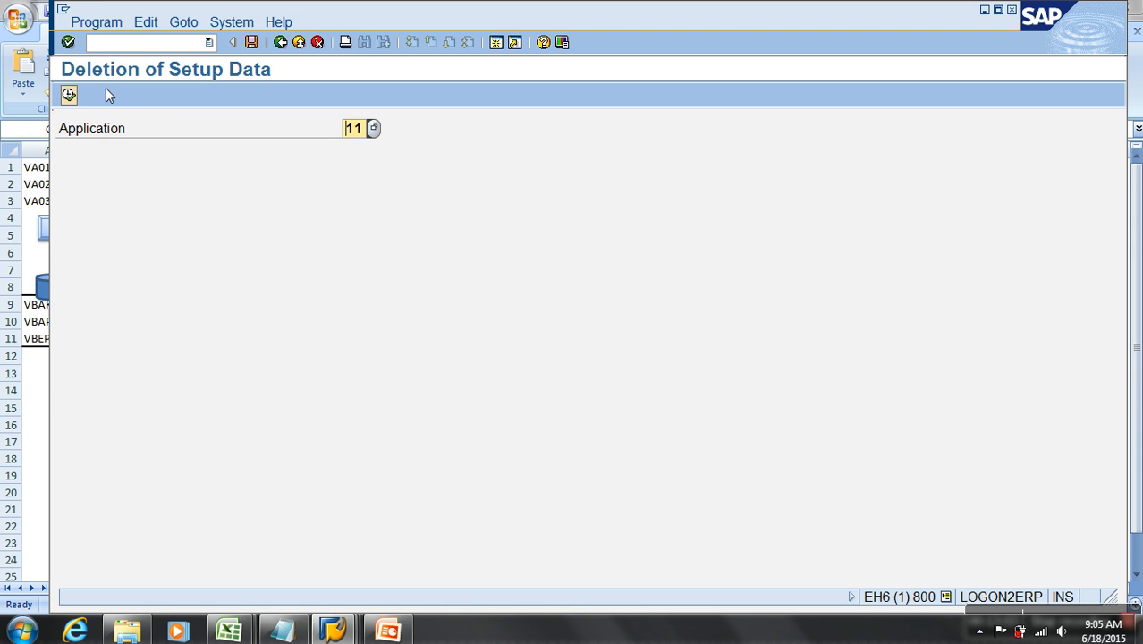
Delete the setup data for application 11 and open the statistical setup for orders with transaction OLI7BW
click(69, 95)
click(393, 364)
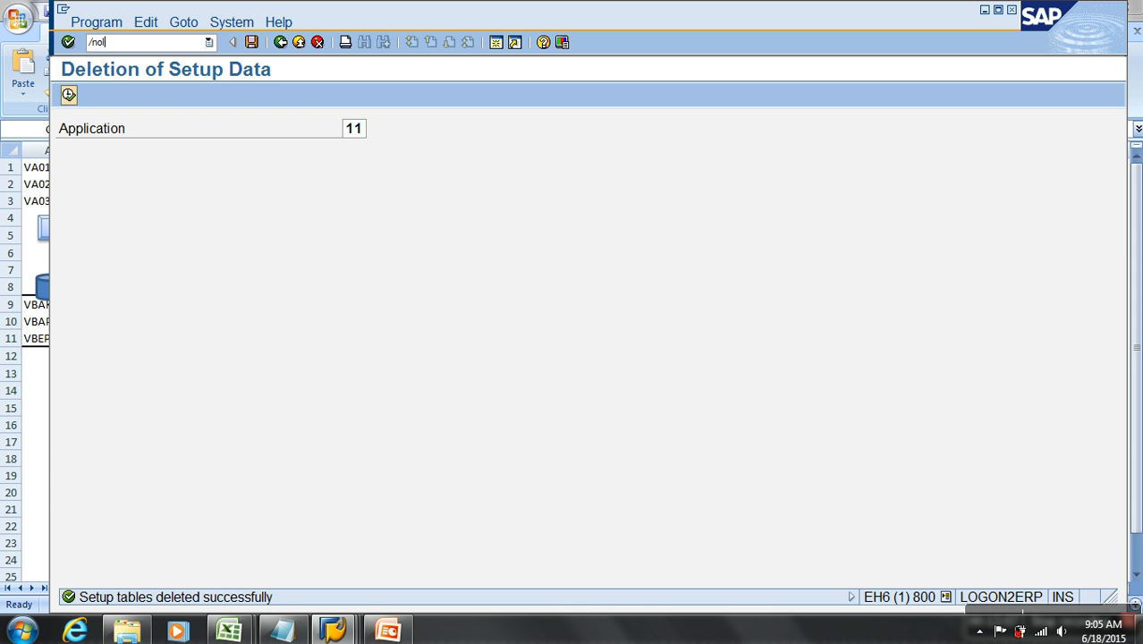
text(/noli7bw)
key(Return)
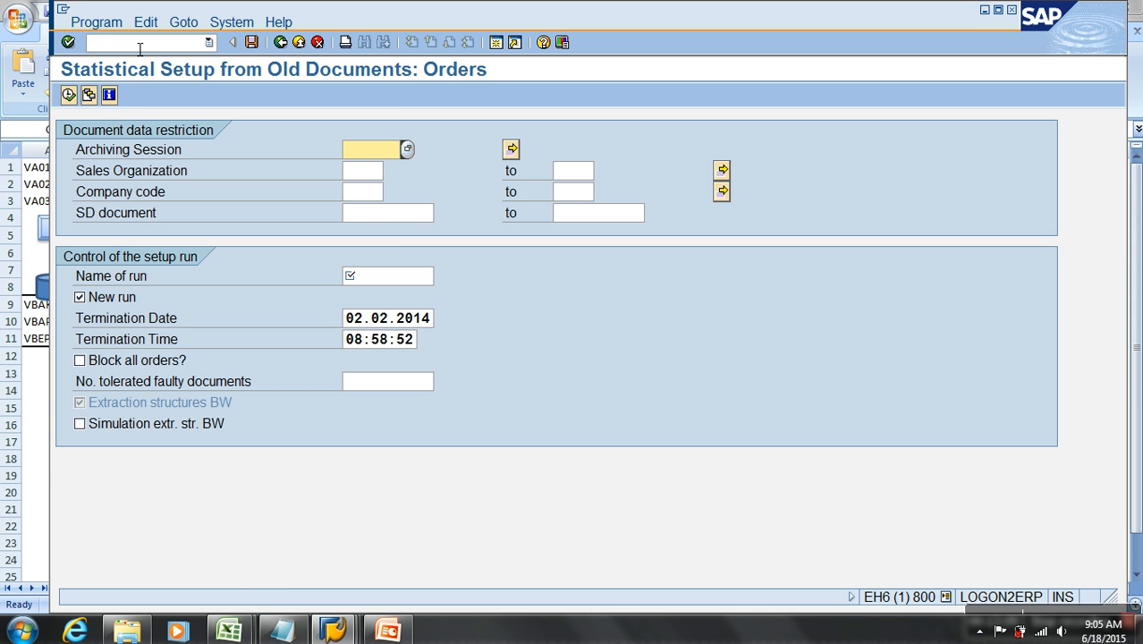
Restrict the setup run to the suggested SD document range and name the run _BW_R_SO03
click(407, 215)
click(407, 231)
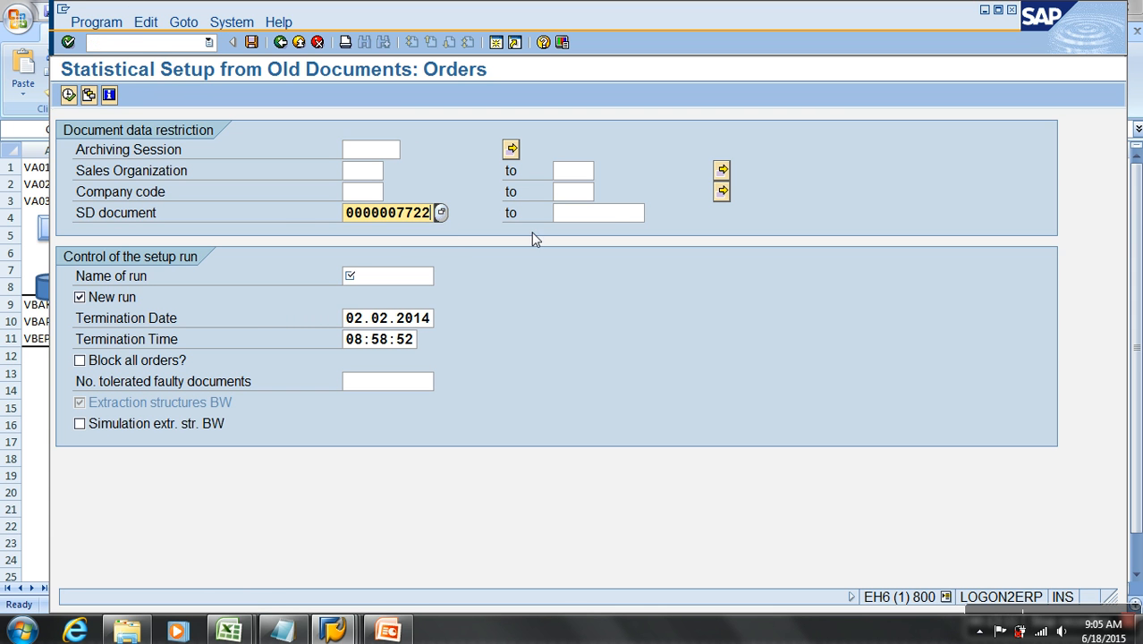
click(598, 213)
click(598, 232)
click(385, 279)
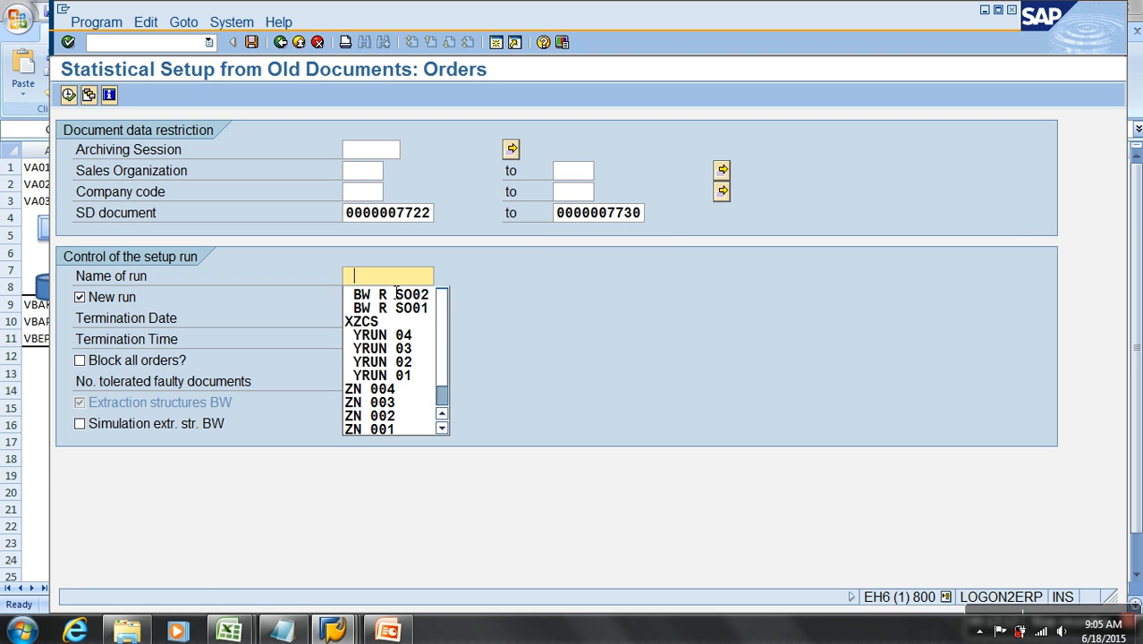
click(408, 296)
key(BackSpace)
text(3)
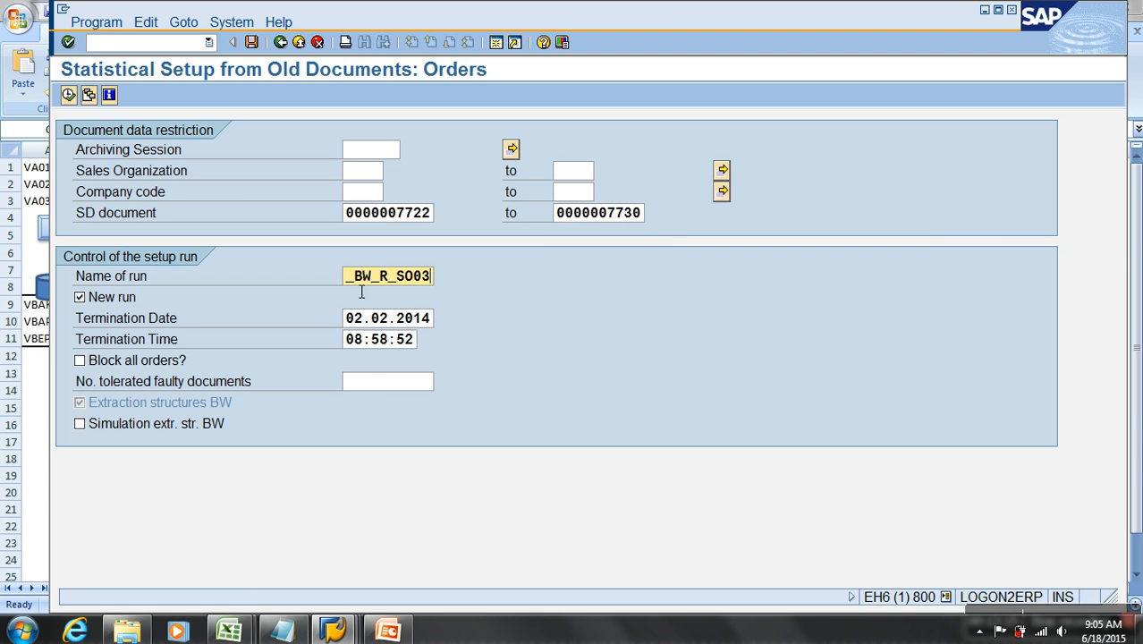
Set the termination date to 03.02.2014 and the tolerated faulty documents to 10, and execute the setup run
click(372, 324)
key(BackSpace)
text(3)
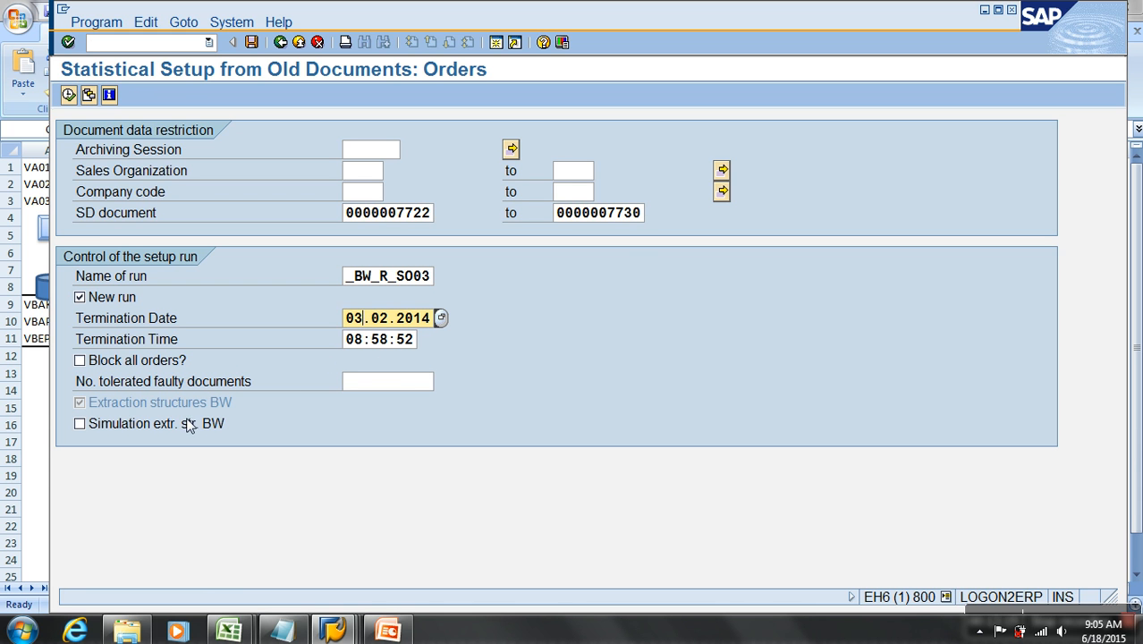
click(421, 386)
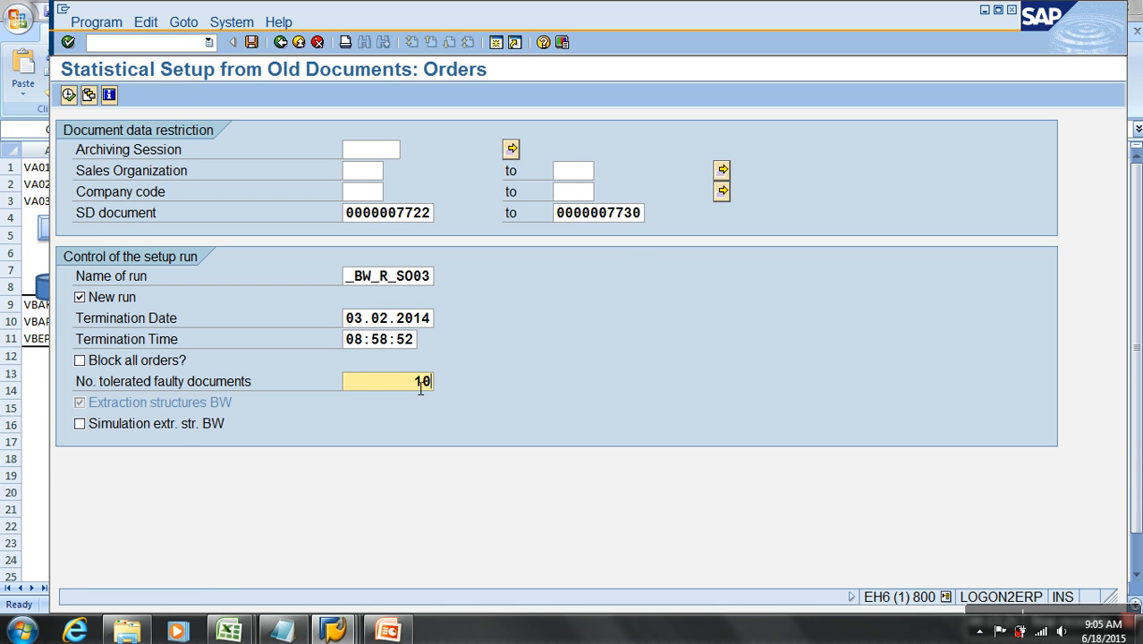
click(69, 95)
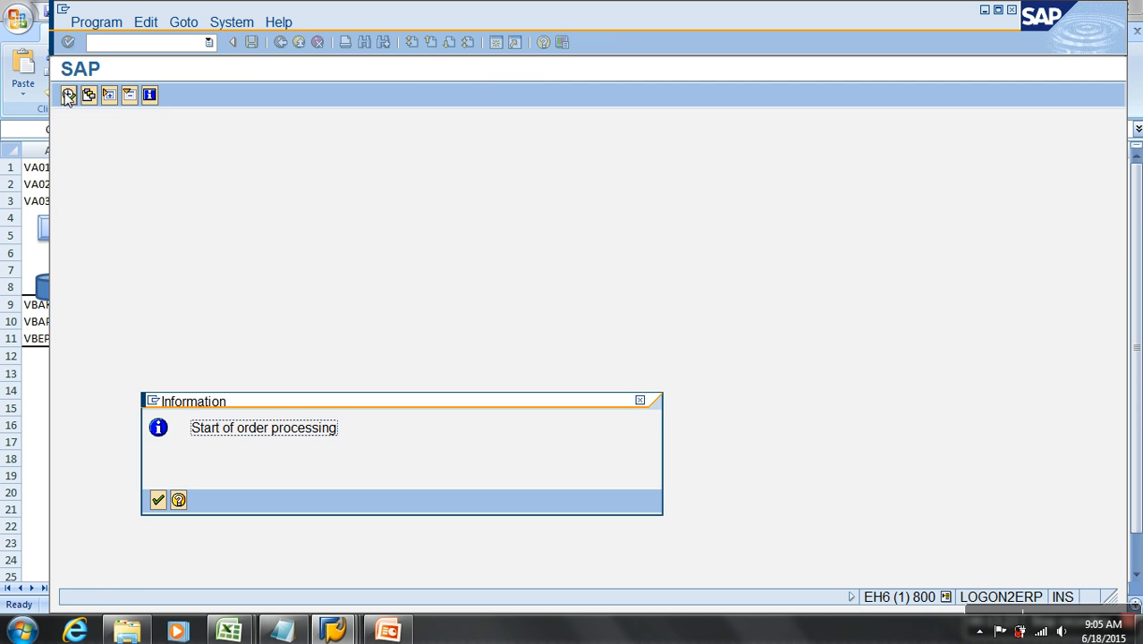
click(158, 499)
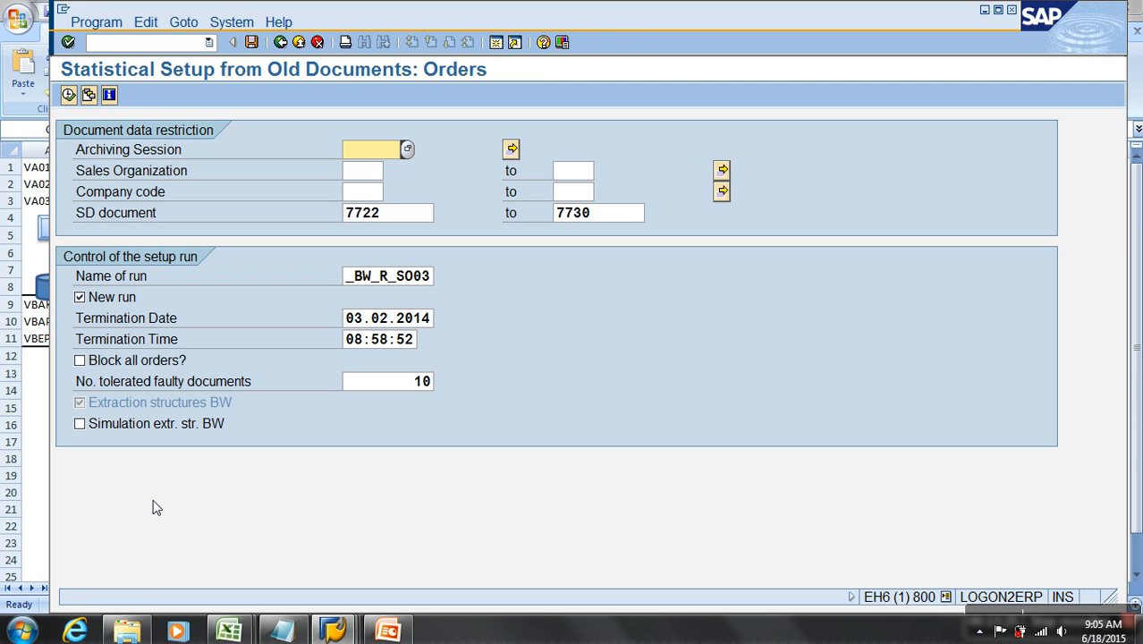
Open the ABAP Dictionary and display the database table MC11VA0HDRSETUP
click(188, 47)
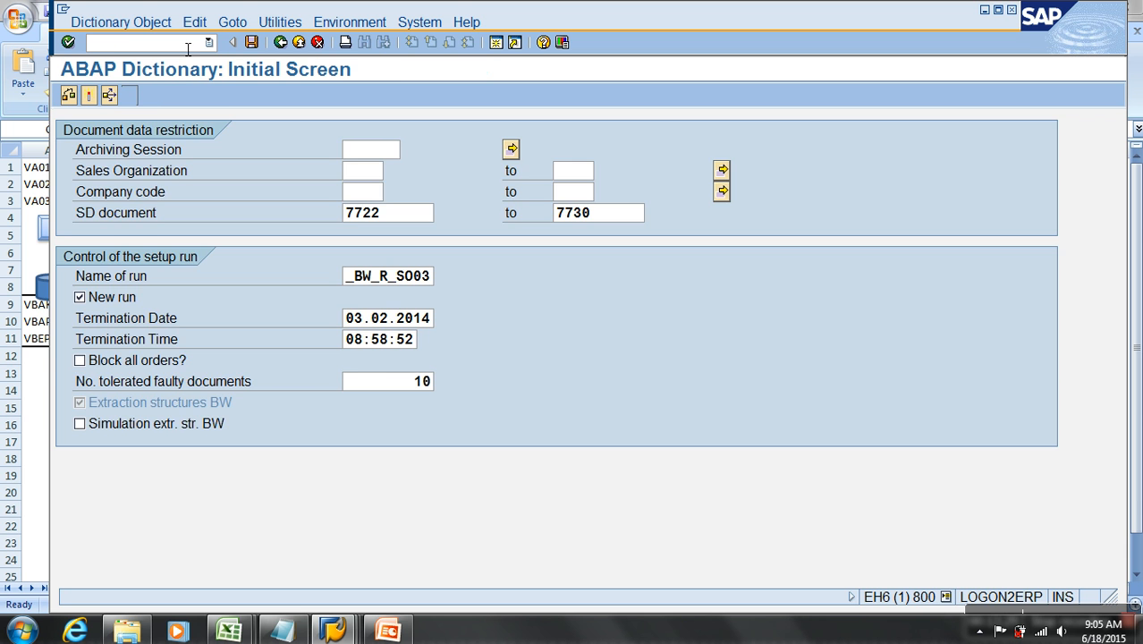
key(Return)
click(313, 170)
click(309, 227)
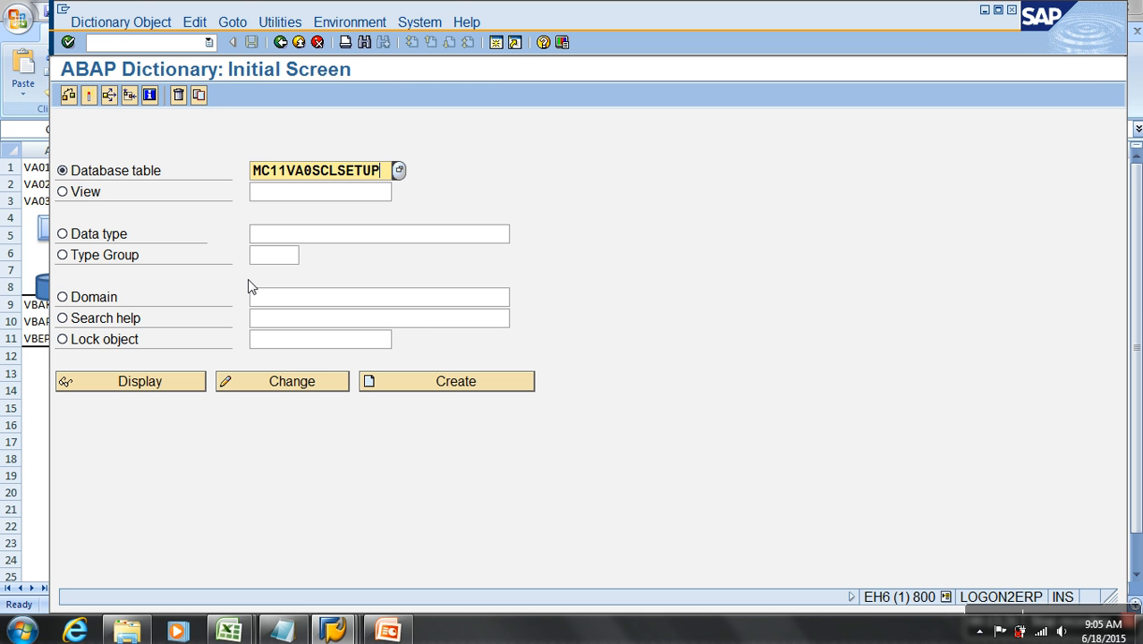
key(BackSpace)
key(BackSpace)
key(BackSpace)
text(hsdr)
key(Return)
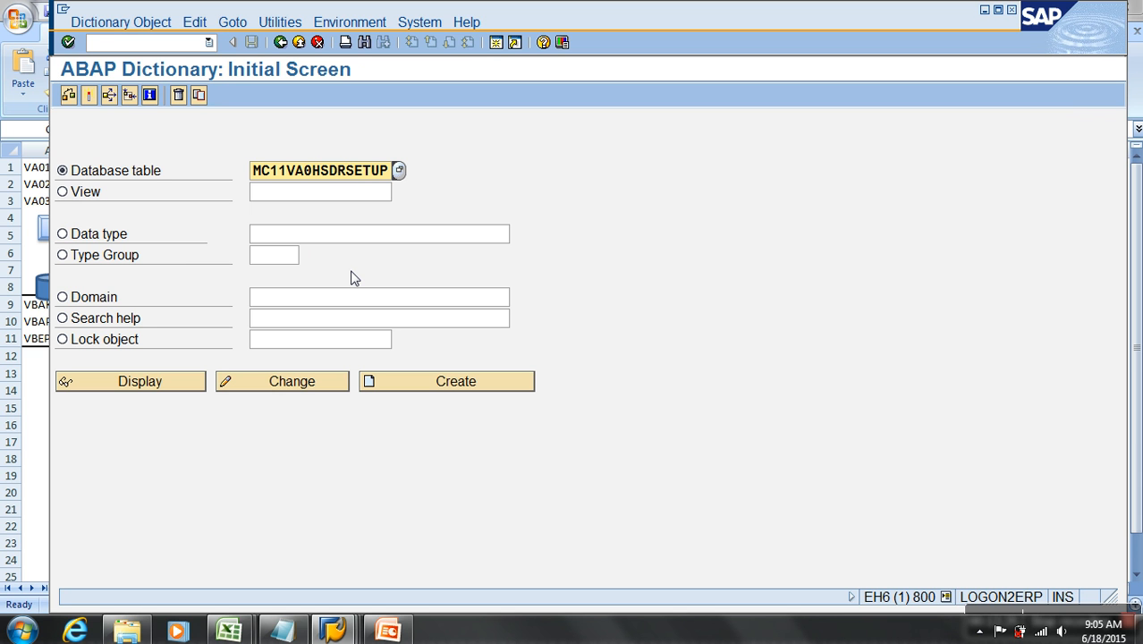
key(Delete)
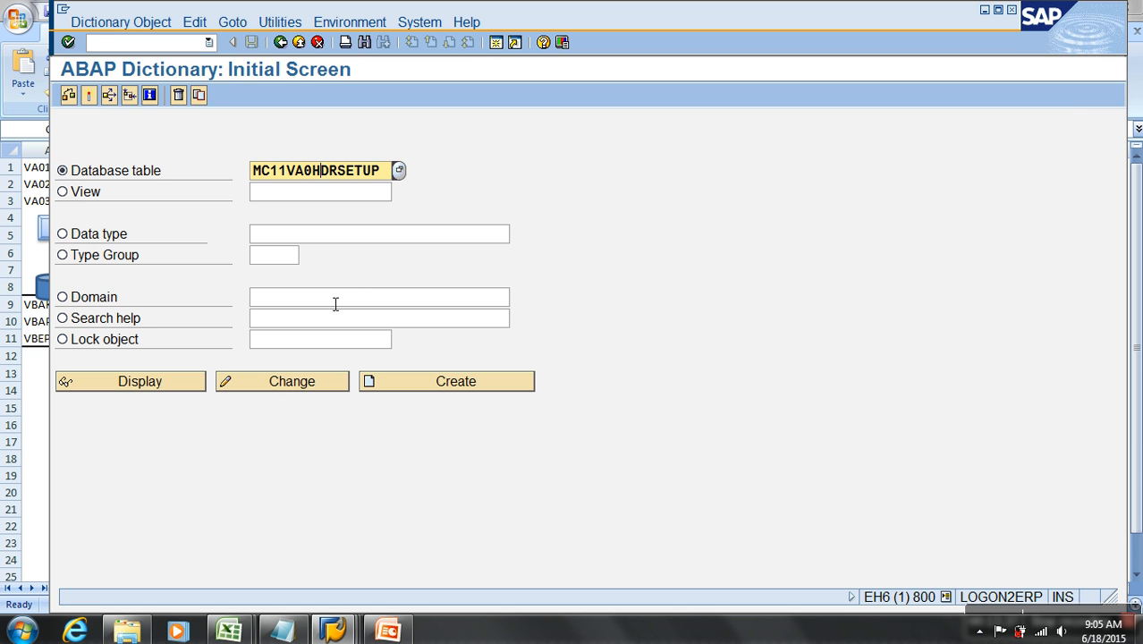
click(179, 381)
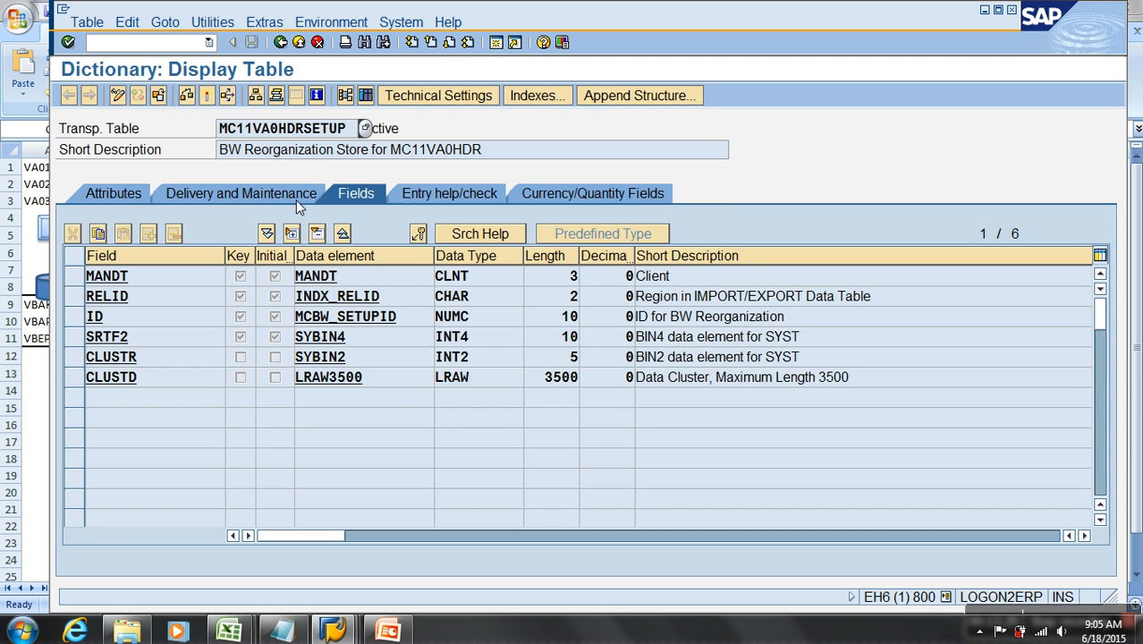
Check the number of entries in MC11VA0HDRSETUP, examine its records and data cluster, and return to the dictionary's initial screen
click(363, 94)
click(219, 96)
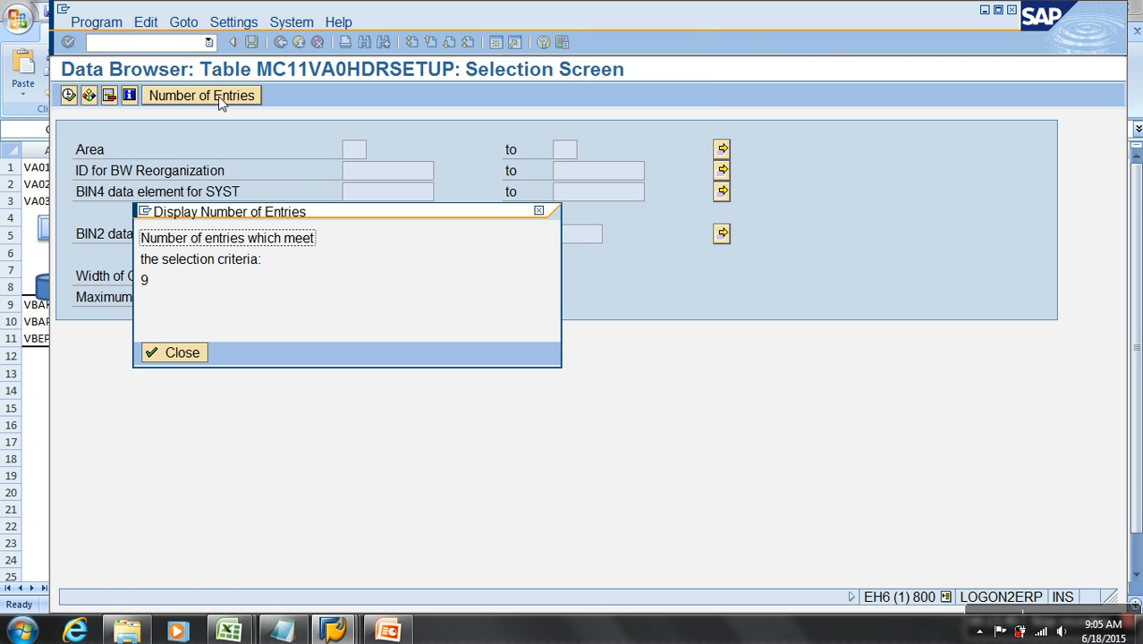
click(181, 352)
click(69, 95)
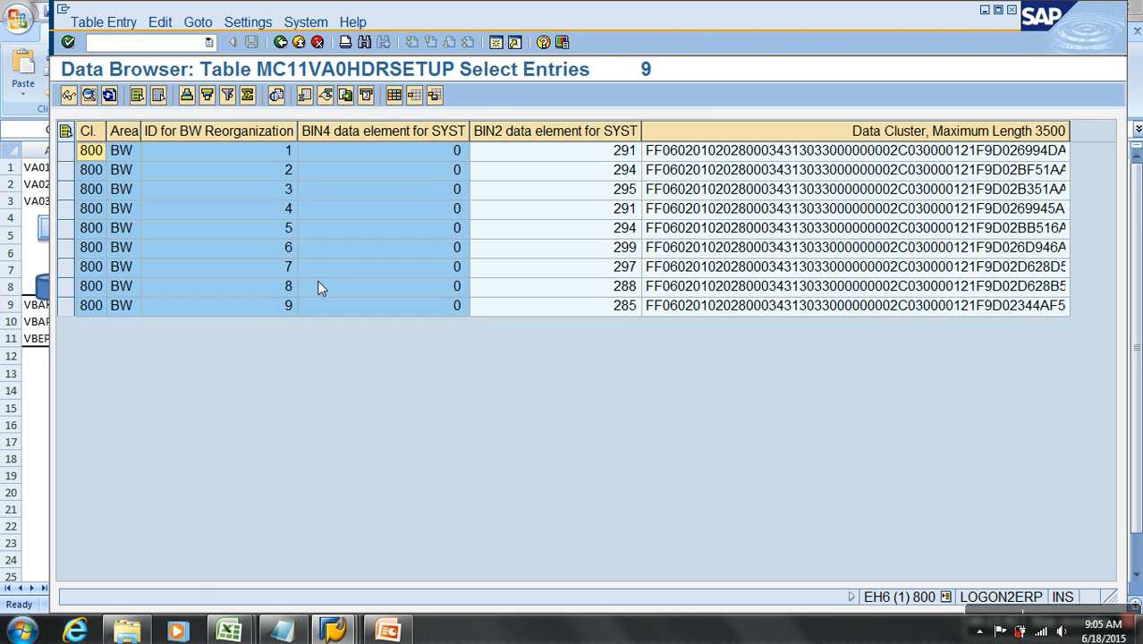
click(738, 159)
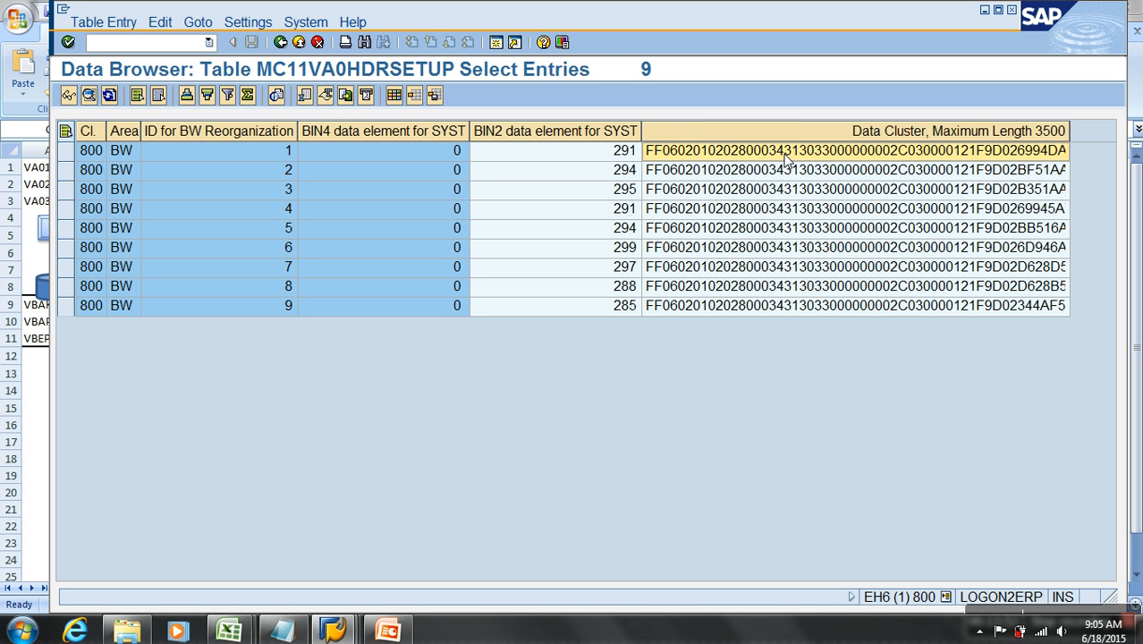
click(280, 43)
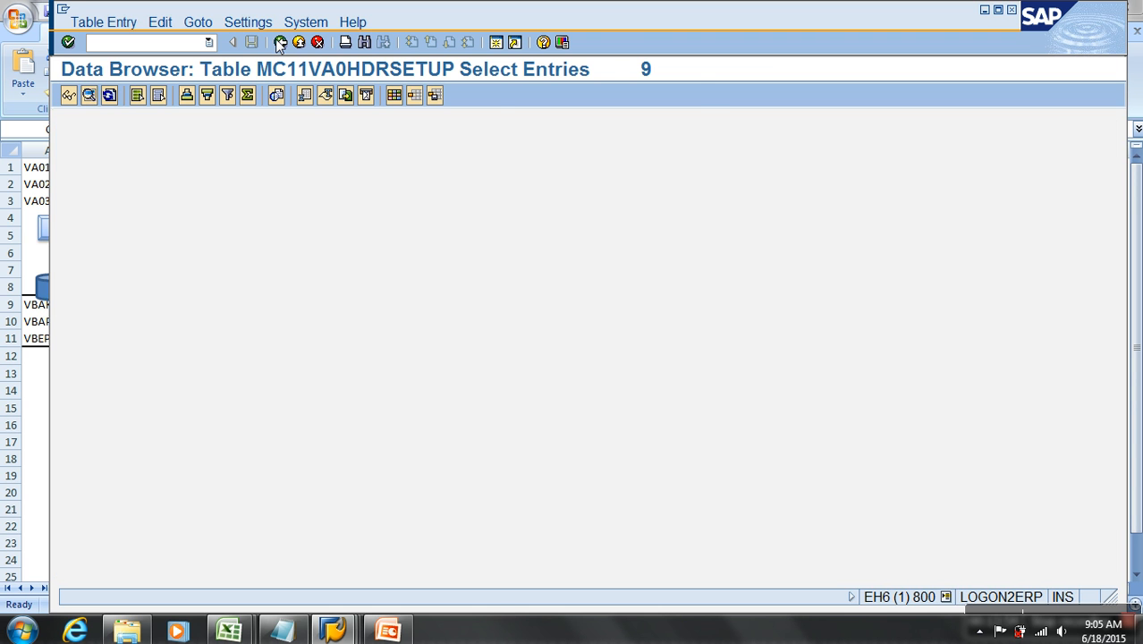
click(280, 43)
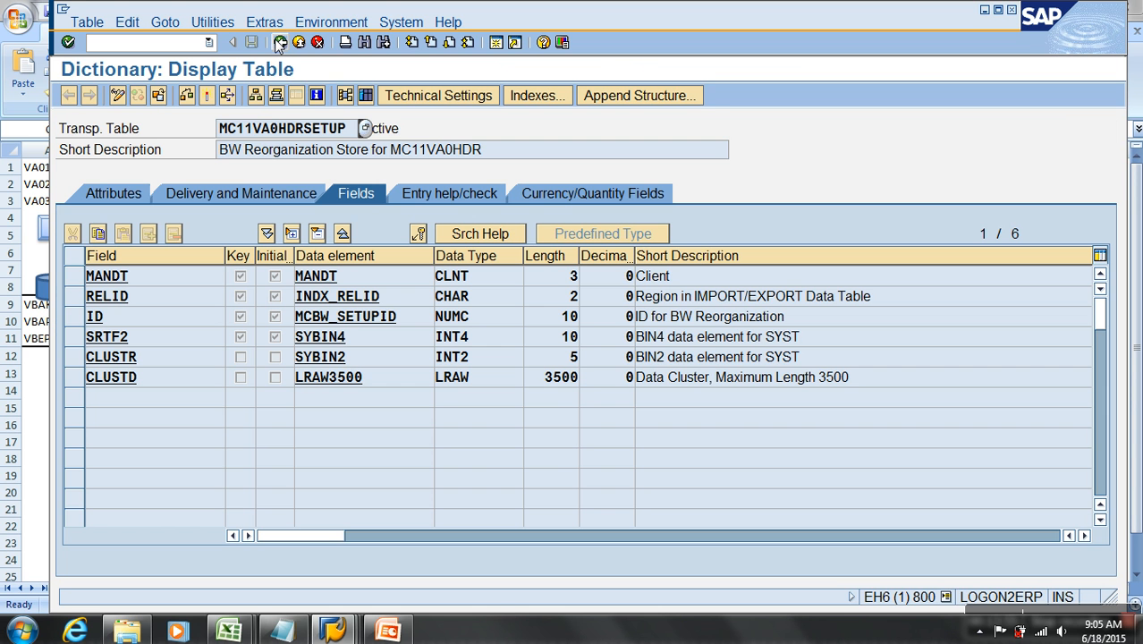
click(141, 128)
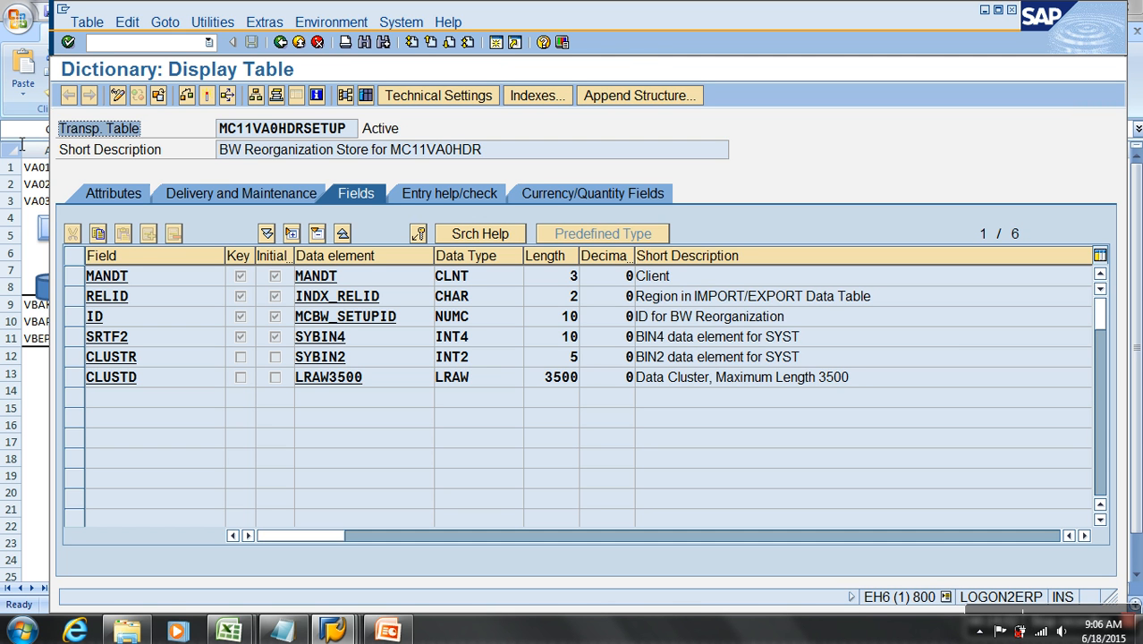
click(281, 44)
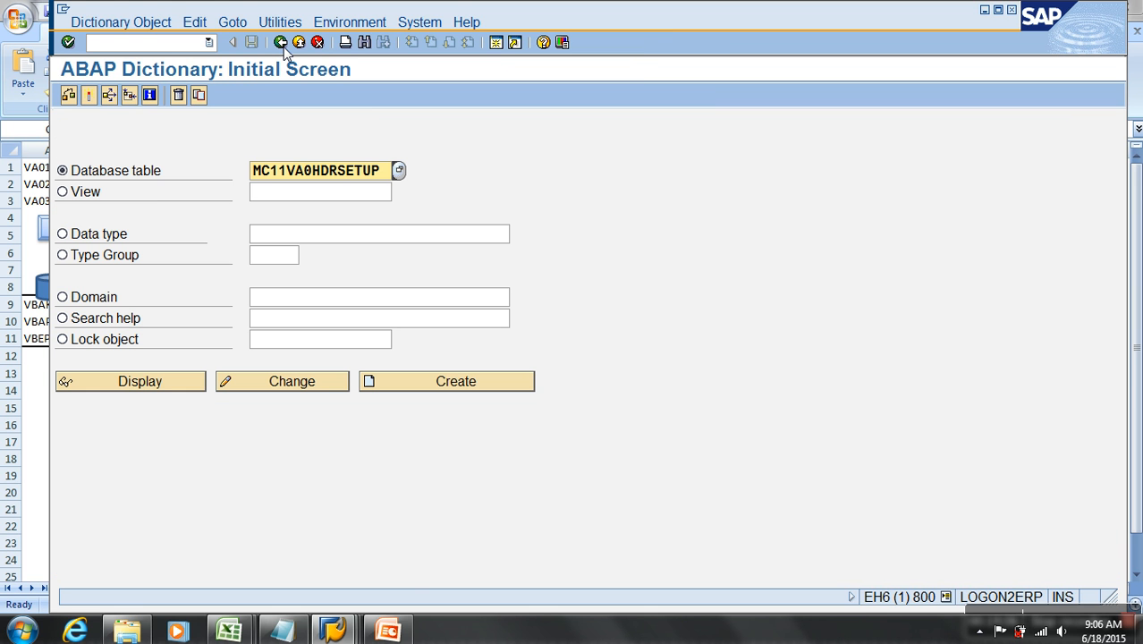
Switch to the Data Warehousing Workbench and open the InfoPackage ip lo init under Sales Document Header Data
mouse_move(333, 631)
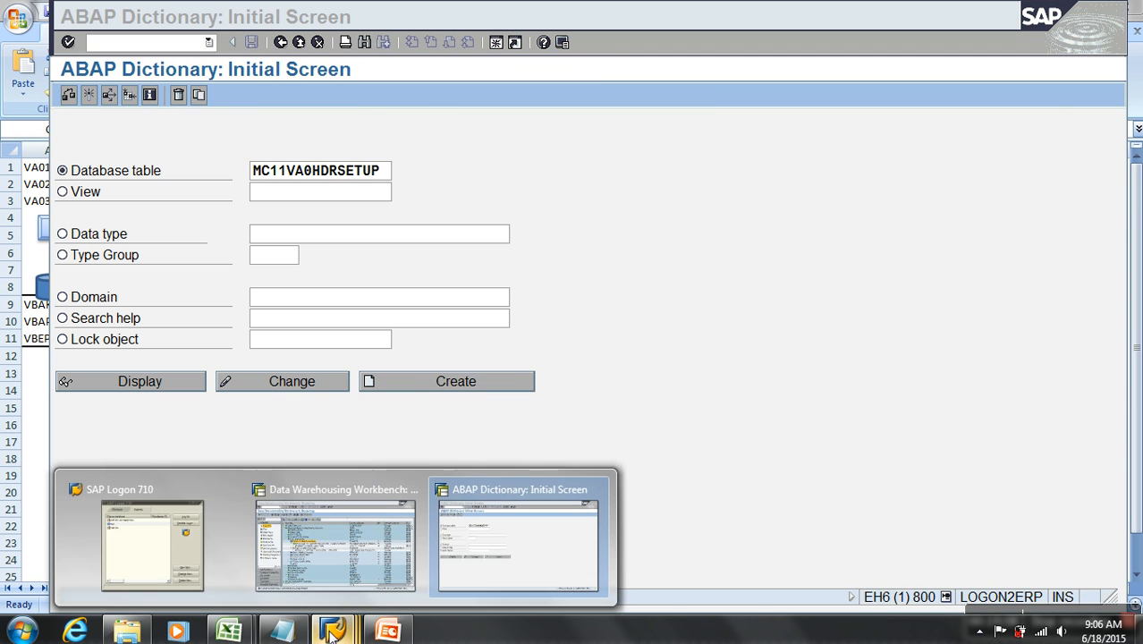
click(358, 573)
click(285, 307)
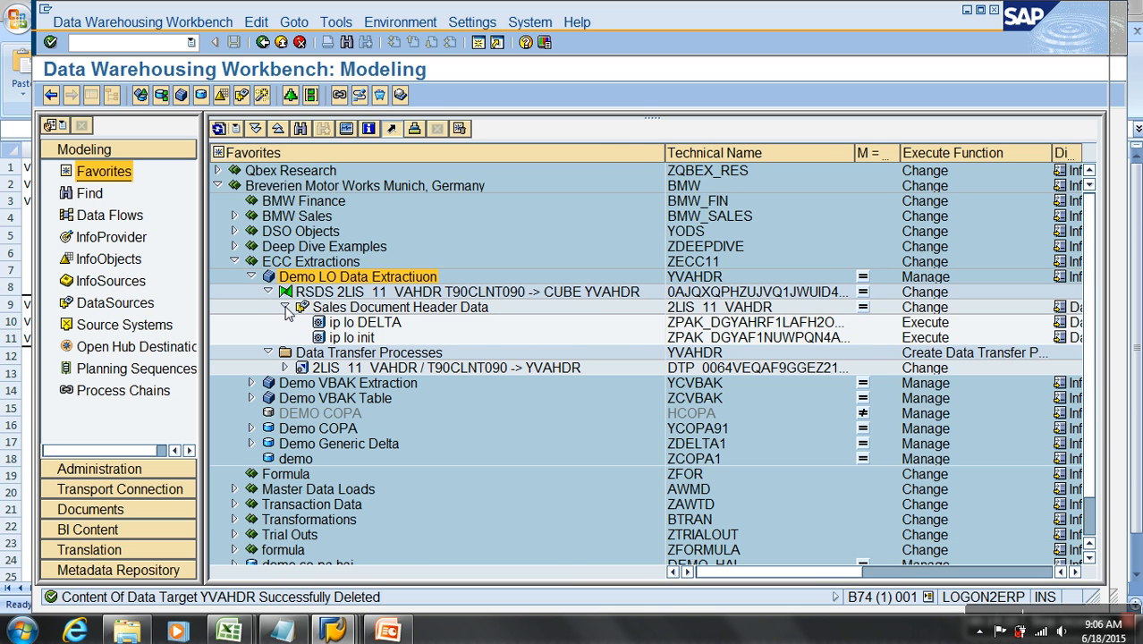
double_click(367, 338)
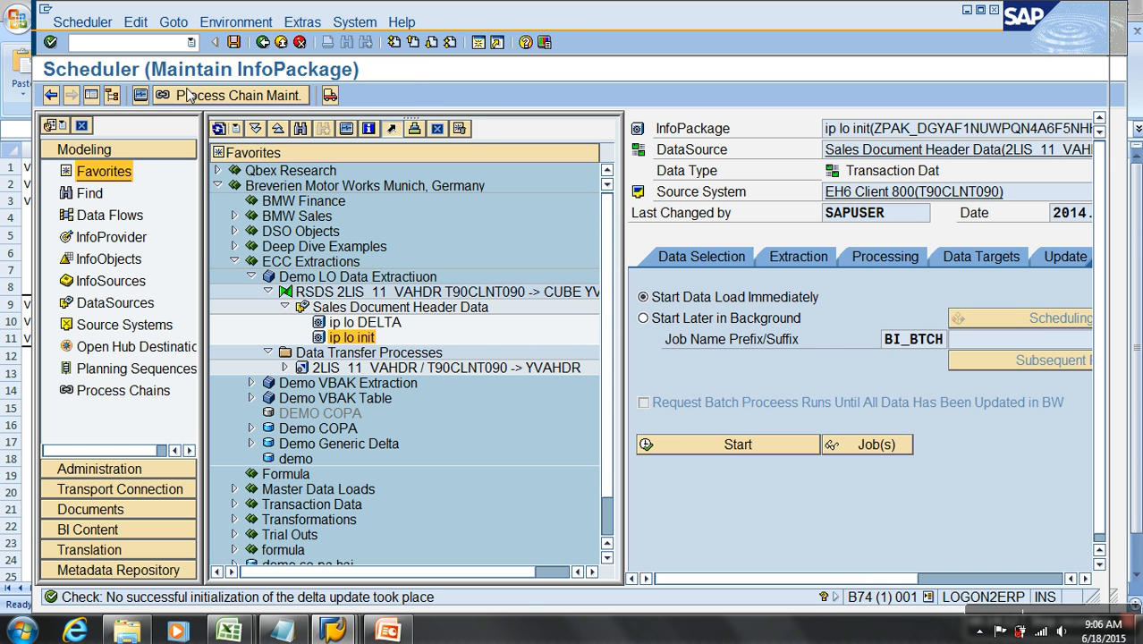
Review the update mode of the InfoPackage ip lo init in full view and start its data load immediately
click(90, 96)
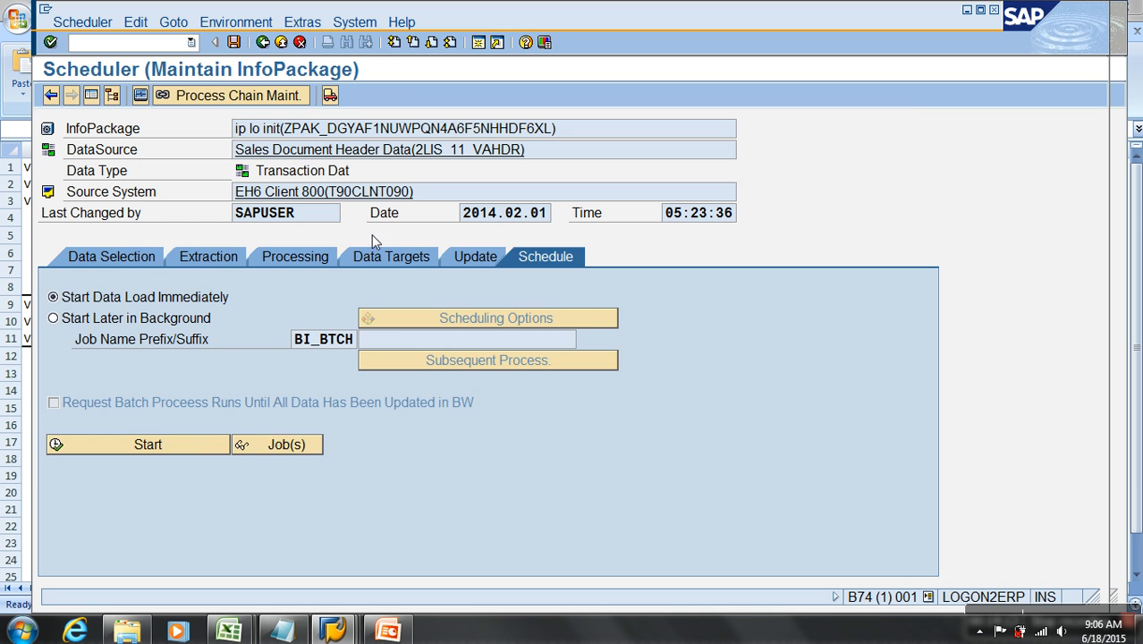
click(134, 257)
click(475, 258)
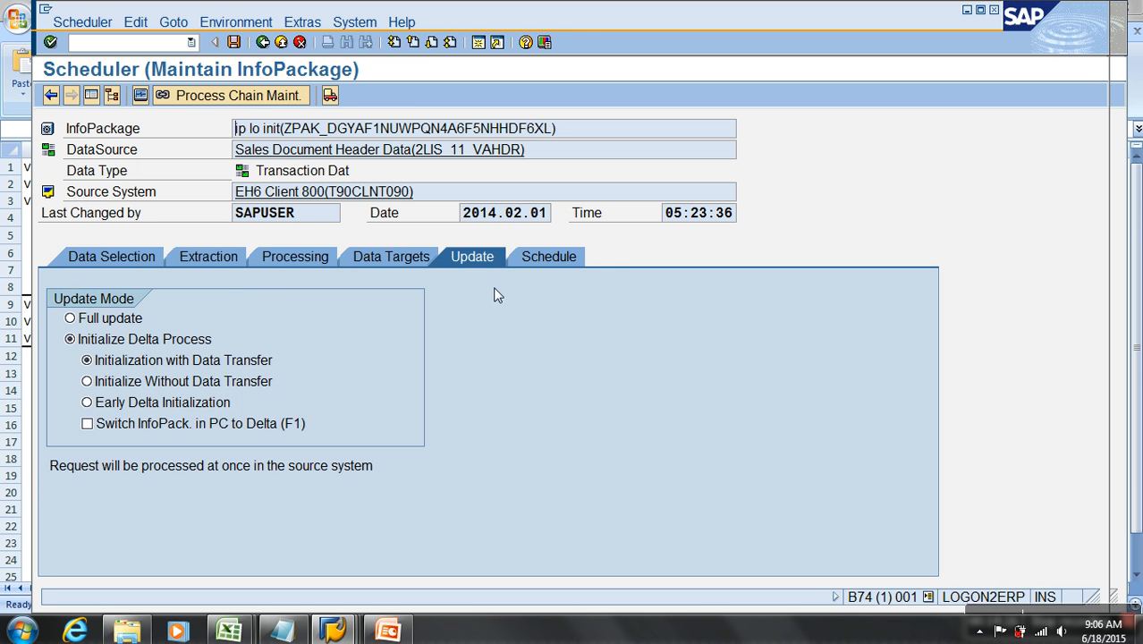
click(527, 261)
click(185, 451)
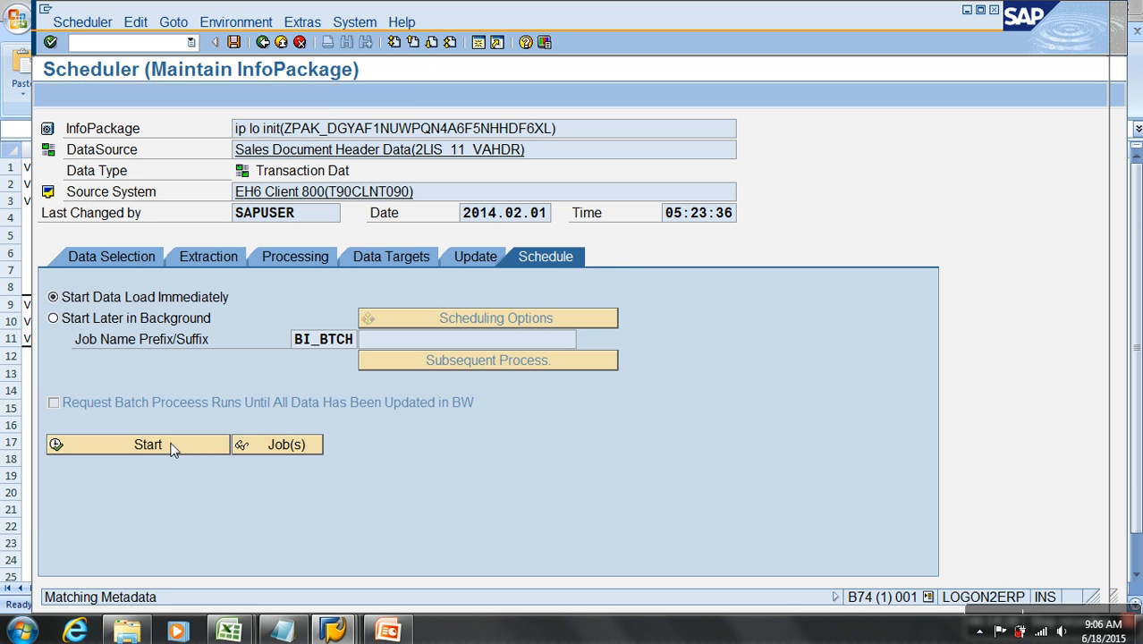
Check the newest 2014.02.02 load request of ip lo init in the monitor, including its status and header, and return to the favorites tree
click(140, 97)
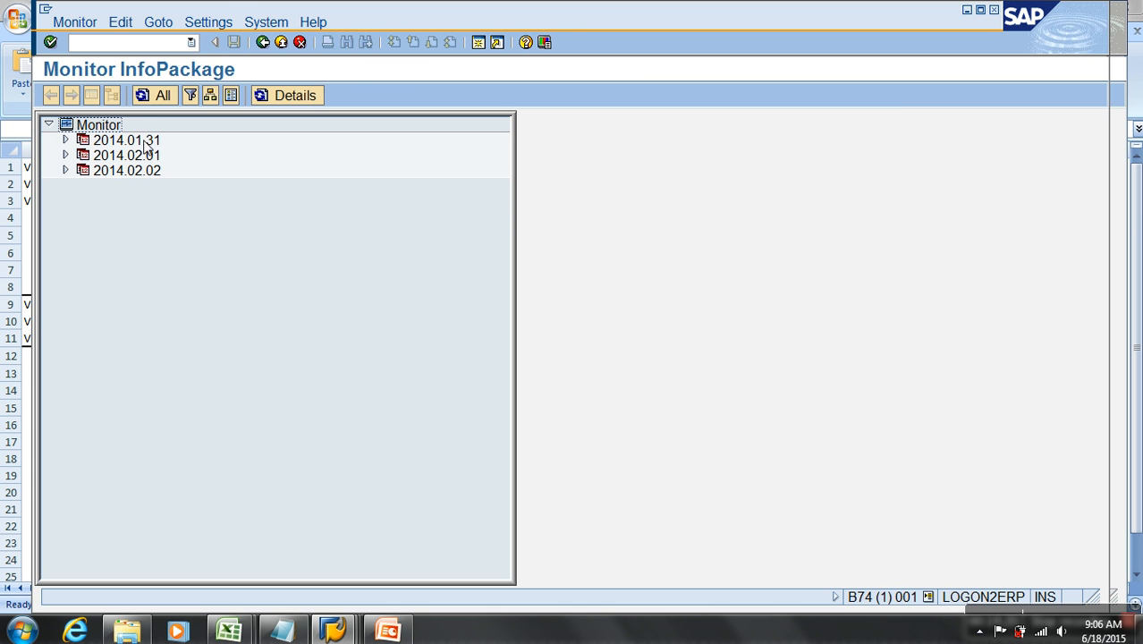
click(65, 171)
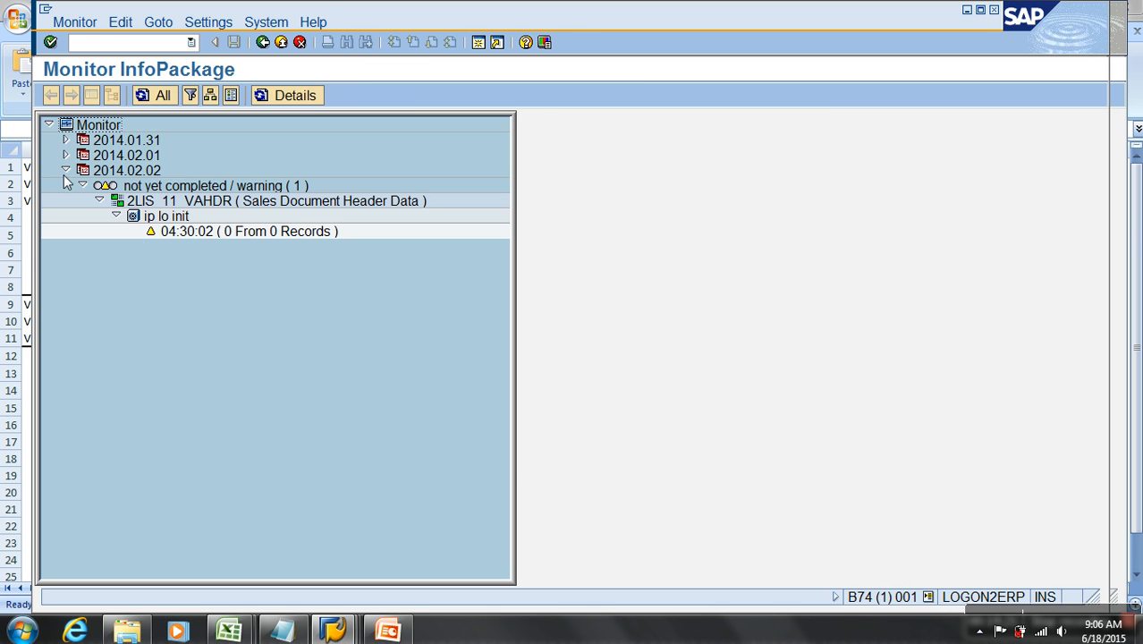
click(264, 232)
click(191, 203)
click(174, 232)
click(182, 203)
click(200, 235)
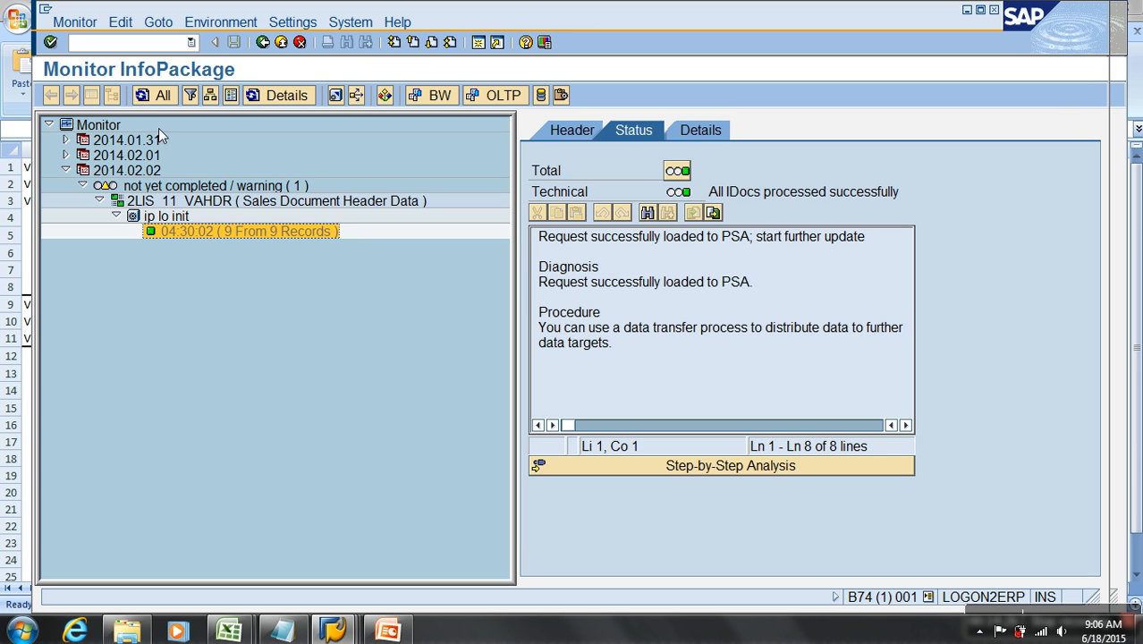
click(268, 239)
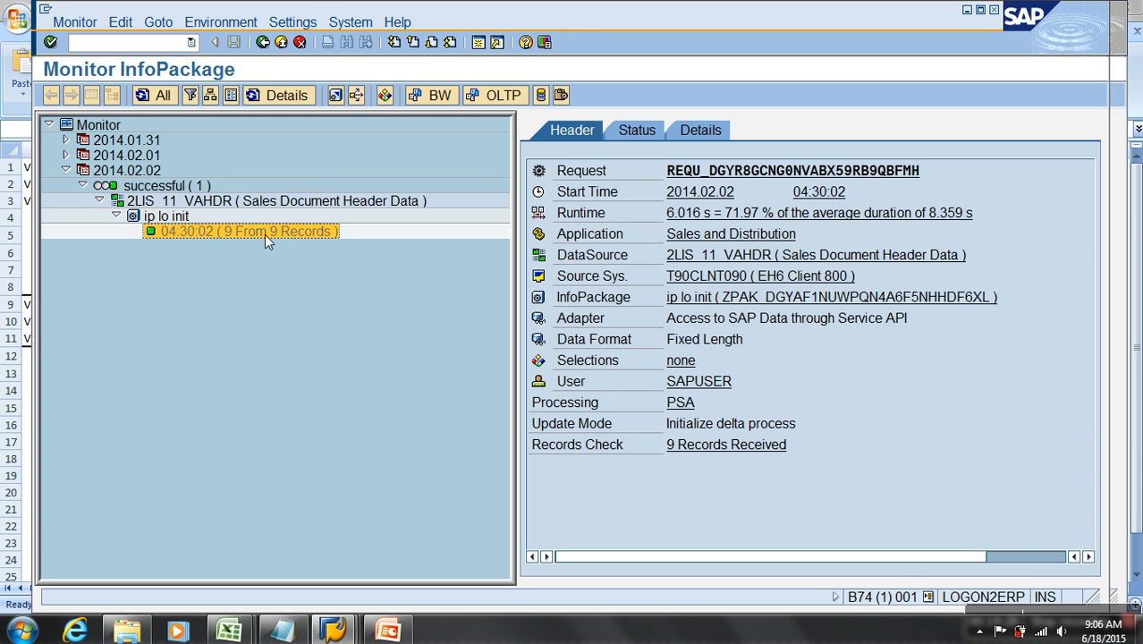
click(281, 43)
click(280, 45)
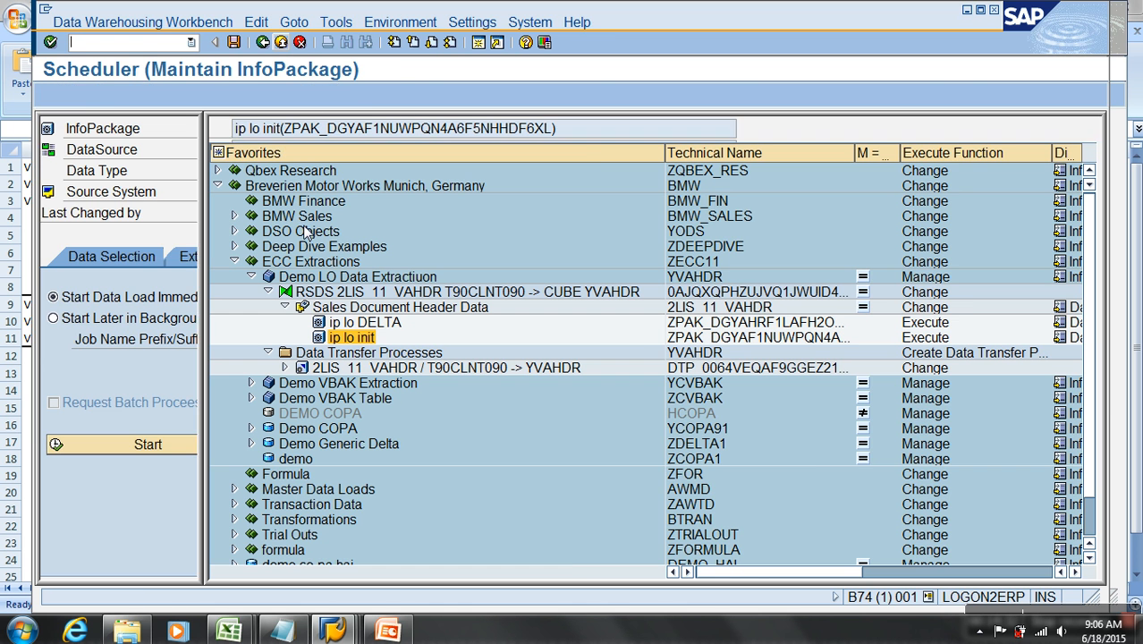
Review and execute the data transfer process 2LIS_11_VAHDR / T90CLNT090 -> YVAHDR, and refresh its request monitor
double_click(379, 368)
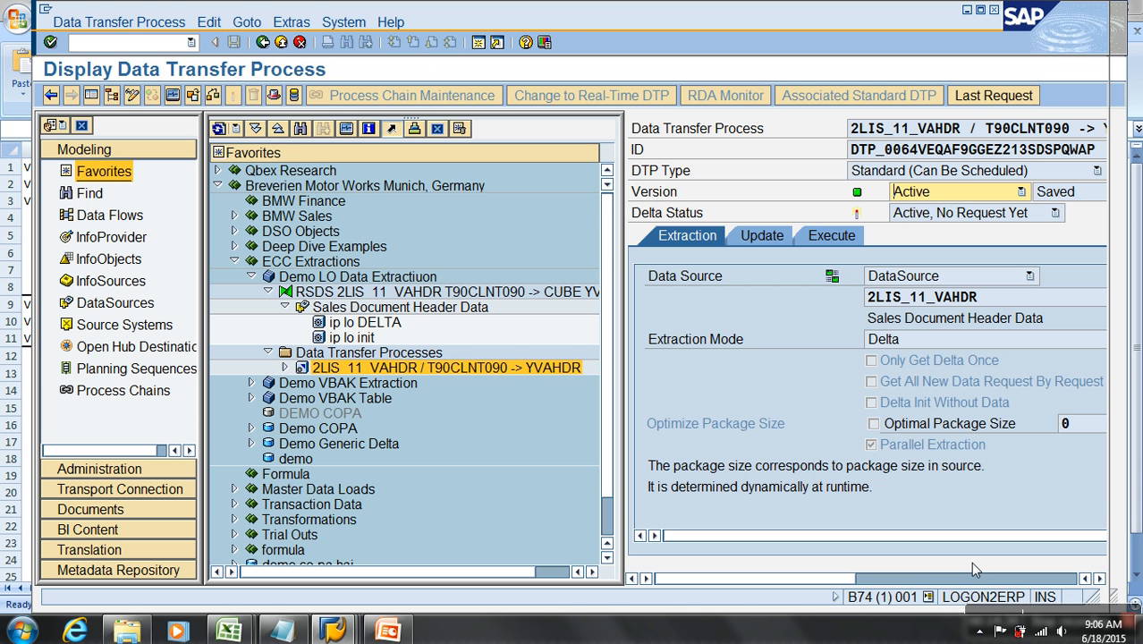
click(1008, 578)
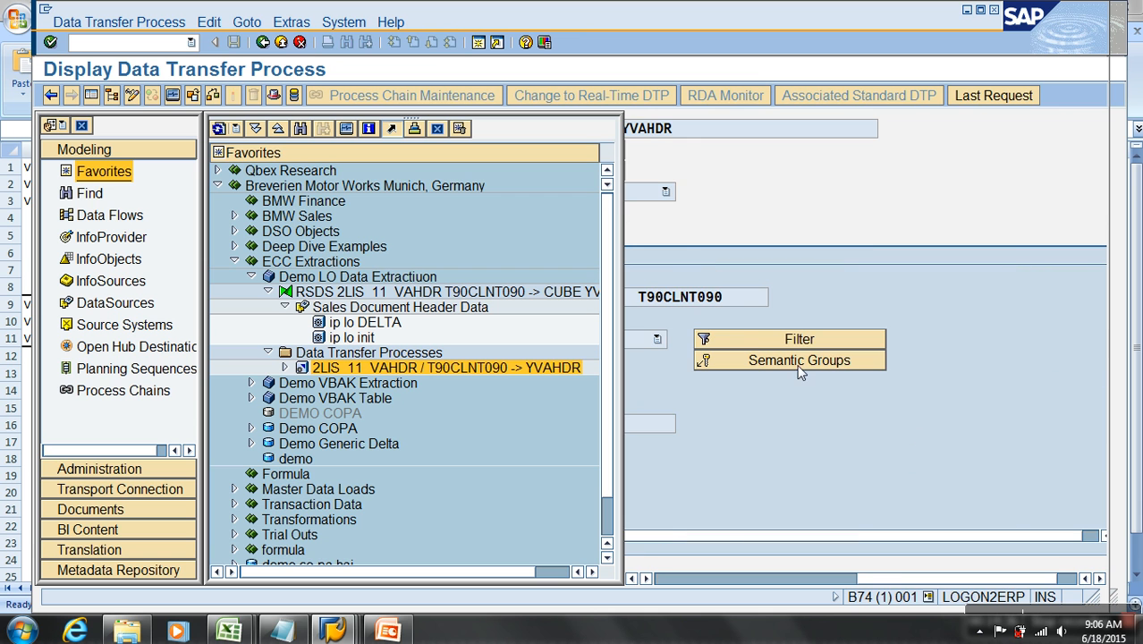
drag(888, 579, 861, 585)
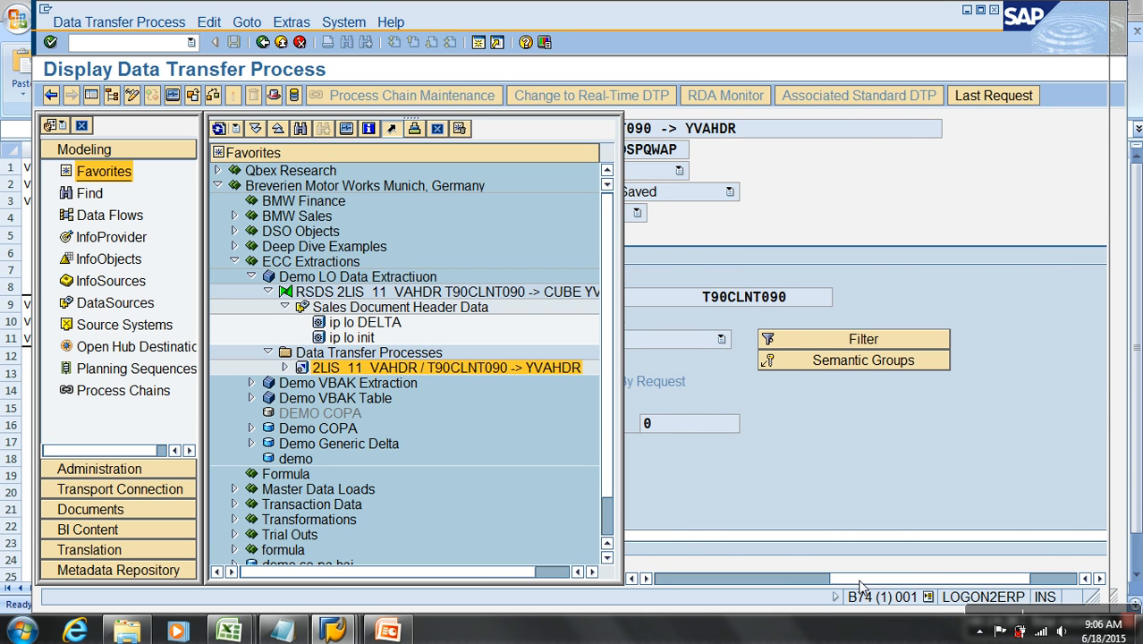
click(801, 579)
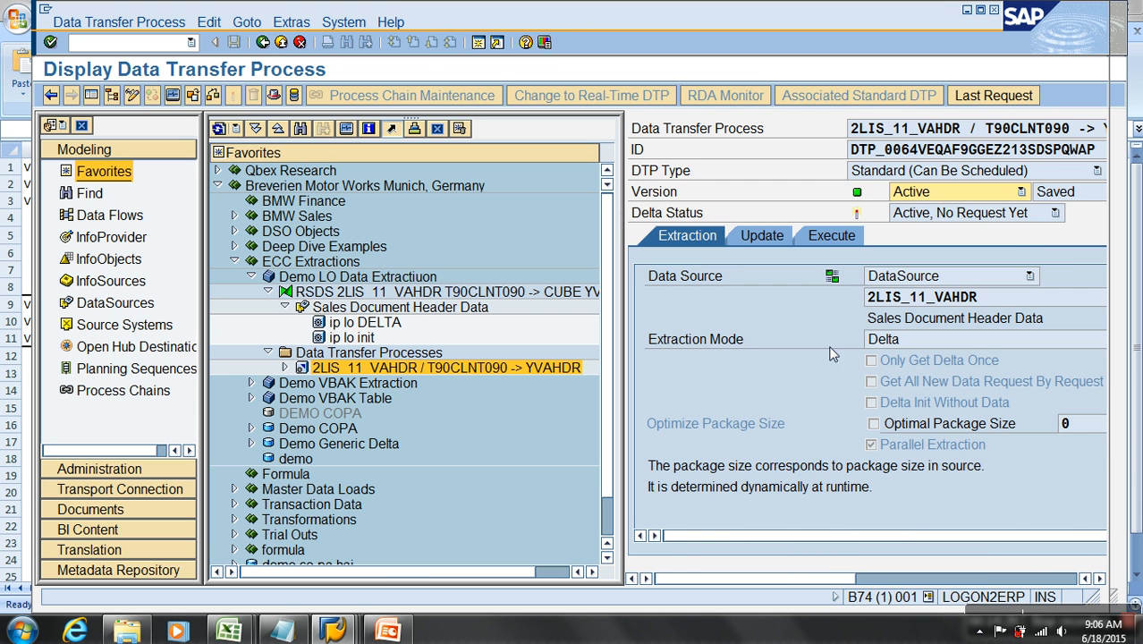
click(830, 237)
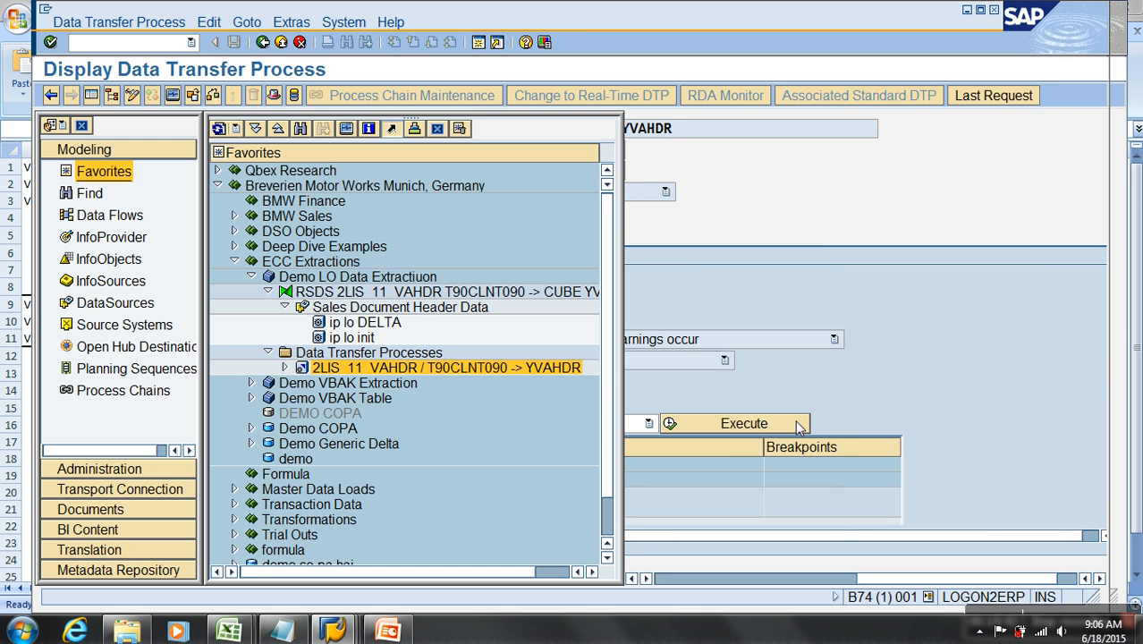
click(798, 424)
click(362, 363)
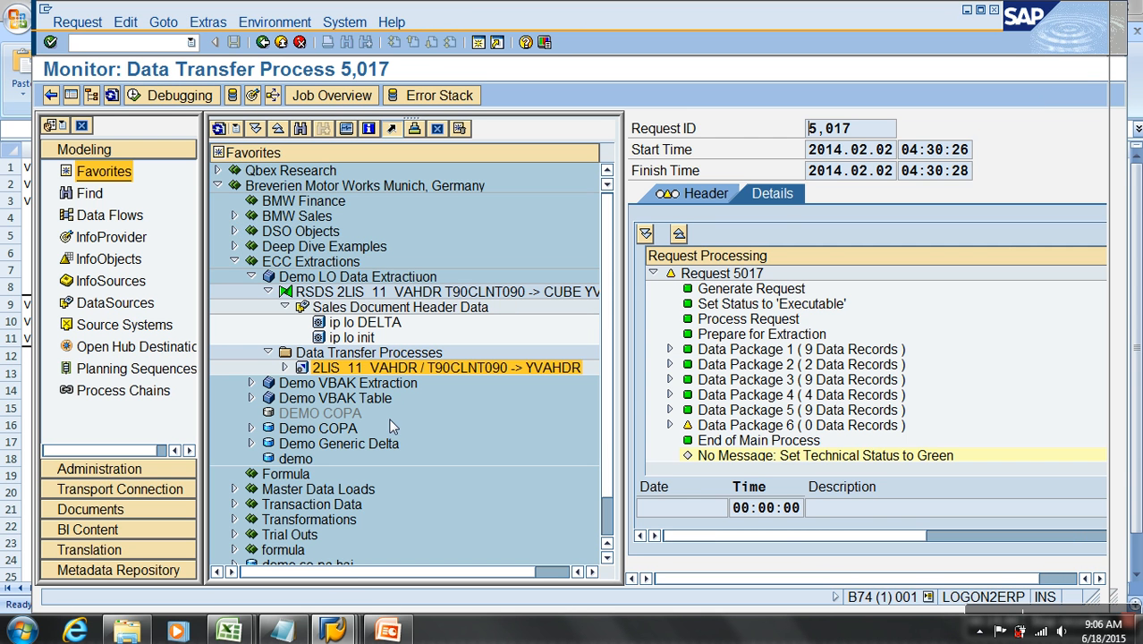
click(112, 95)
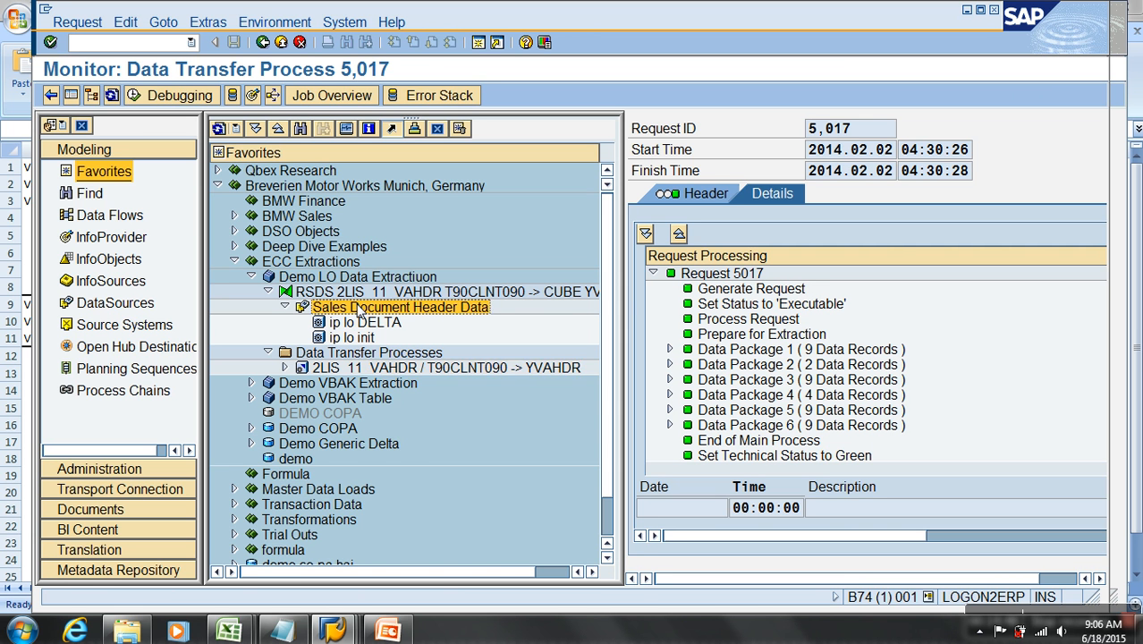
Delete all listed PSA requests of the Sales Document Header Data DataSource
right_click(361, 309)
click(414, 467)
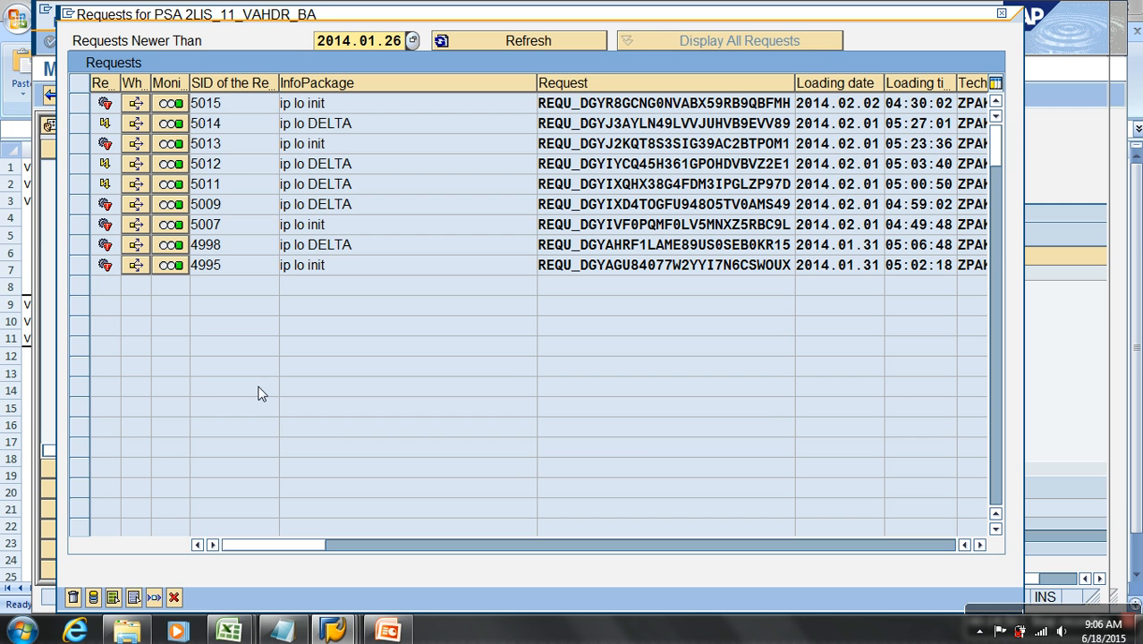
drag(81, 265, 79, 103)
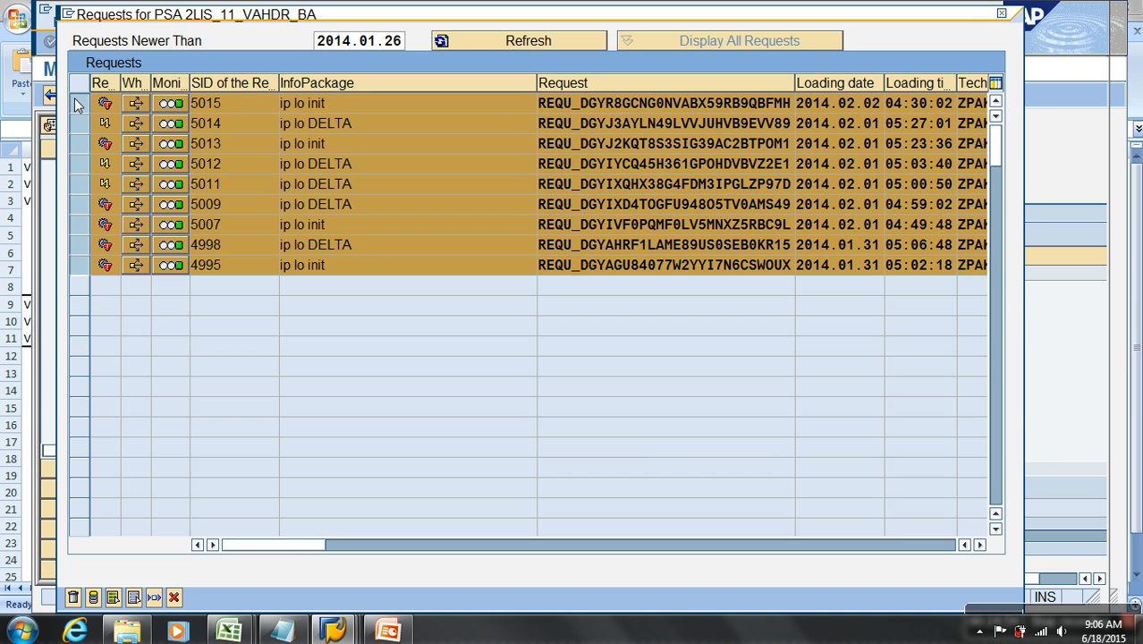
click(74, 598)
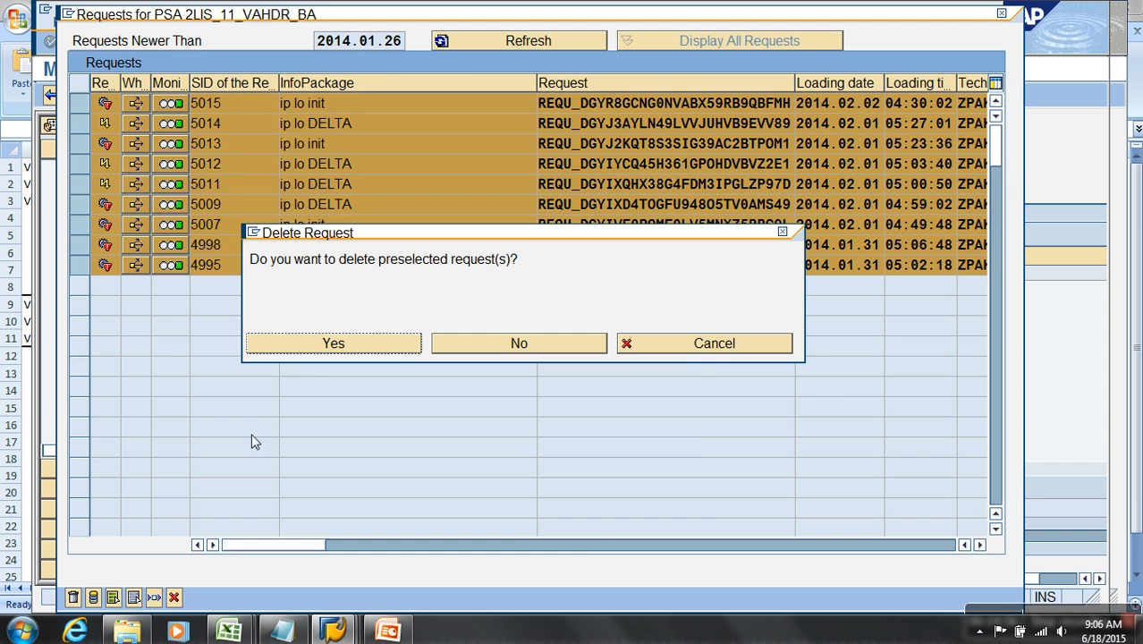
click(341, 344)
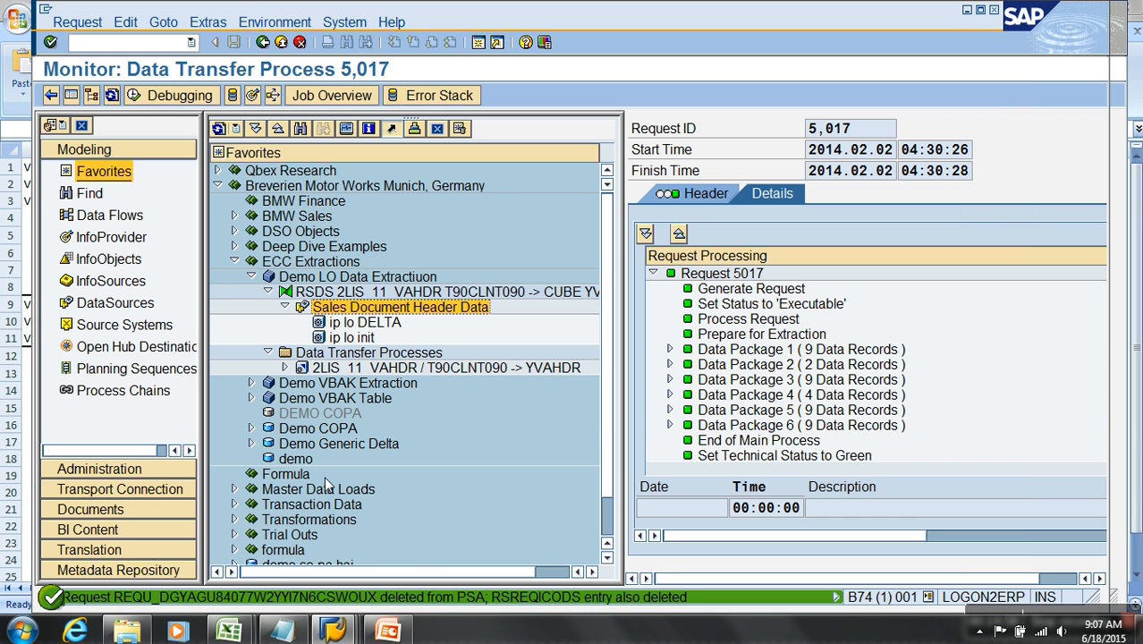
Delete the contents of the Demo LO Data Extraction cube, including its dimension table data, and close the deletion log
right_click(356, 282)
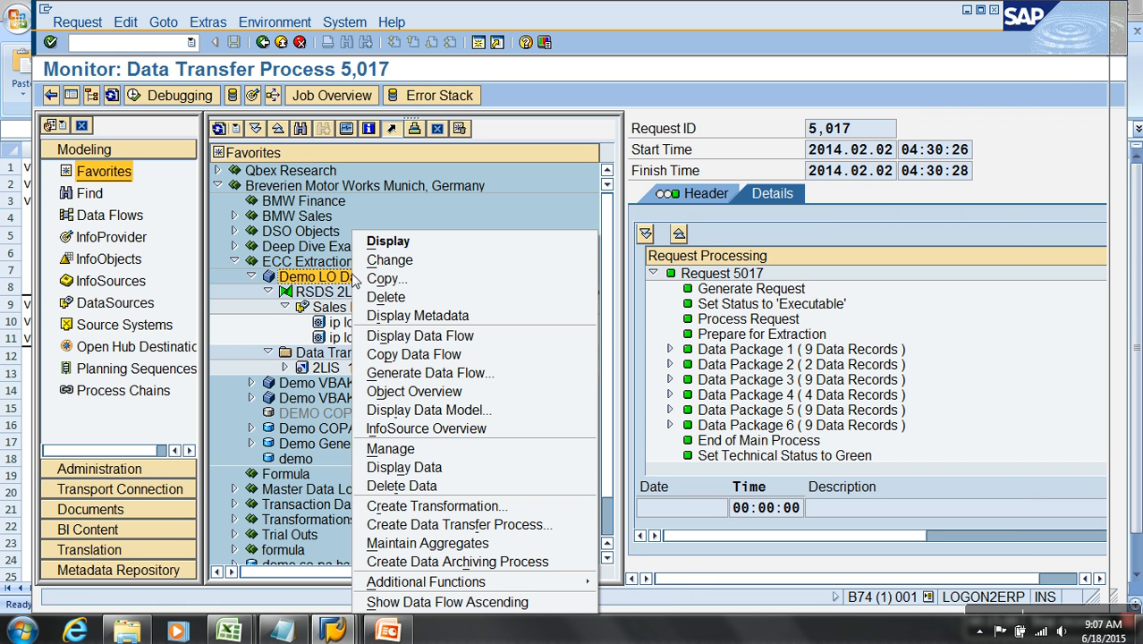
click(408, 482)
click(392, 324)
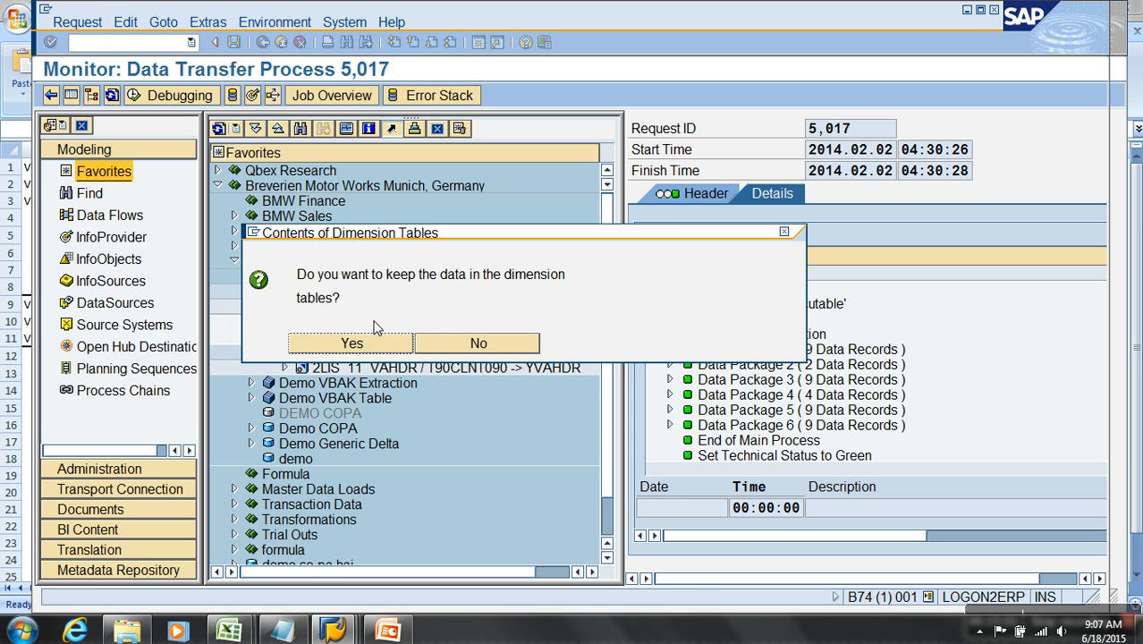
click(471, 341)
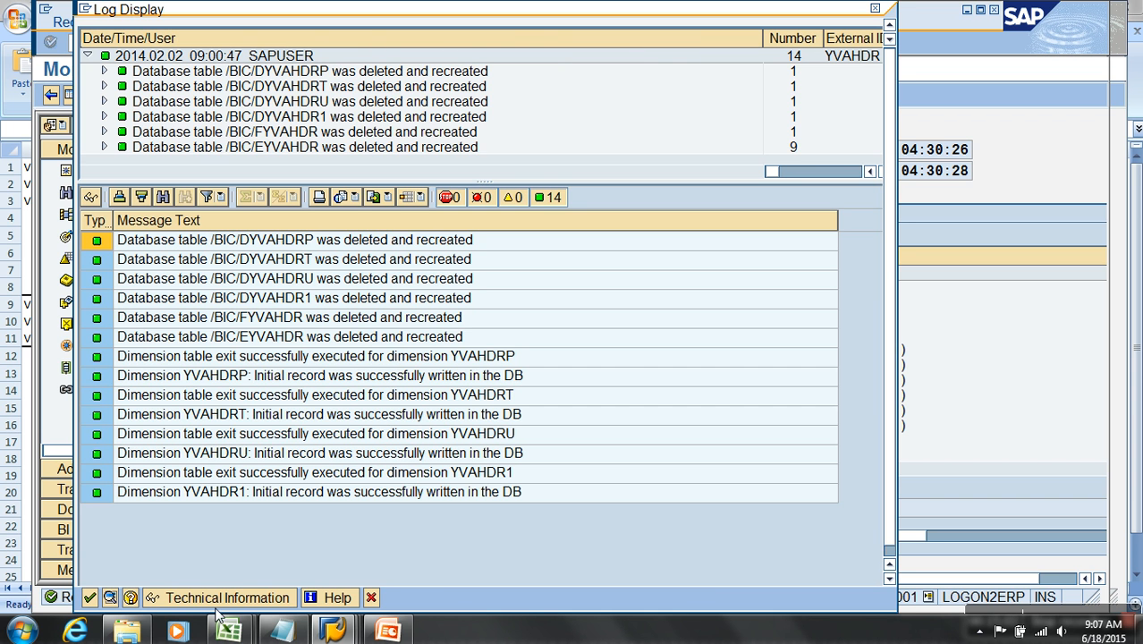
click(89, 597)
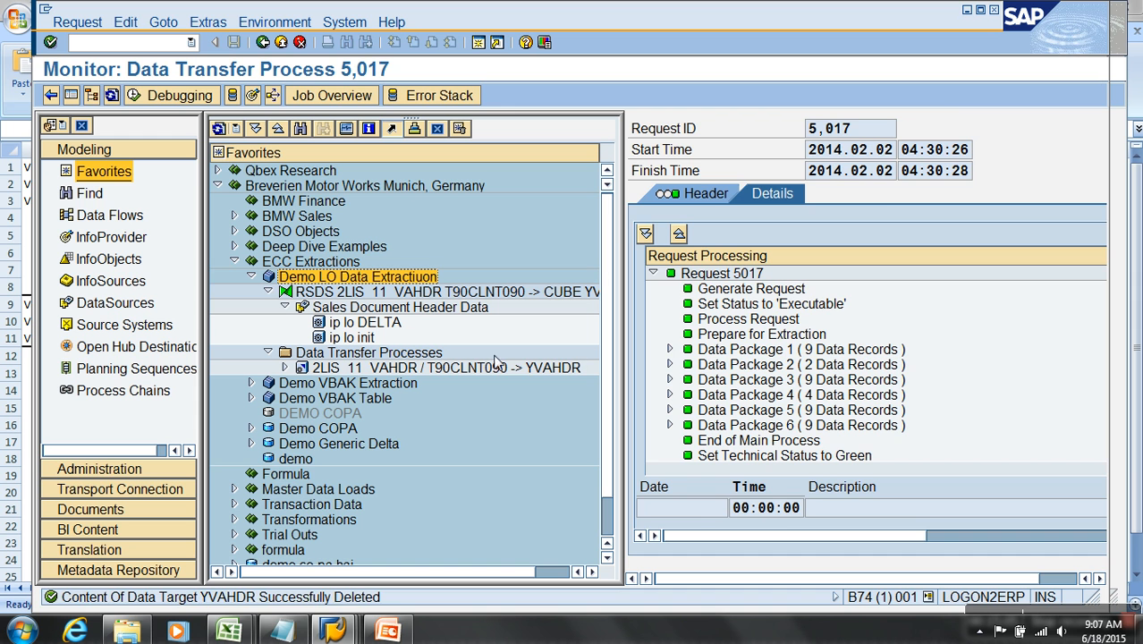
Execute the data transfer process into YVAHDR again without displaying the request monitor
double_click(407, 370)
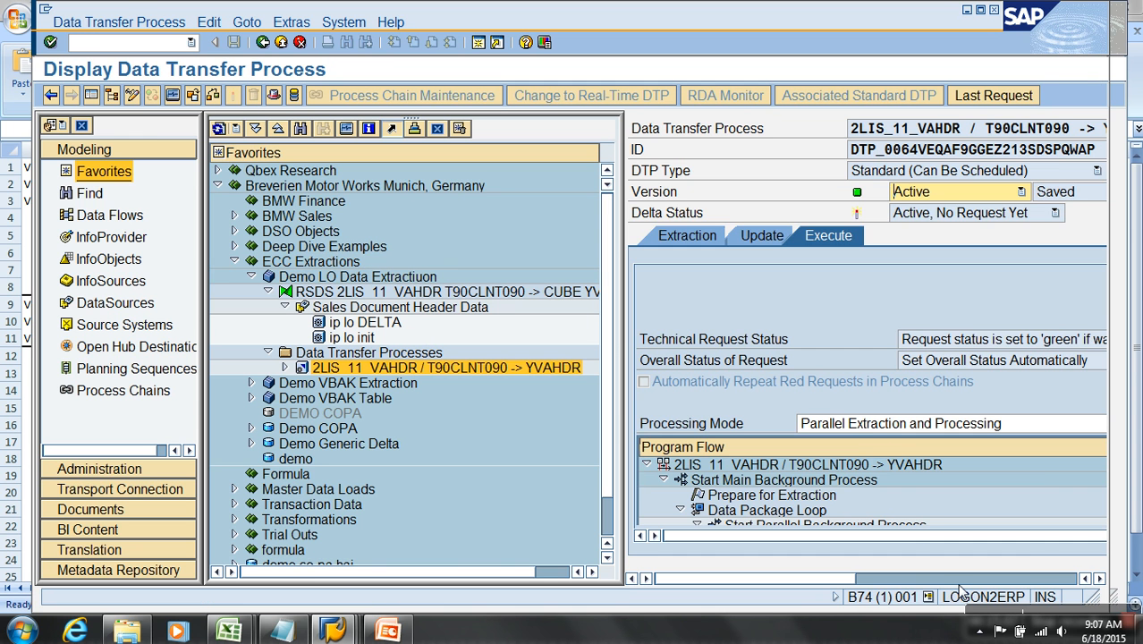
click(961, 580)
click(743, 422)
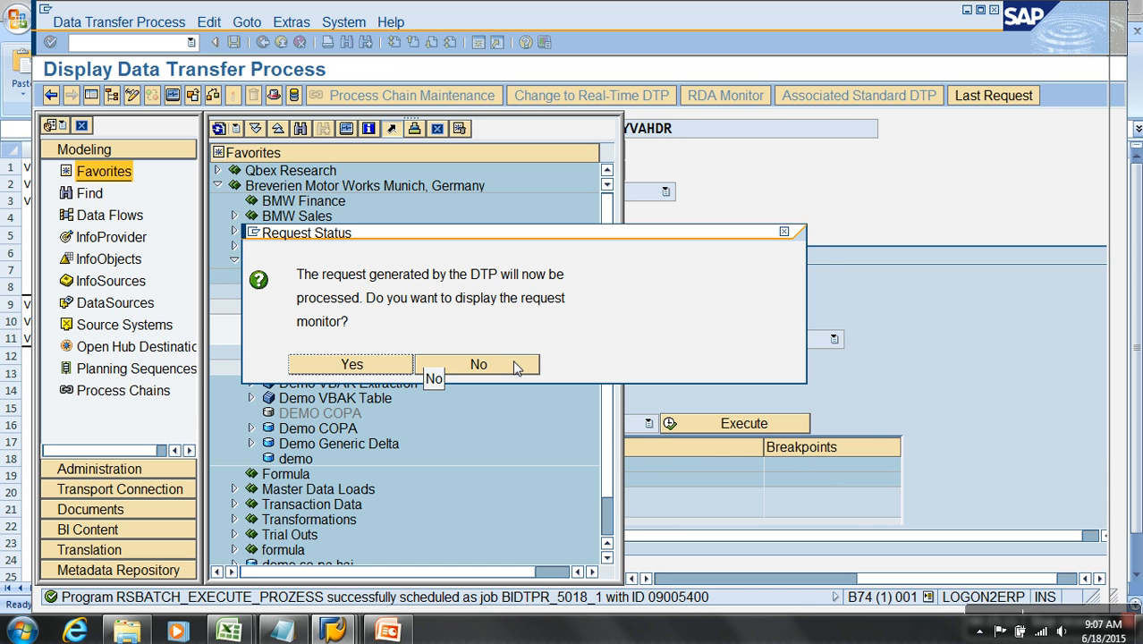
click(516, 365)
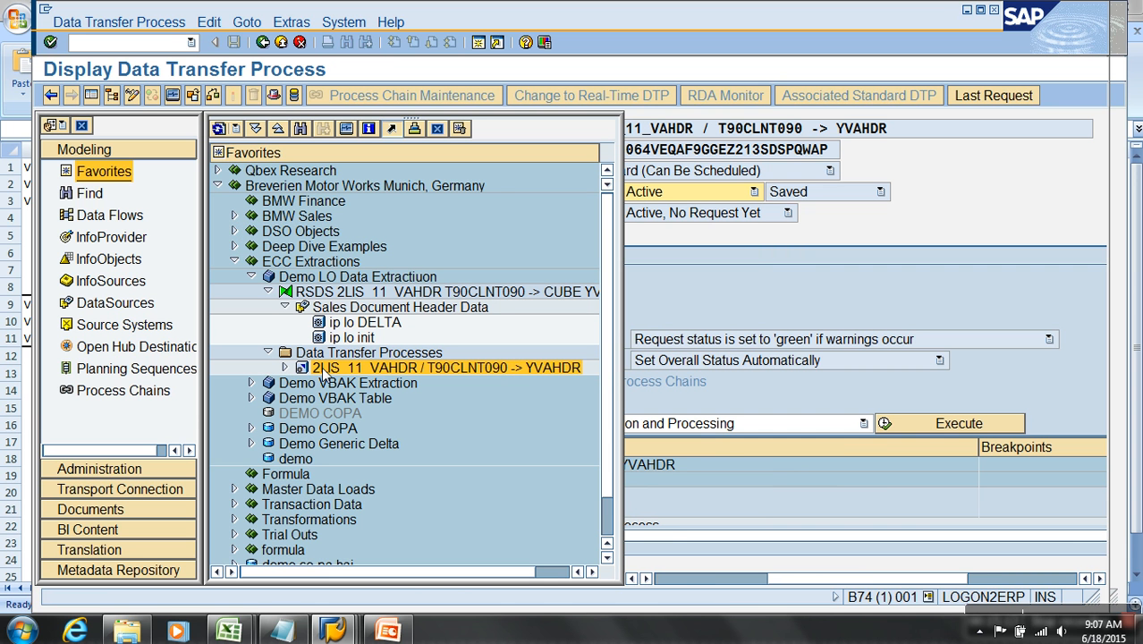
Delete all init selections for the source system from the initialization options of the InfoPackage ip lo init
double_click(351, 339)
click(85, 22)
click(126, 99)
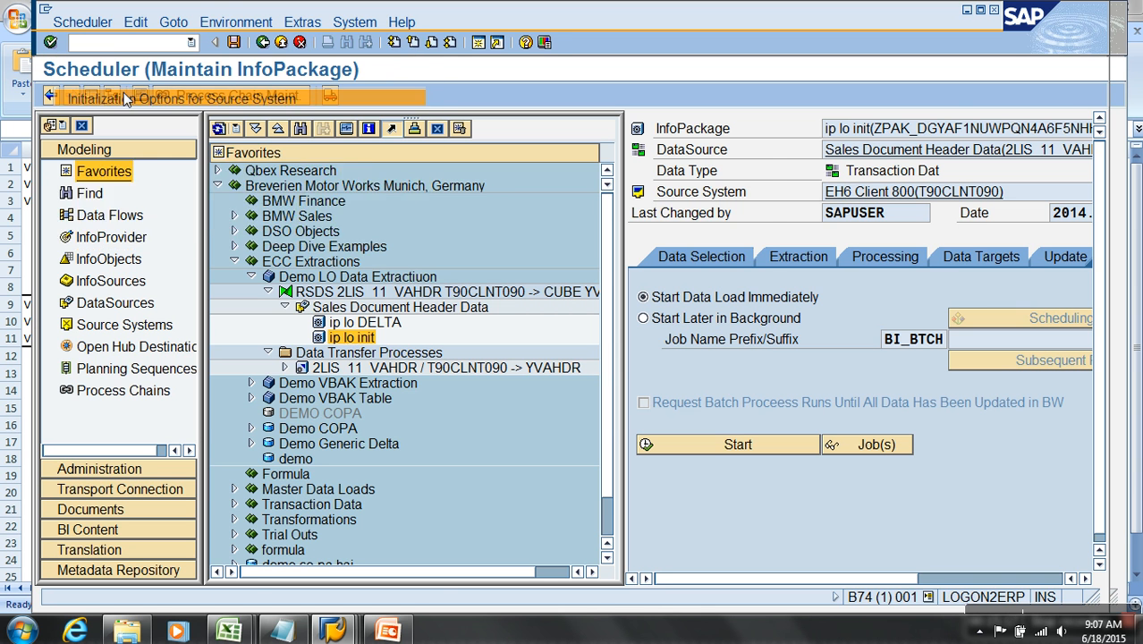
click(70, 237)
click(113, 415)
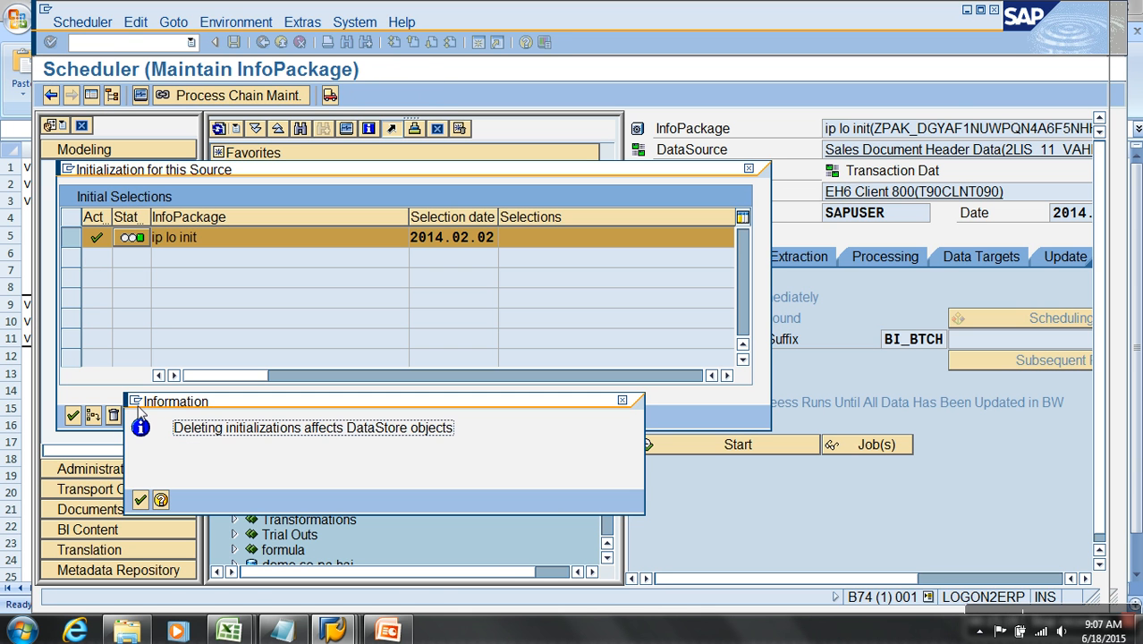
click(140, 500)
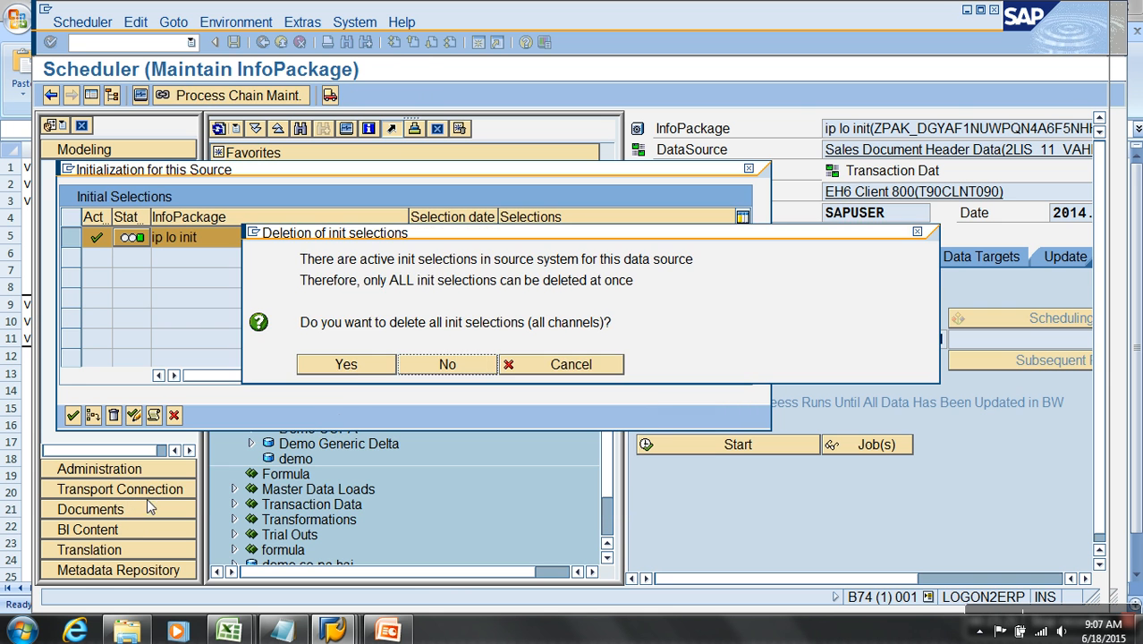
click(374, 363)
click(173, 415)
Start the ip lo init load again, check its unfinished 2014.02.02 request in the monitor, and display the InfoPackage's update settings
click(684, 437)
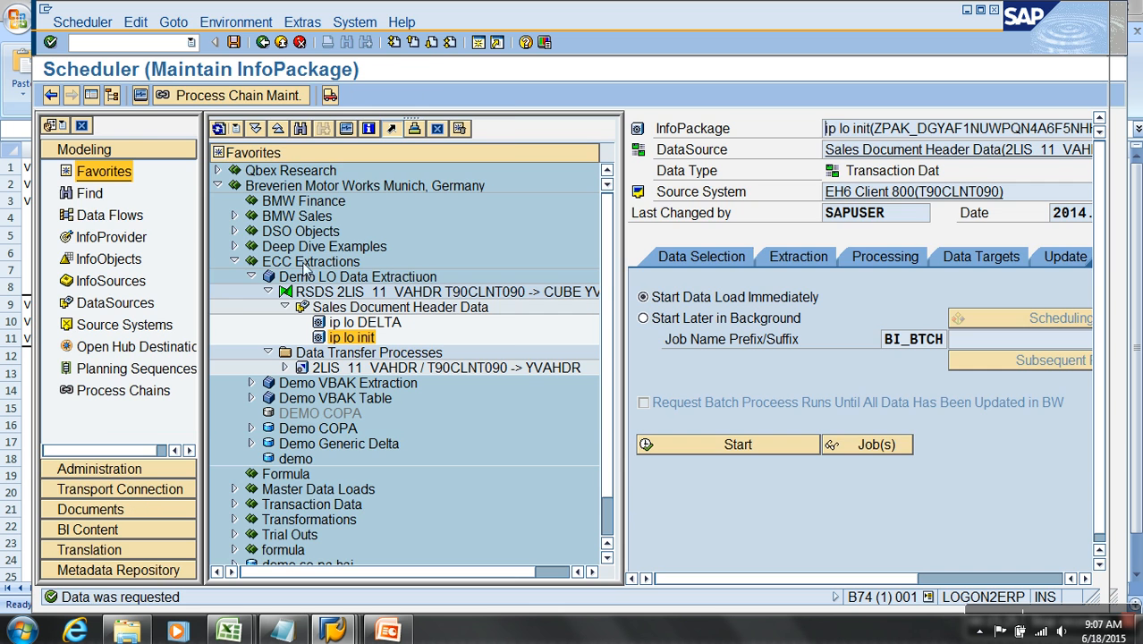
click(140, 95)
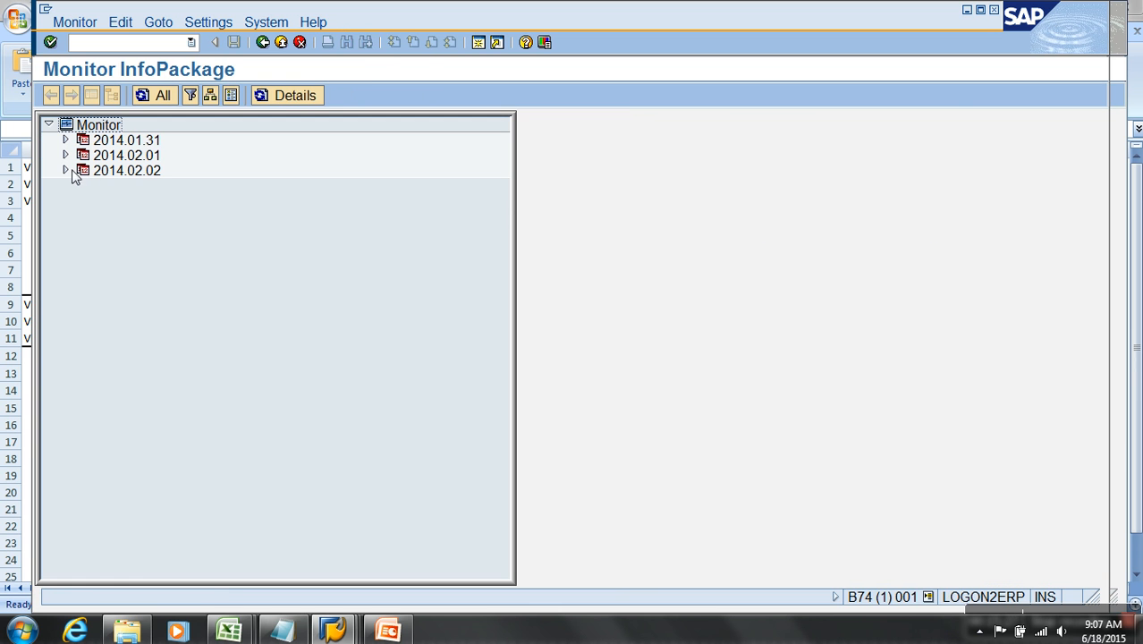
click(66, 170)
click(82, 201)
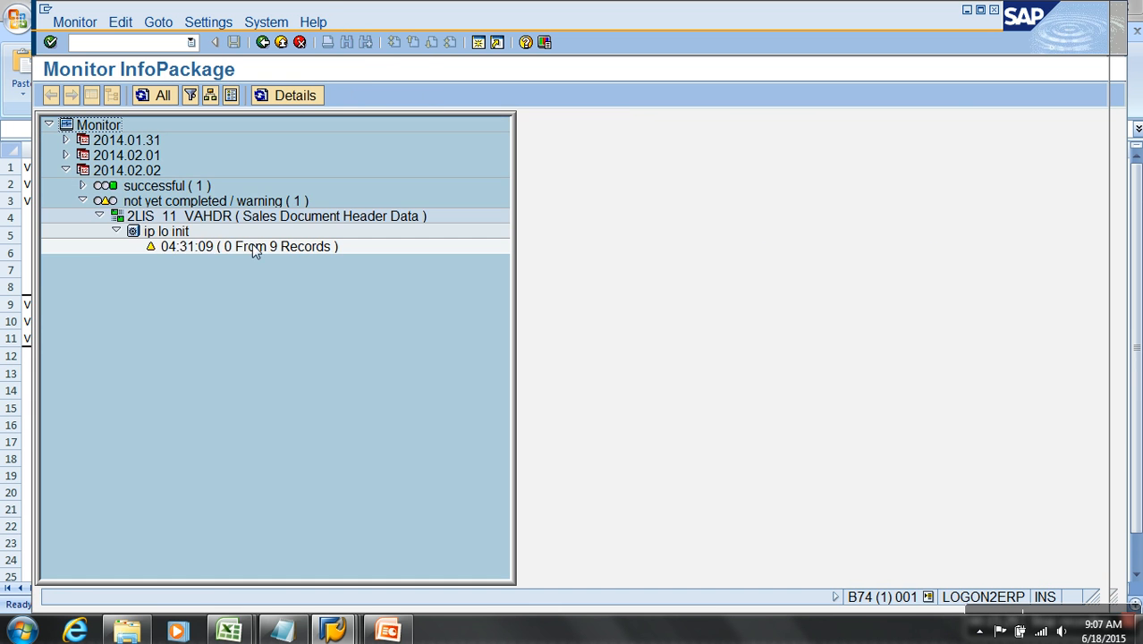
click(253, 248)
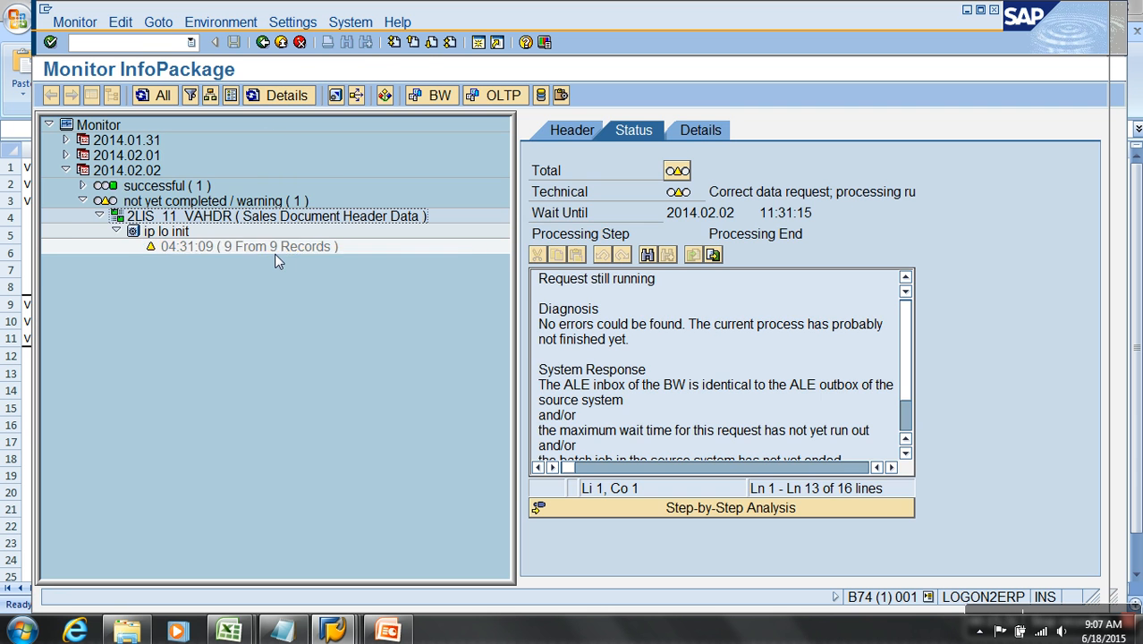
click(273, 248)
click(280, 42)
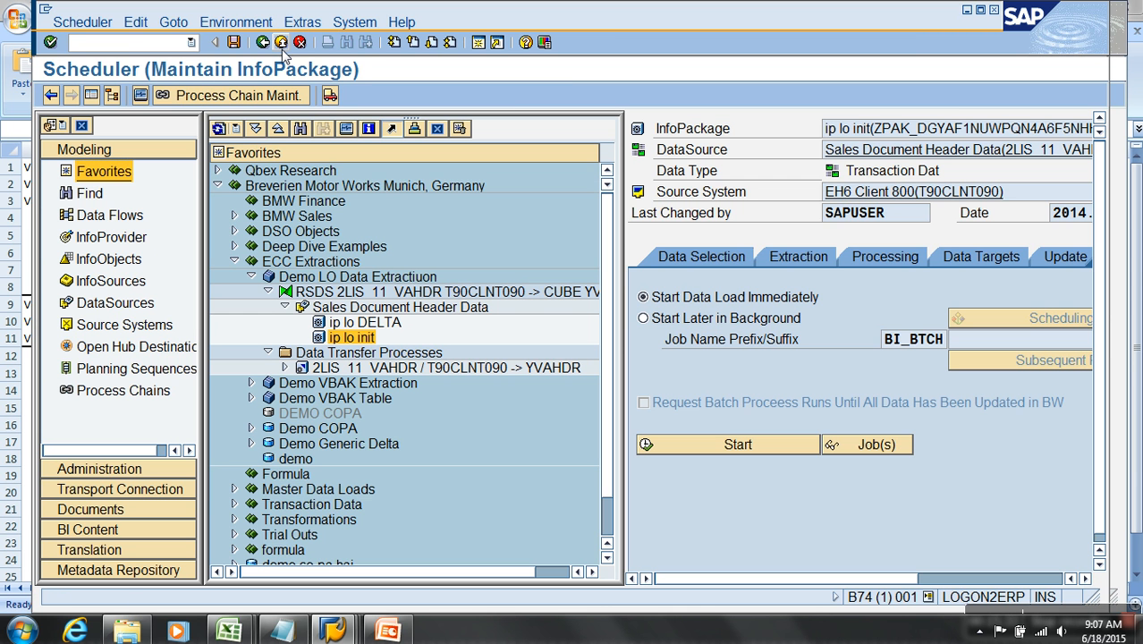
click(1056, 258)
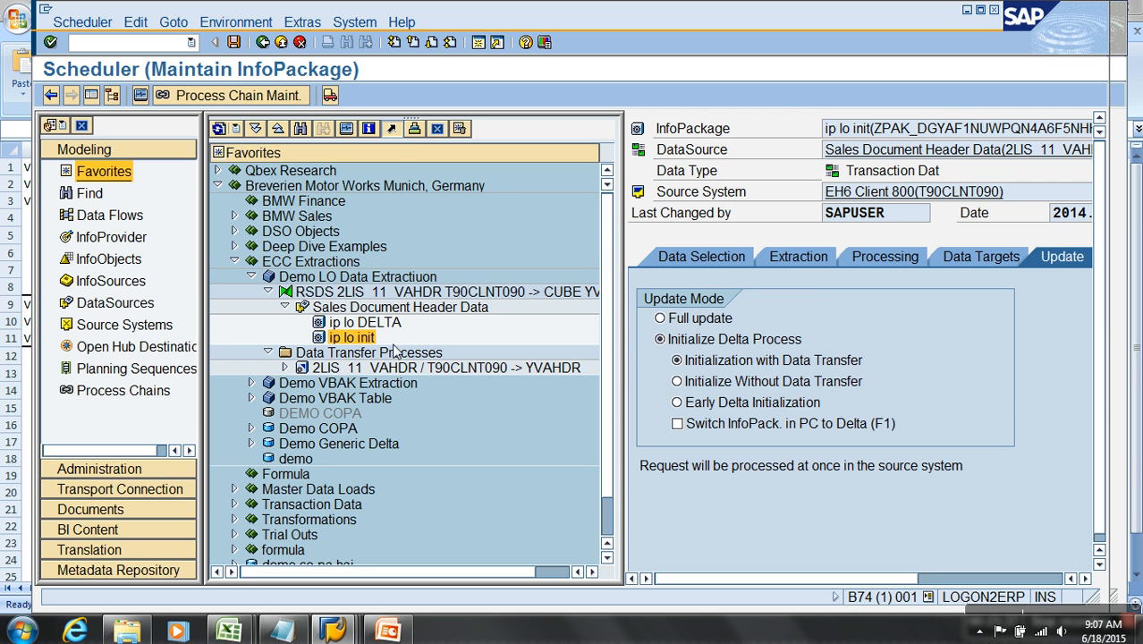
Execute the data transfer process from 2LIS_11_VAHDR into YVAHDR and display its request monitor
double_click(443, 368)
click(934, 579)
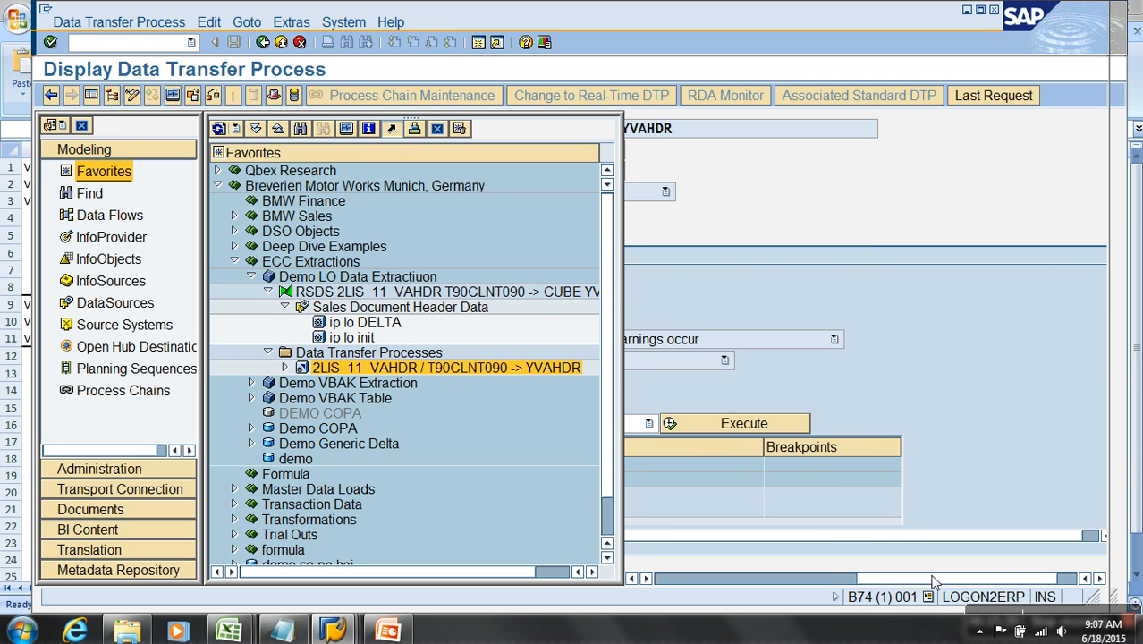
click(759, 425)
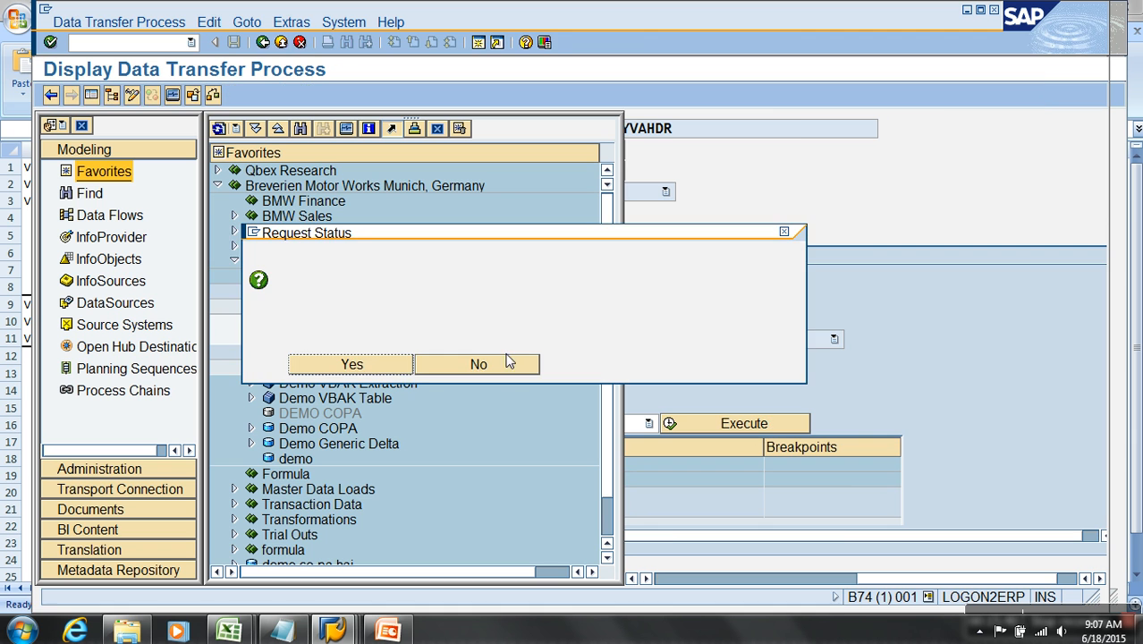
click(365, 363)
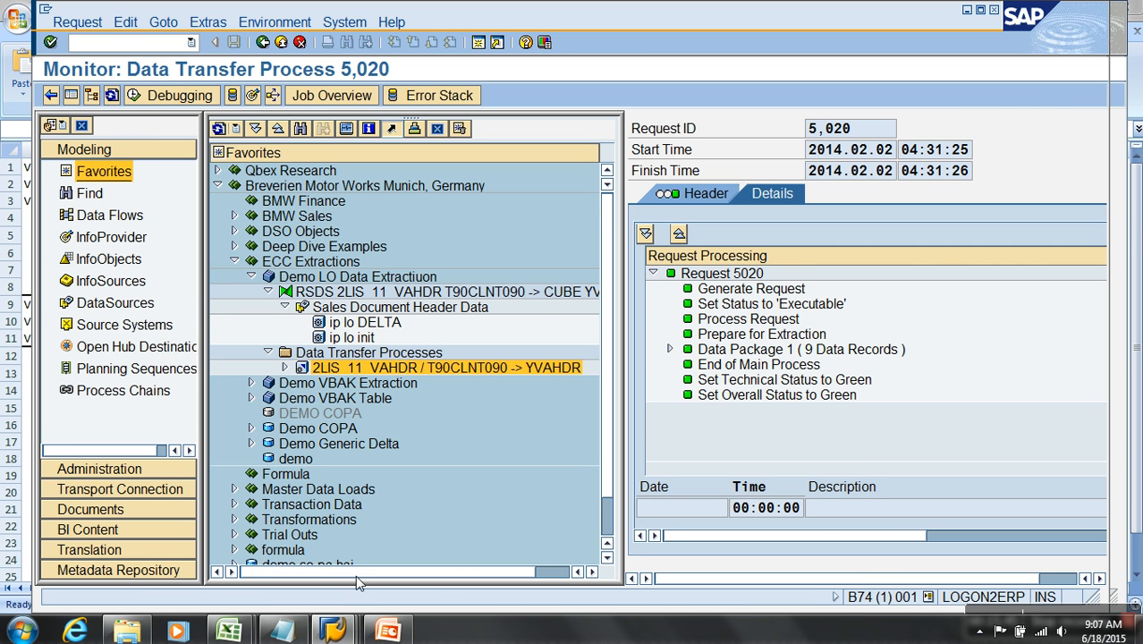
Switch to the EH6 client 800 session and start transaction VA02 for changing sales orders
click(393, 632)
click(518, 536)
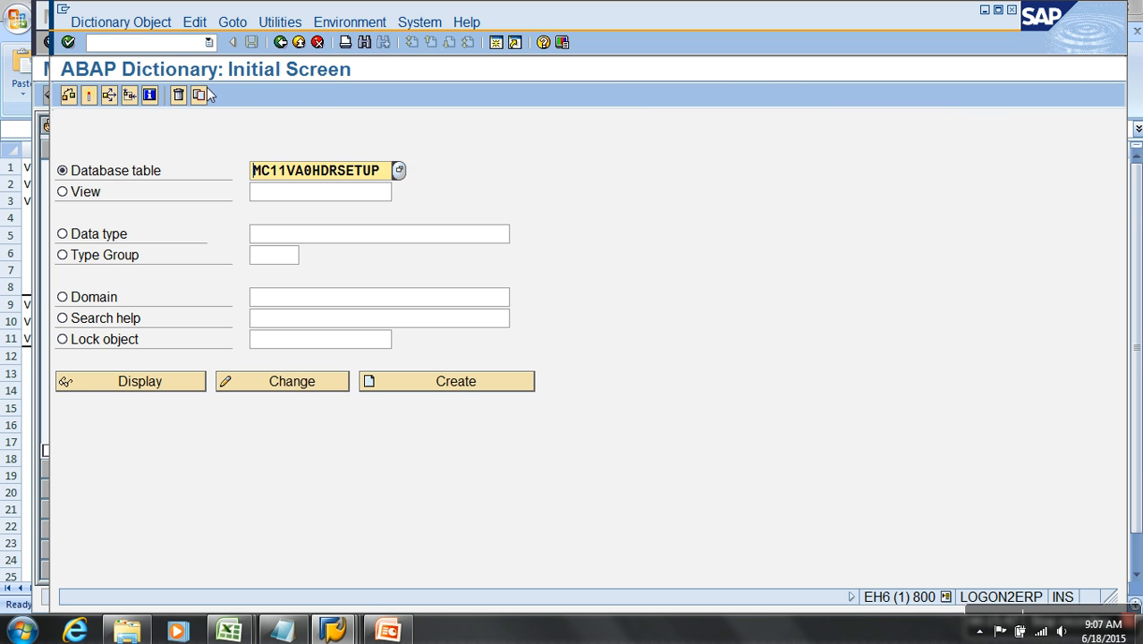
click(171, 51)
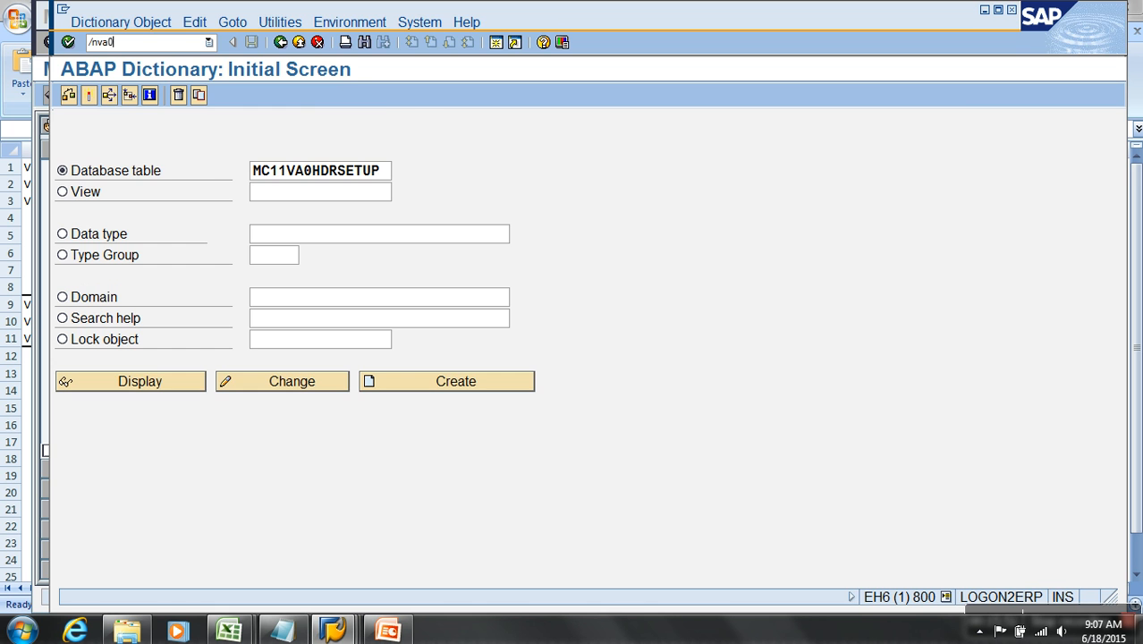
key(Return)
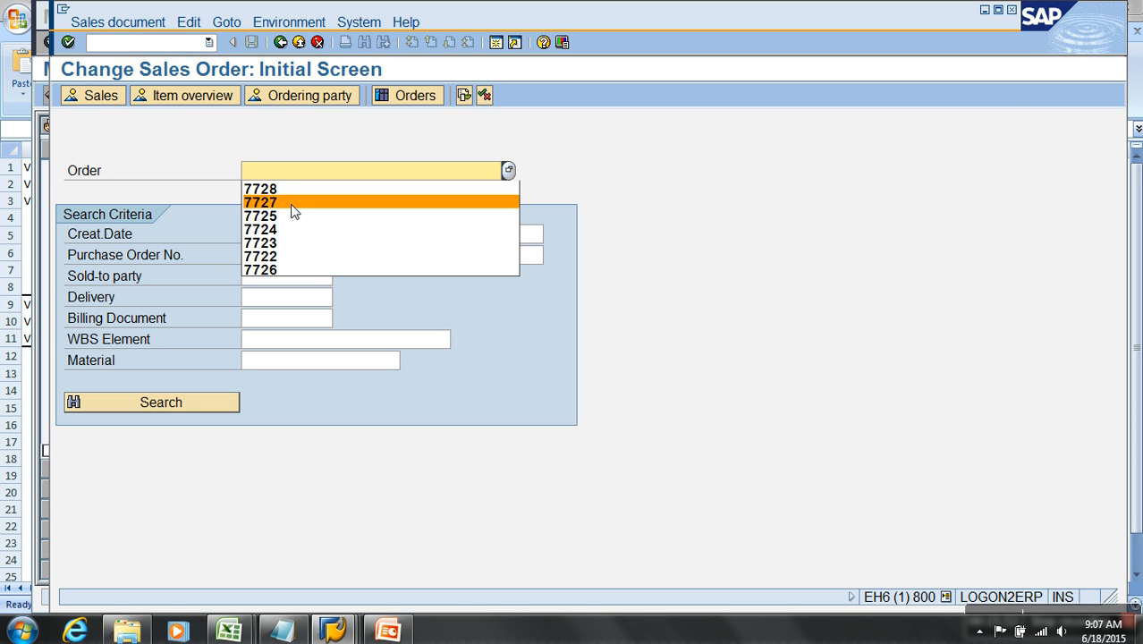
Open the fourth remembered sales order, set the order quantity of material R-1180 to 140 PC, and save the order
click(264, 230)
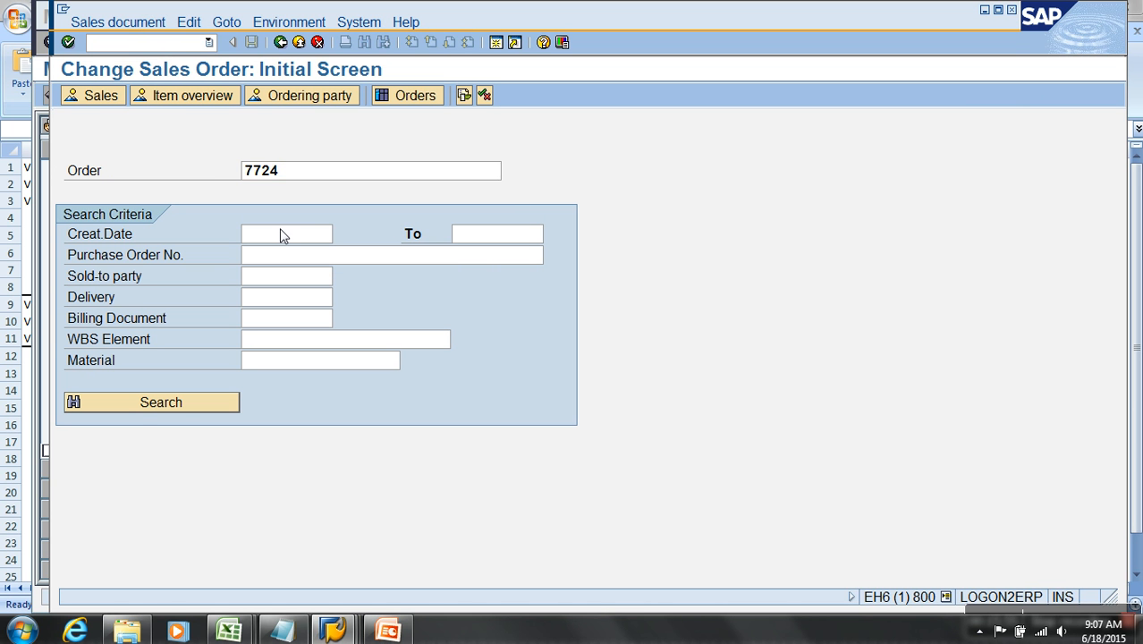
key(Return)
key(Return)
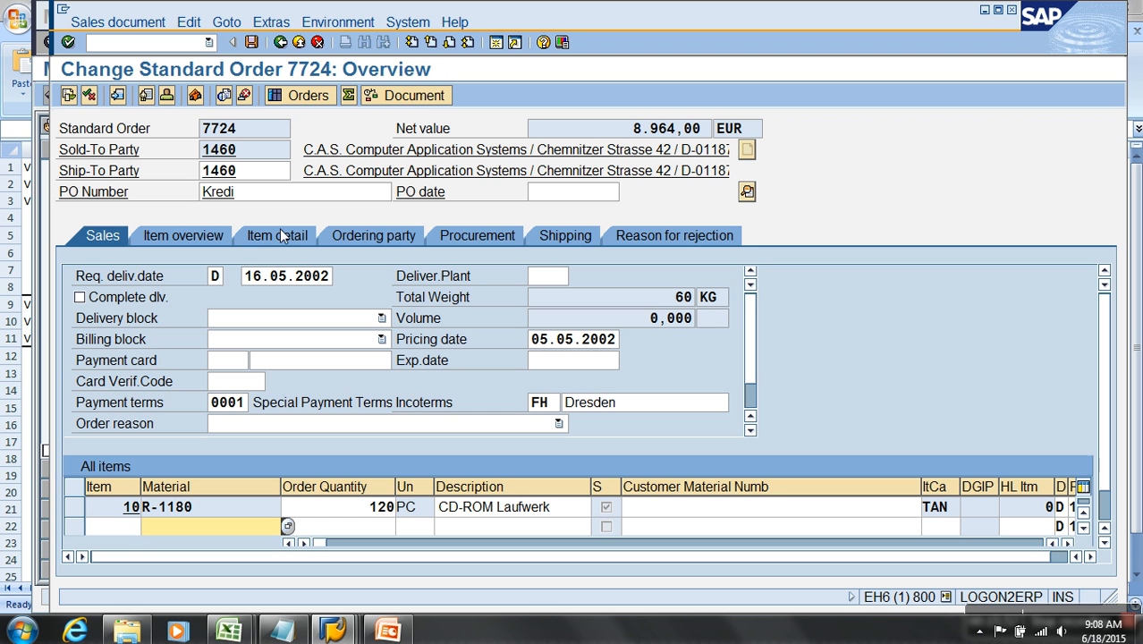
click(378, 507)
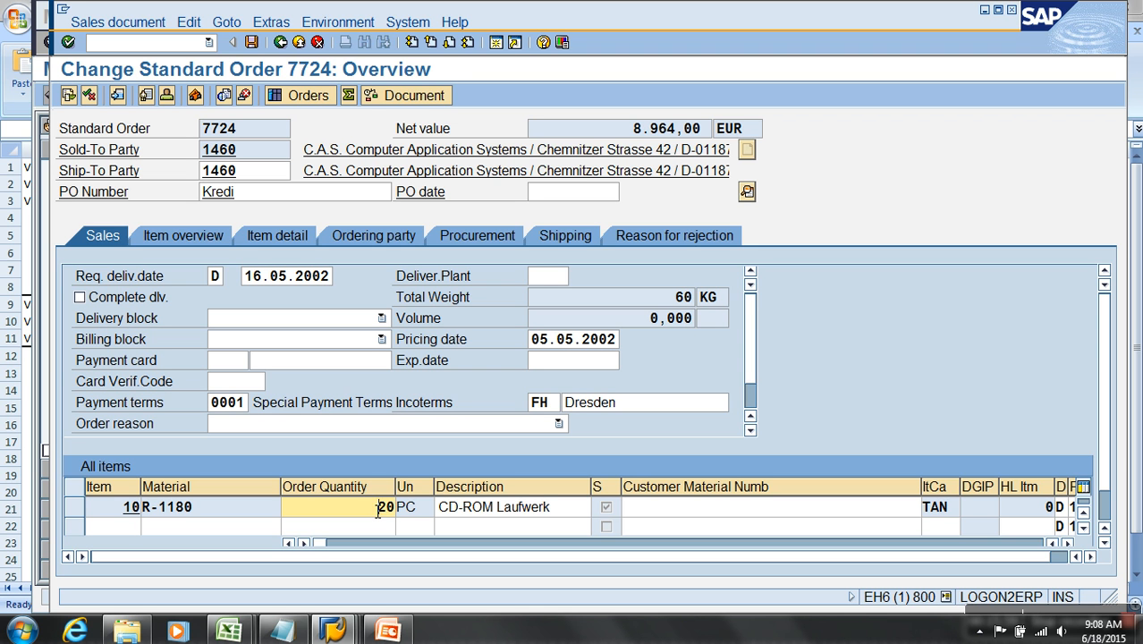
key(Return)
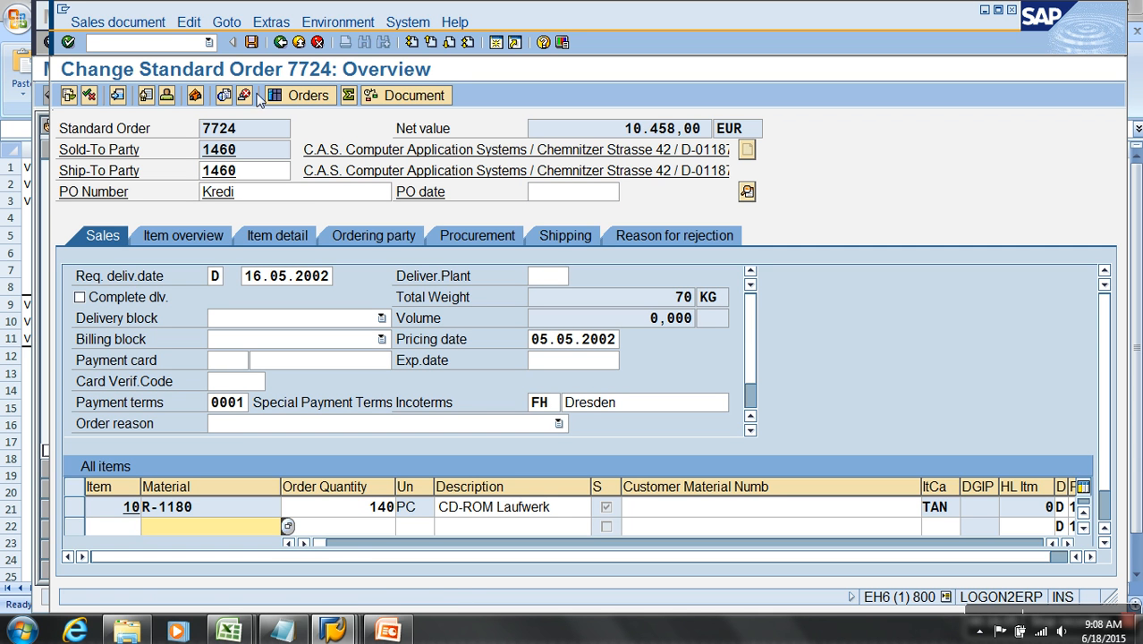
click(251, 42)
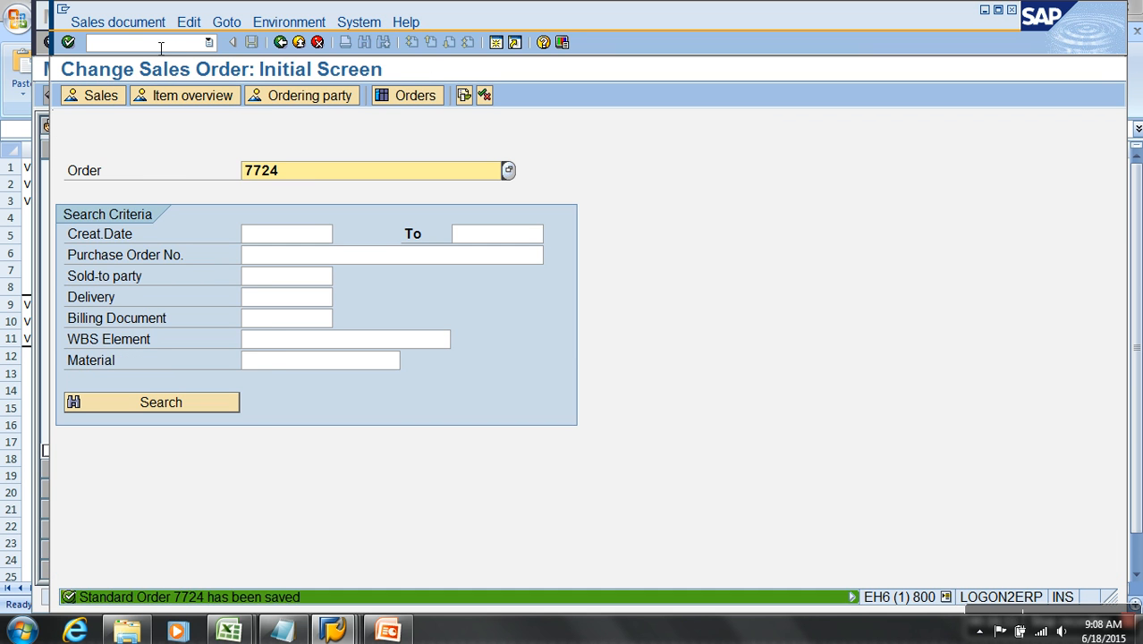
Open the sales order numbered one higher, set the quantity of material L-60C to 220 PC, and save the order
key(BackSpace)
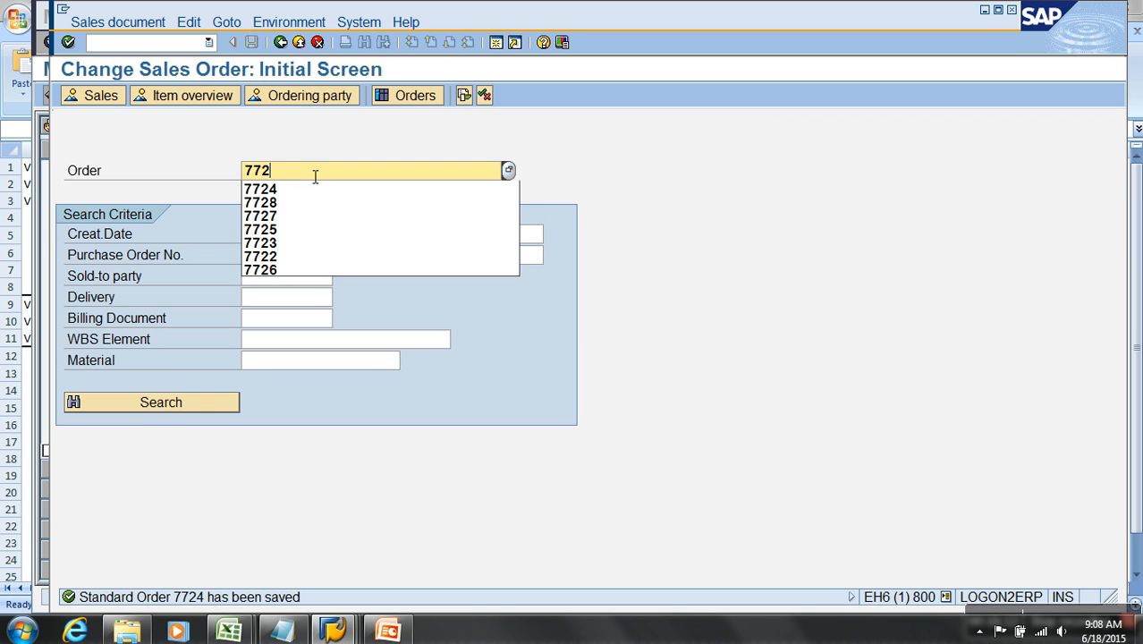
text(5)
key(Return)
key(Return)
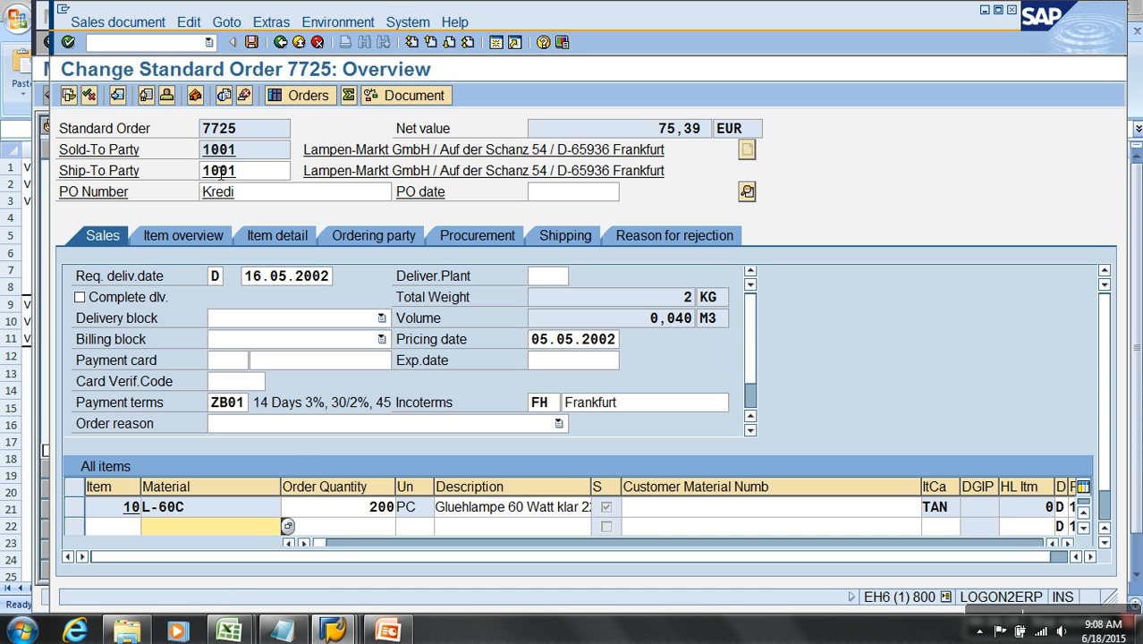
drag(365, 508, 451, 510)
text(220)
key(Return)
key(Return)
click(252, 43)
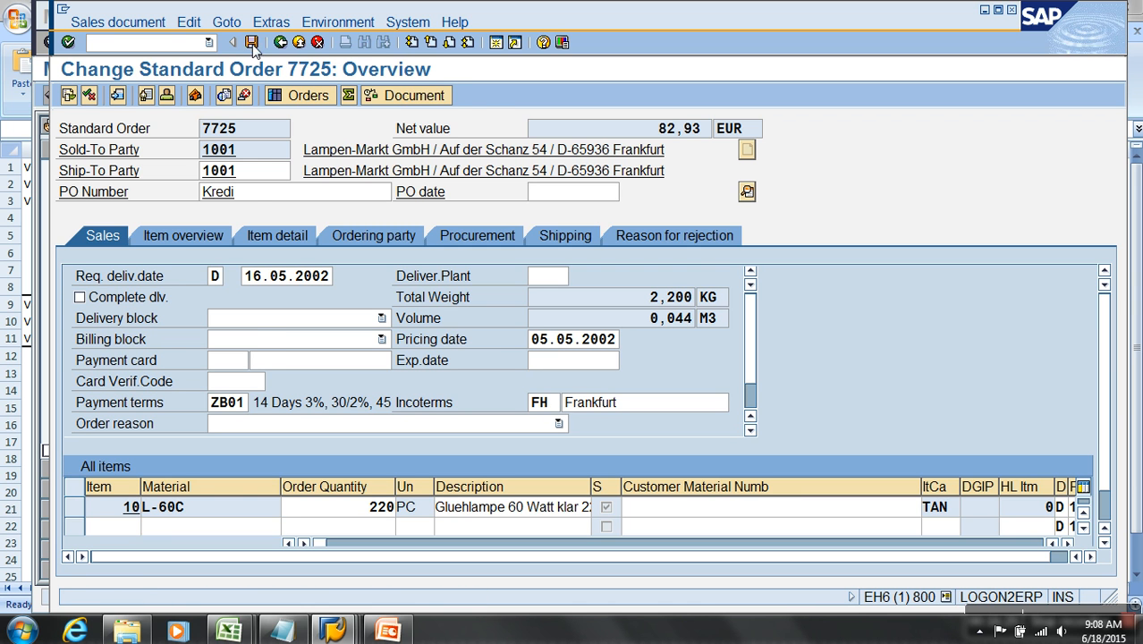
Start transaction VA01 for creating a sales order and enter order type OR
click(149, 41)
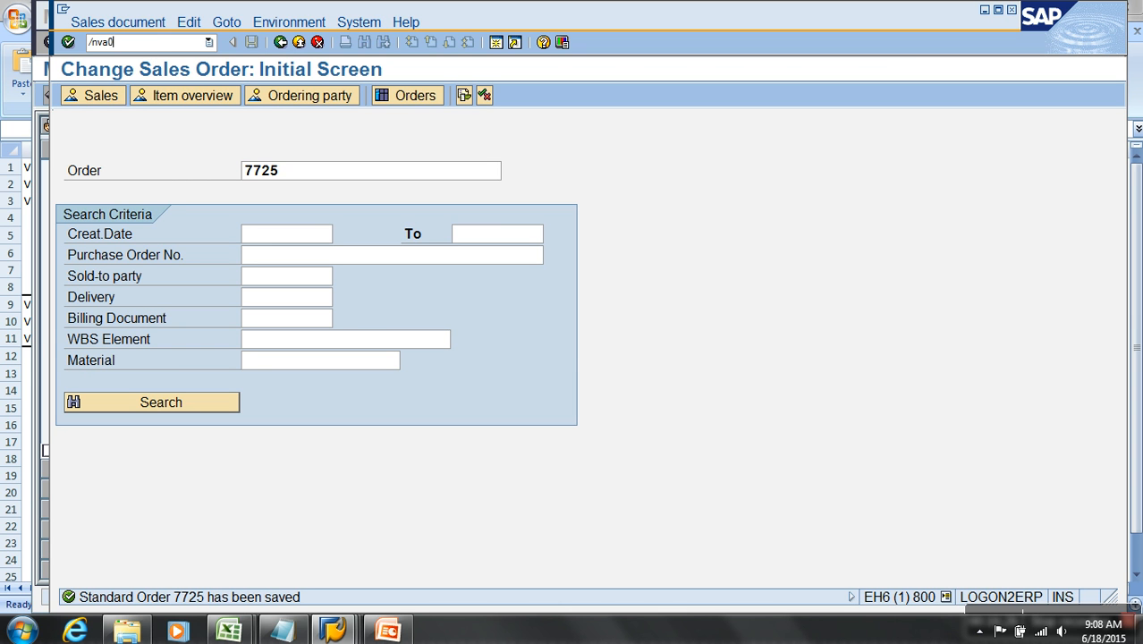
key(Return)
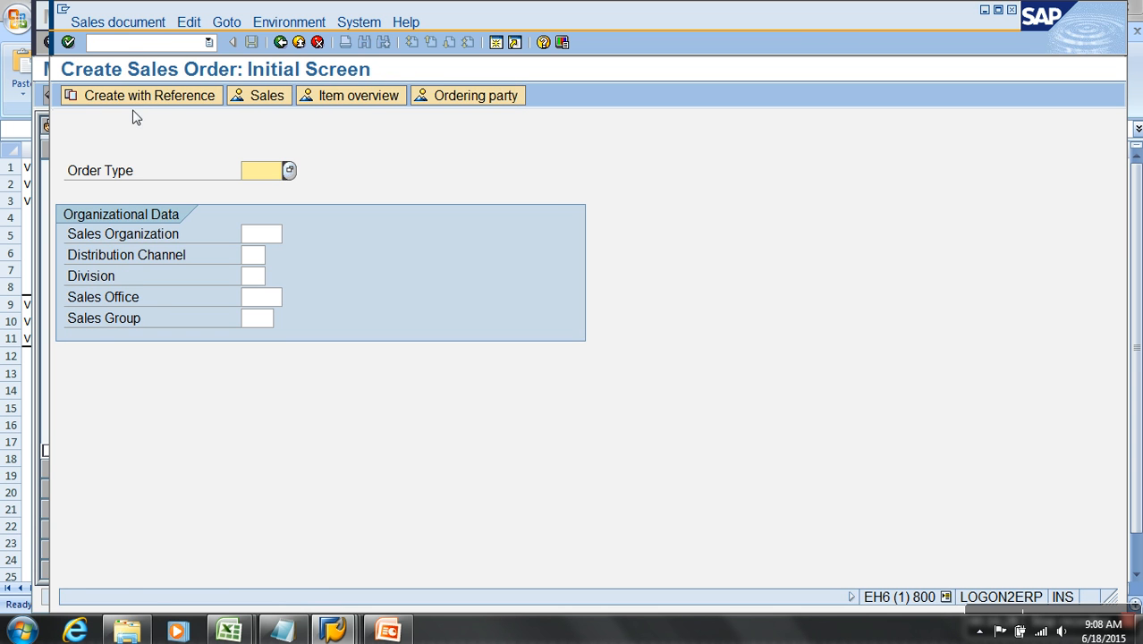
click(165, 105)
click(260, 172)
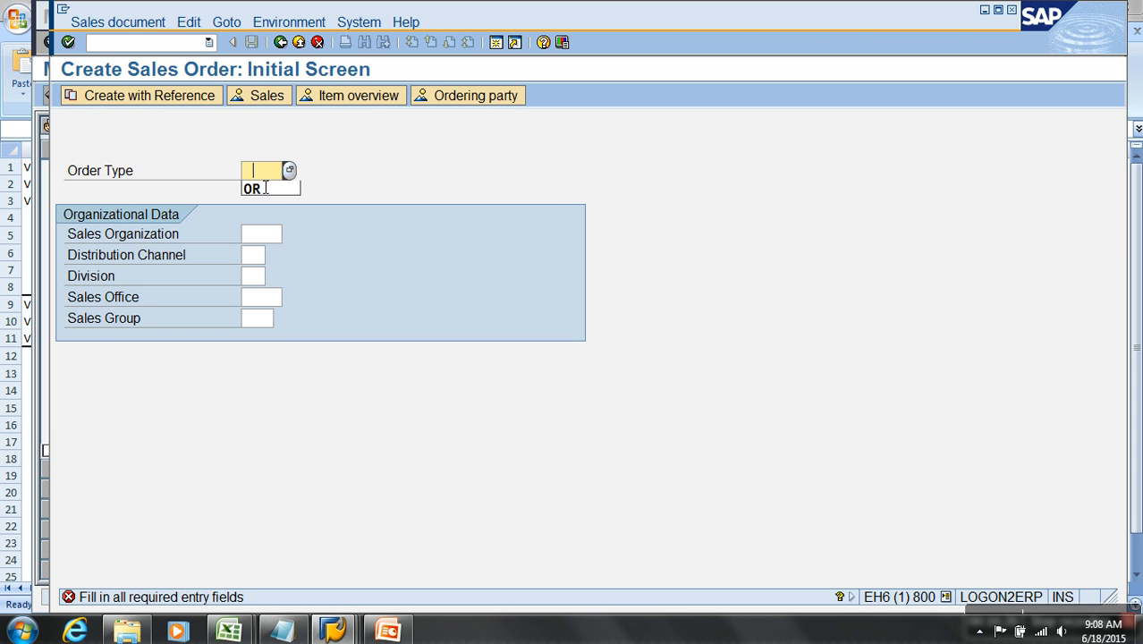
click(261, 189)
Create the standard order with reference to the remembered existing order, copying its data, and save it
click(153, 95)
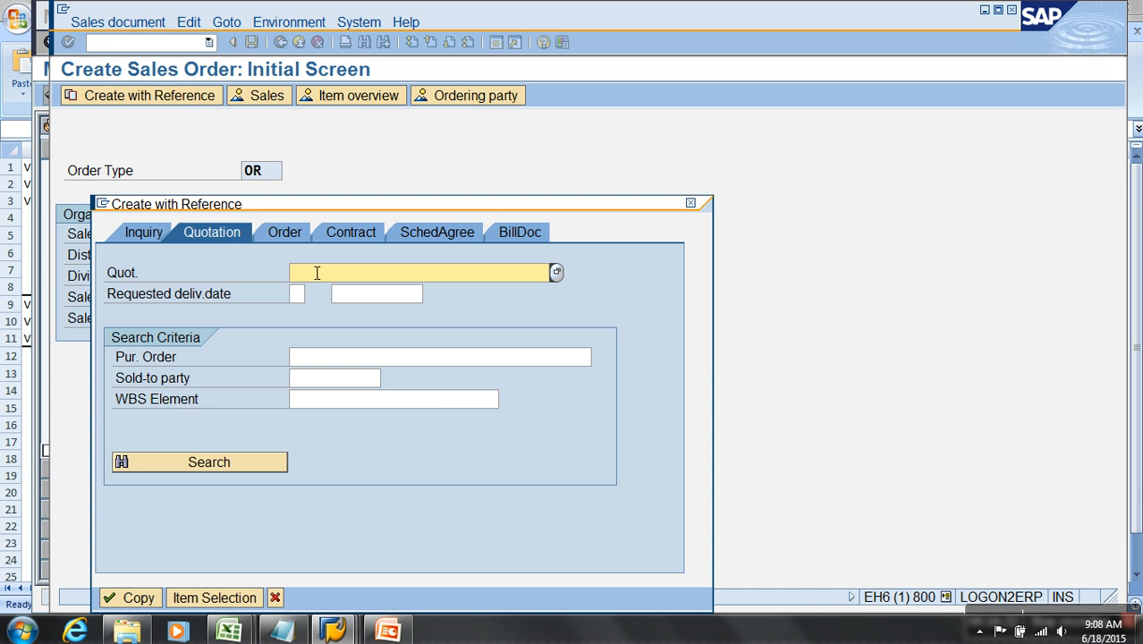
click(290, 241)
click(337, 272)
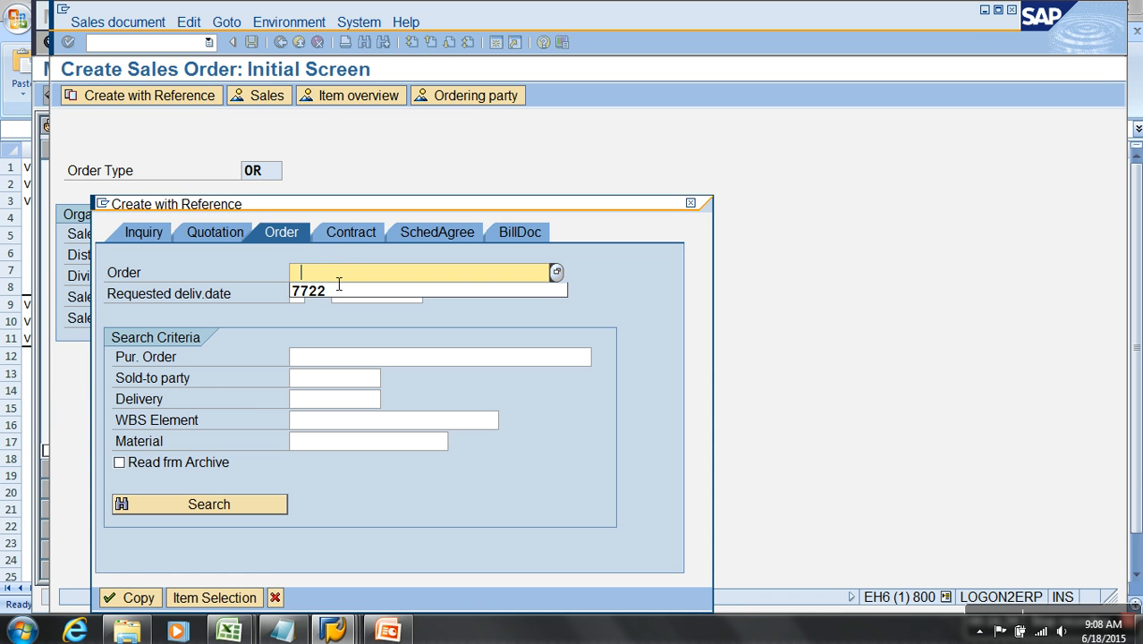
click(326, 290)
click(142, 602)
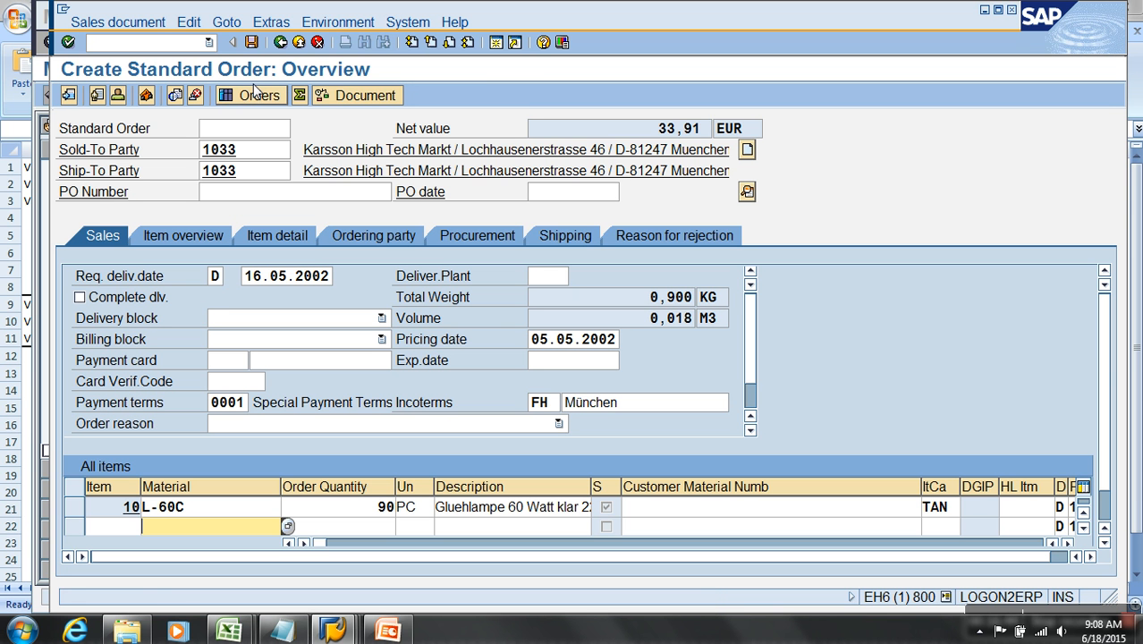
click(251, 42)
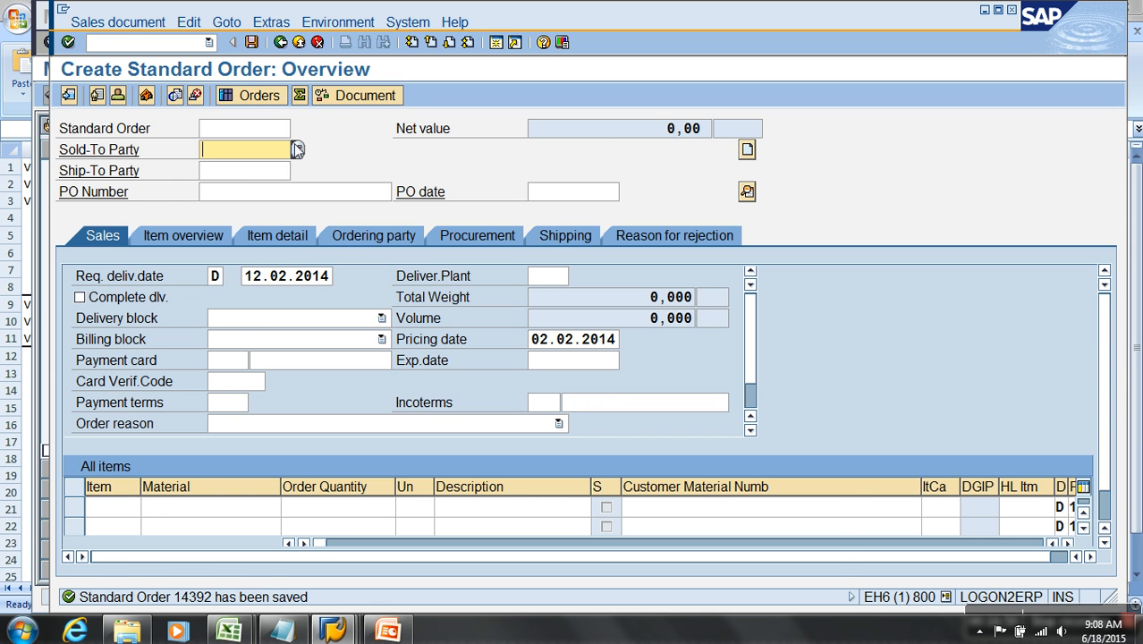
Open the newly created standard order in transaction VA02 and delete the sales document
click(280, 42)
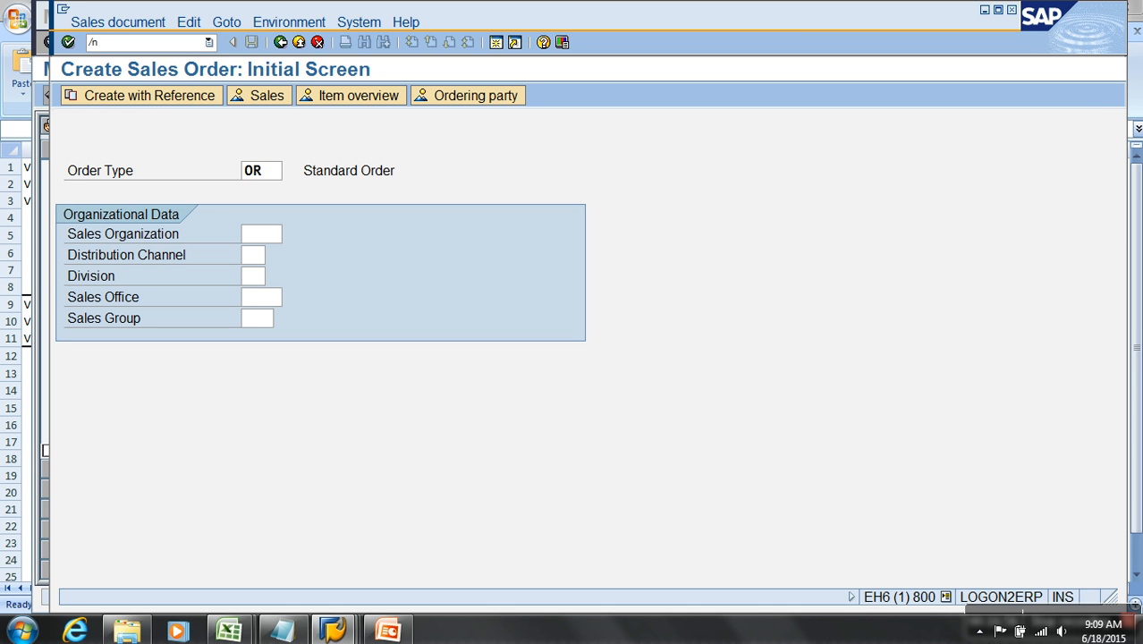
key(Return)
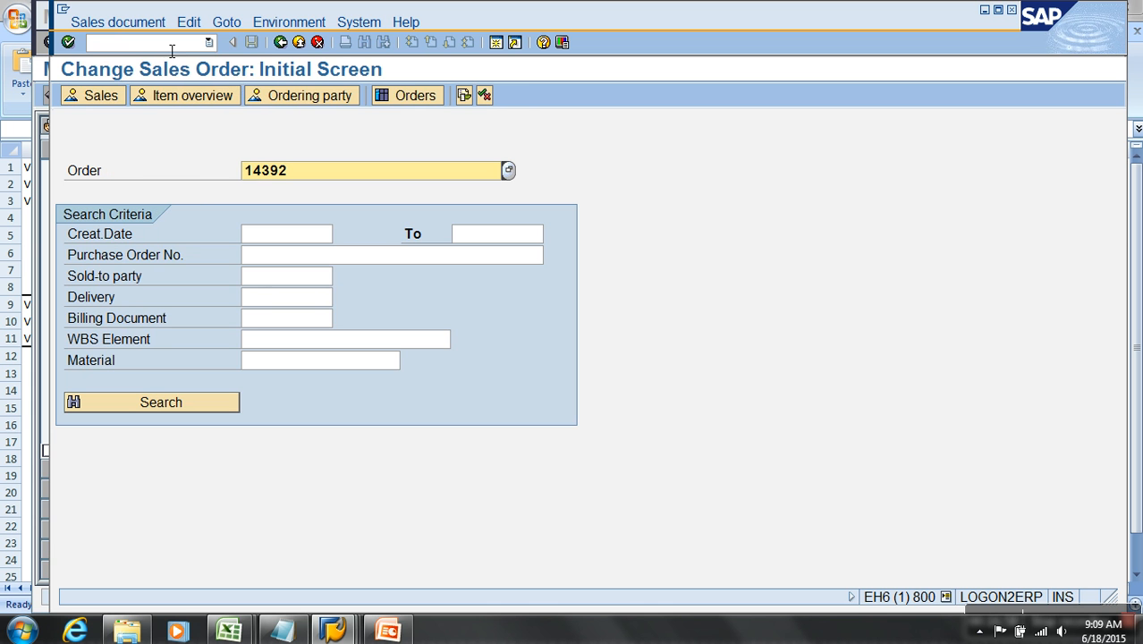
click(103, 23)
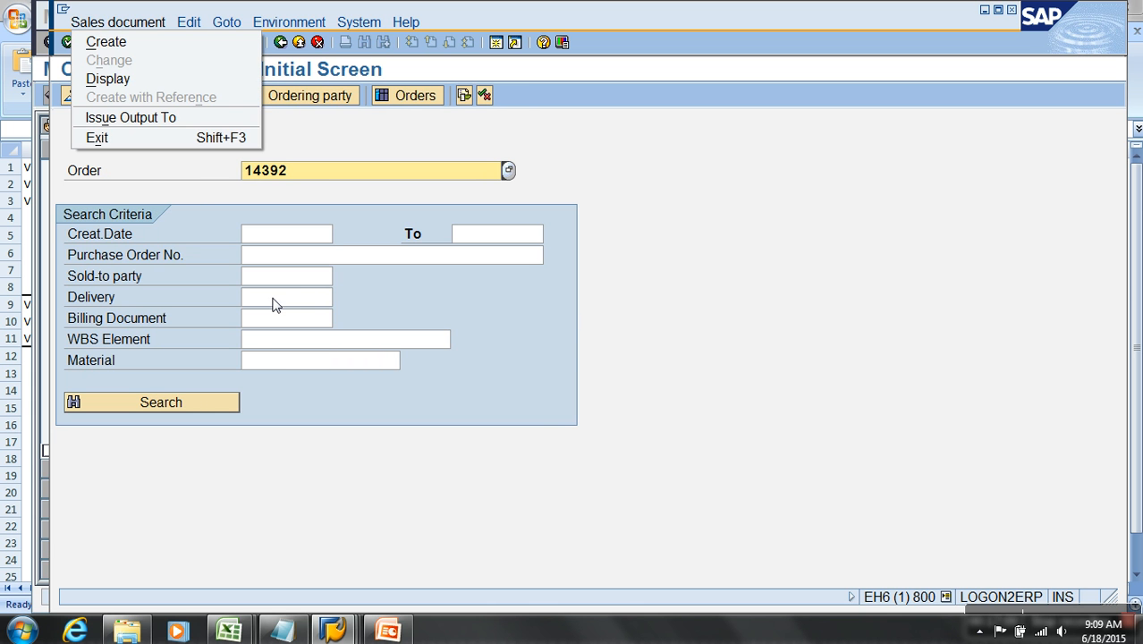
key(Escape)
key(Return)
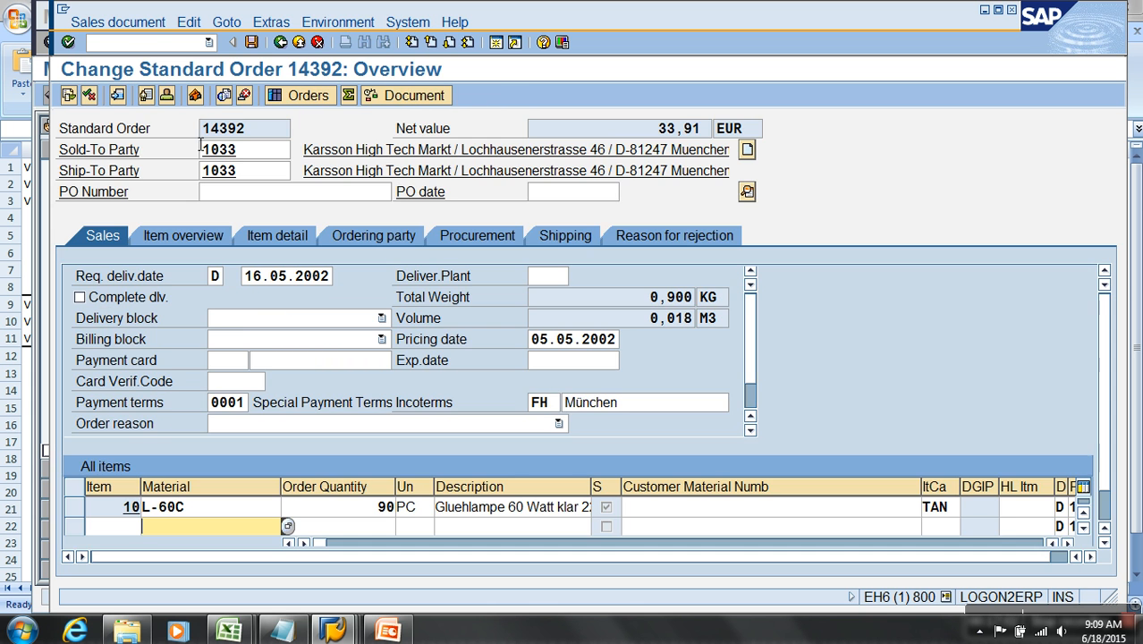
click(116, 23)
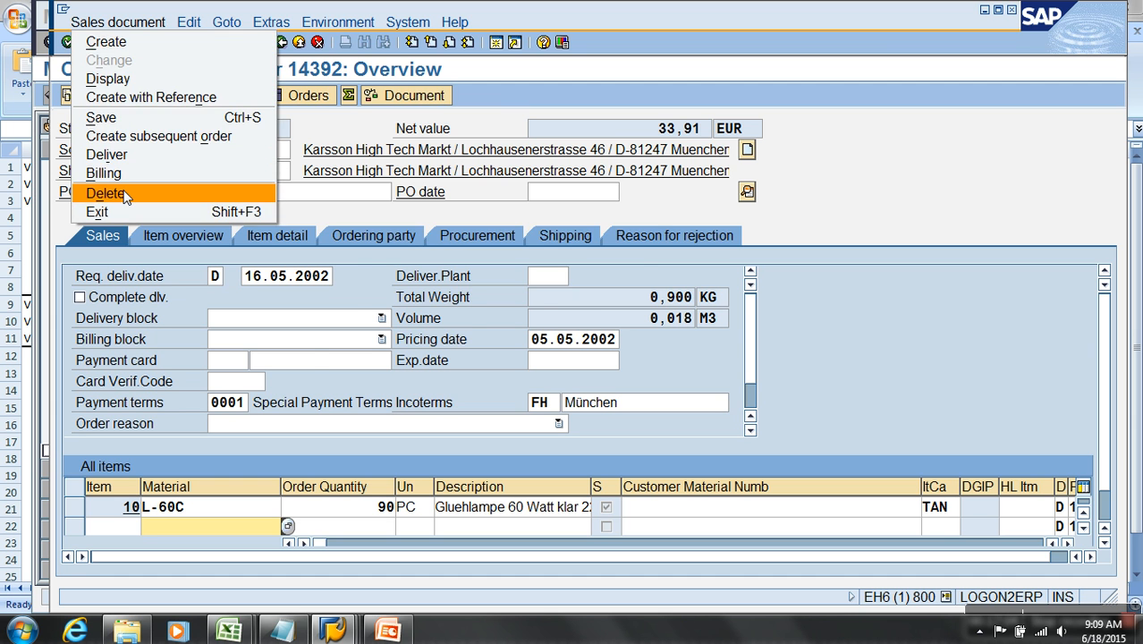
click(124, 196)
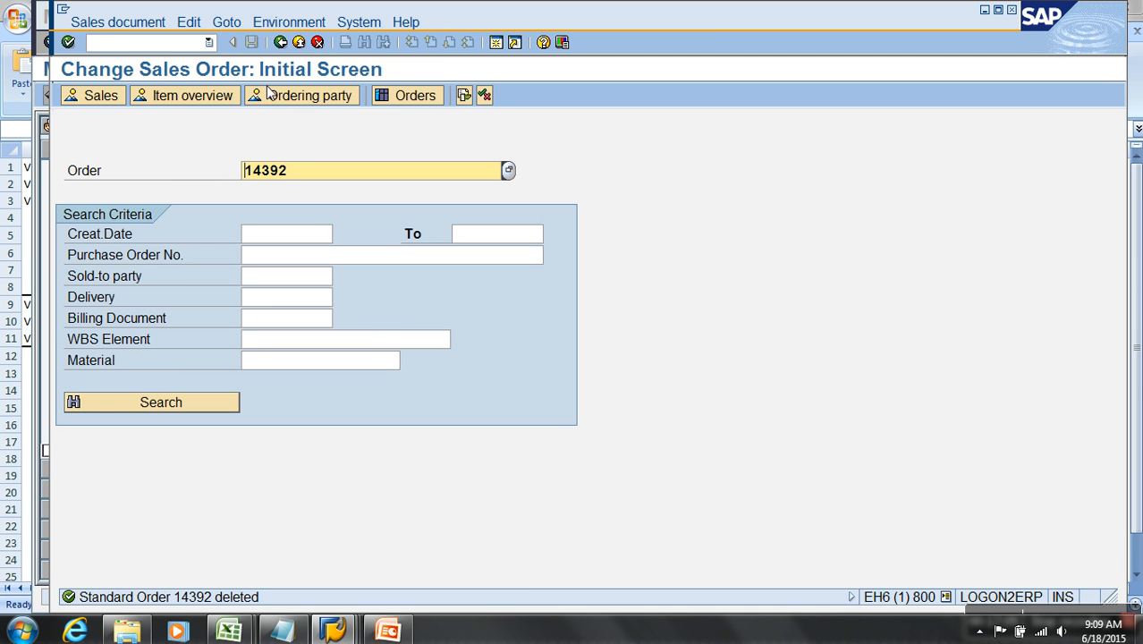
Switch to the Excel worksheet and select the Update Queue SM13 cylinder in the UnSerialized V3 Update diagram
click(179, 46)
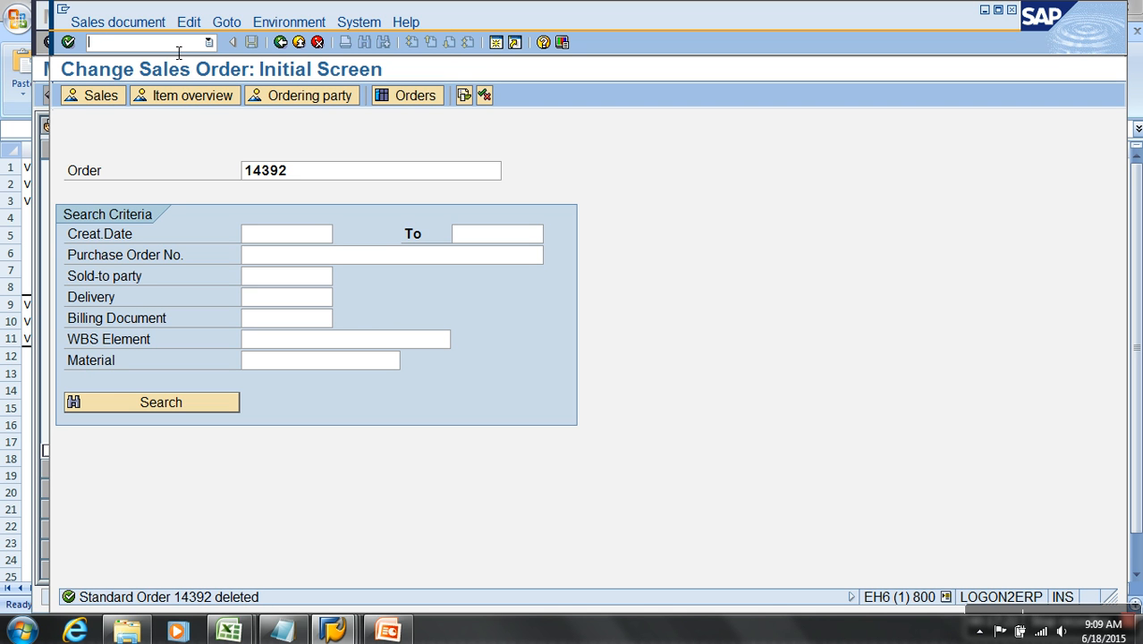
key(alt+Tab)
key(Tab)
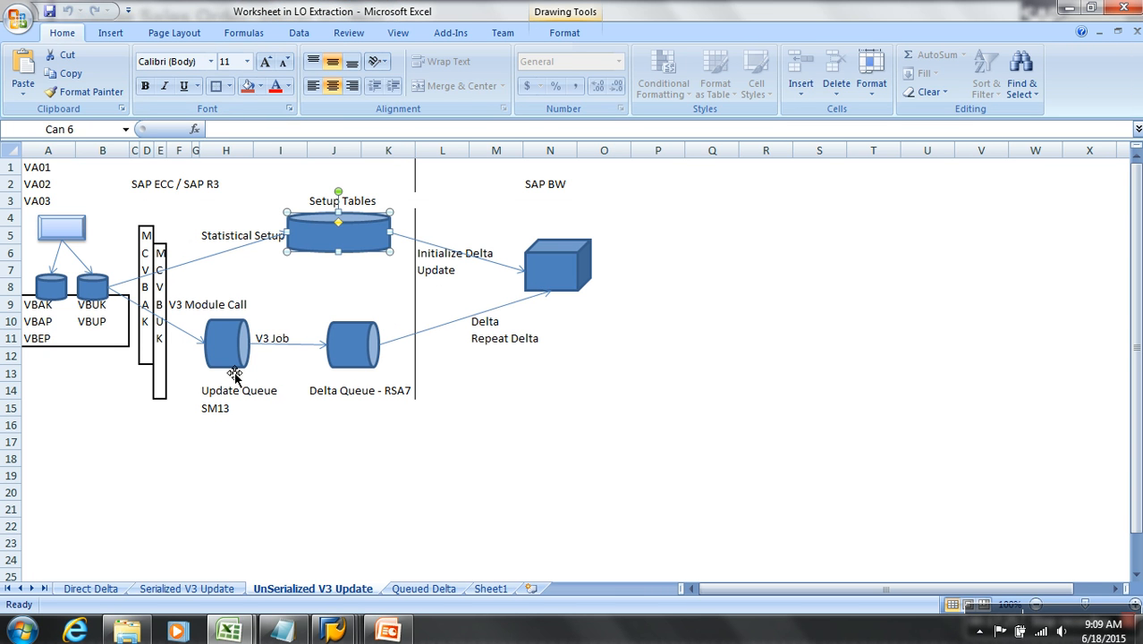
click(229, 362)
mouse_move(281, 632)
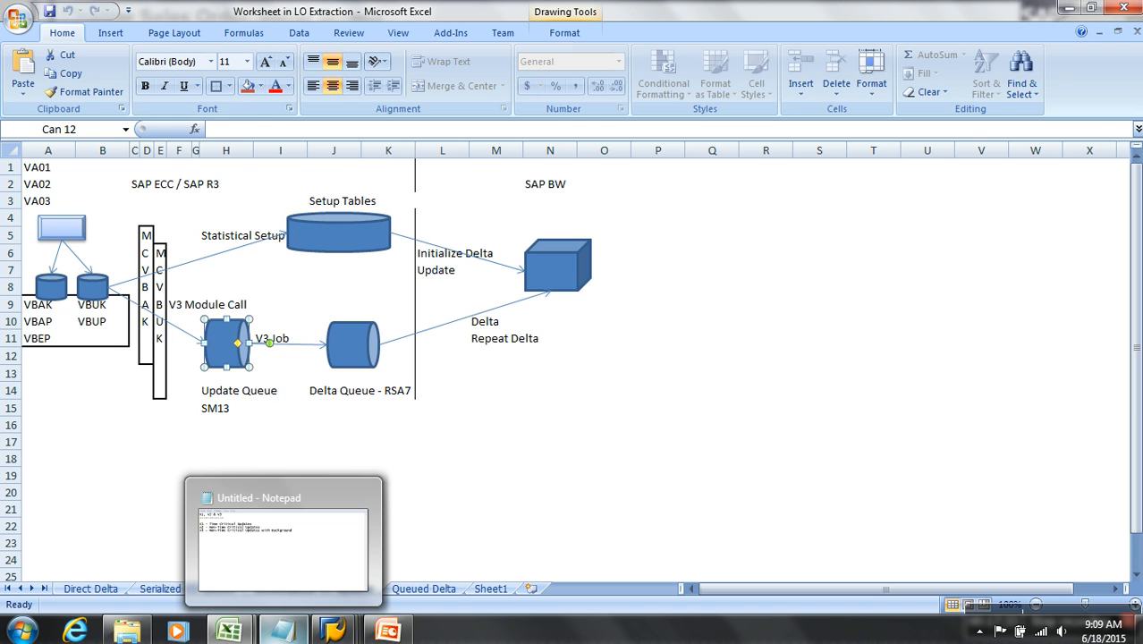
Return to the SAP session, start transaction SM13, and list update requests of all statuses and users from 02.02.2014
click(333, 631)
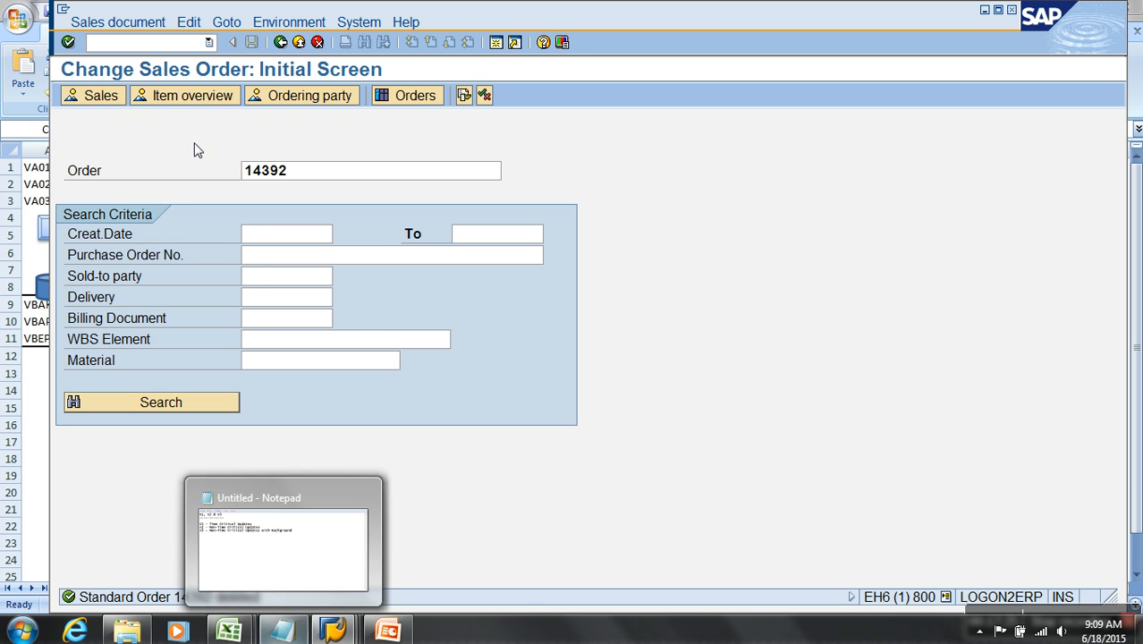
text(/nsm13)
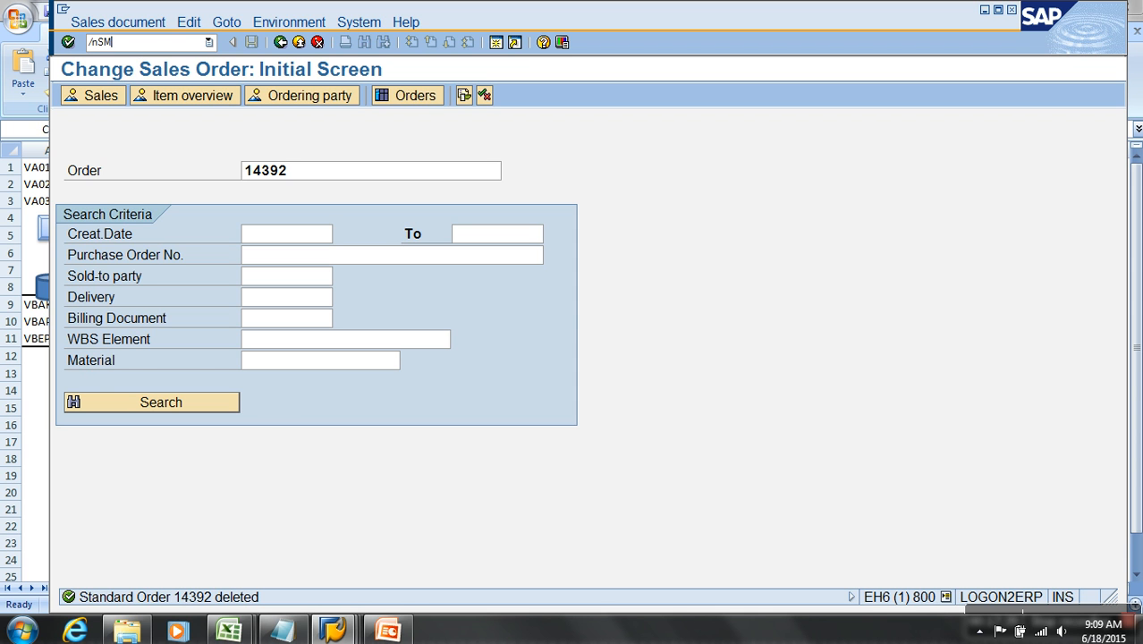
key(Return)
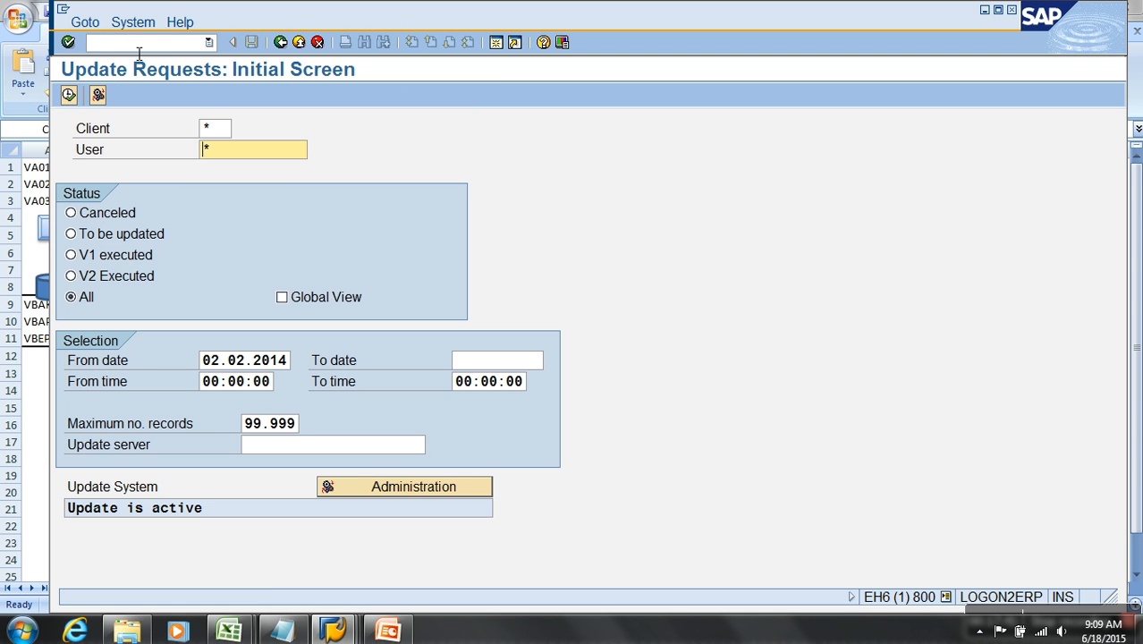
click(68, 96)
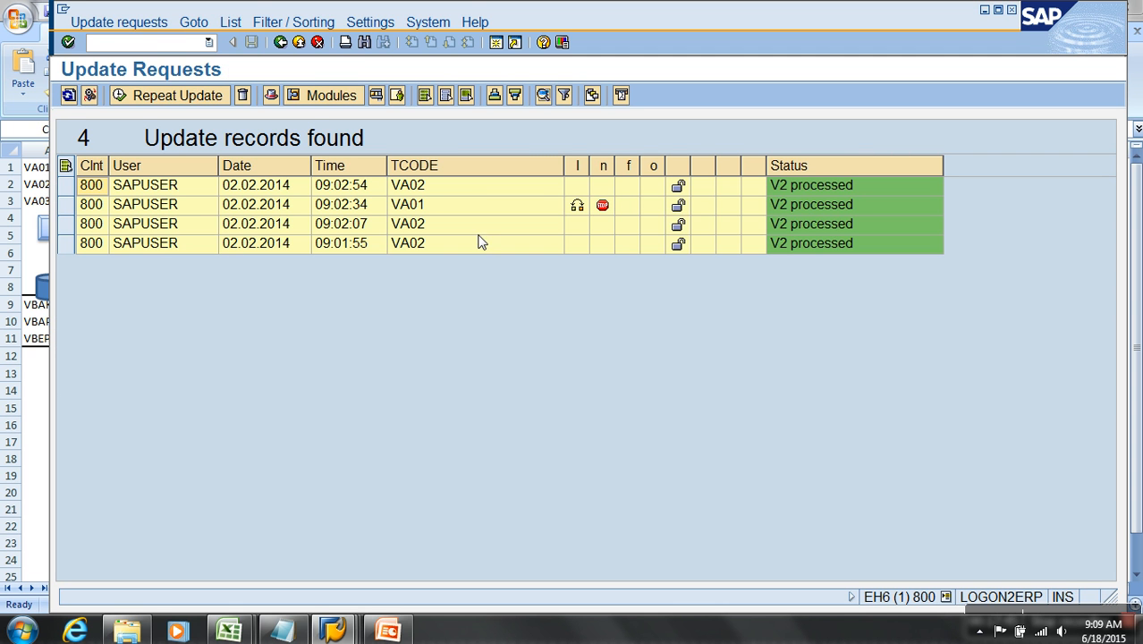
mouse_move(603, 209)
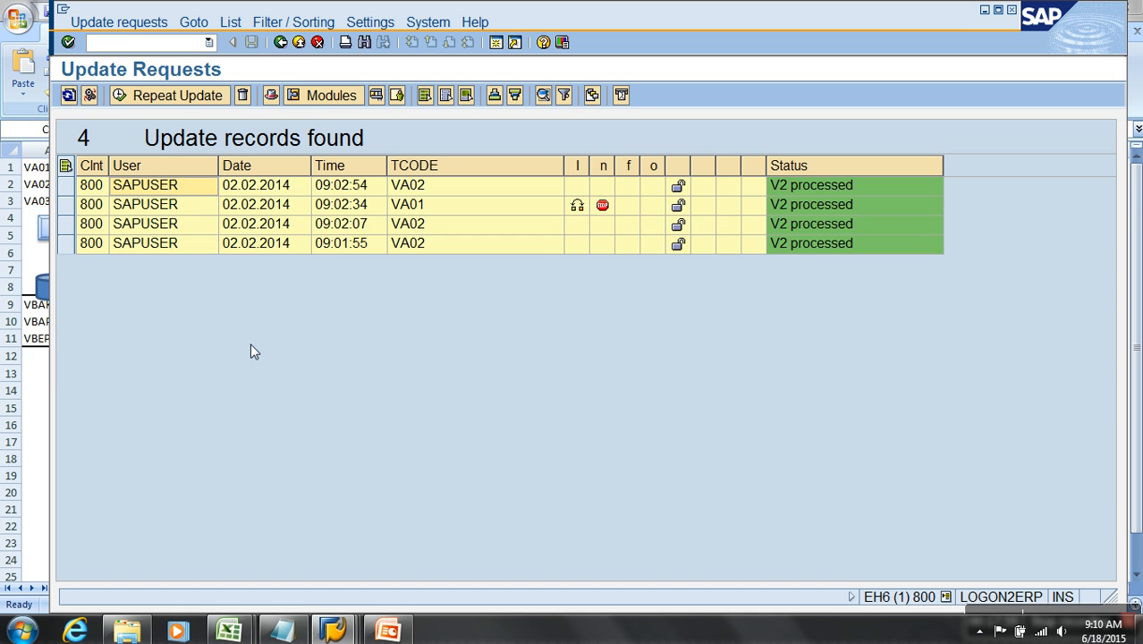
Open the modules of the VA02 update request from 09:01:55 and check the status details of MCEX_UPDATE_11
double_click(151, 249)
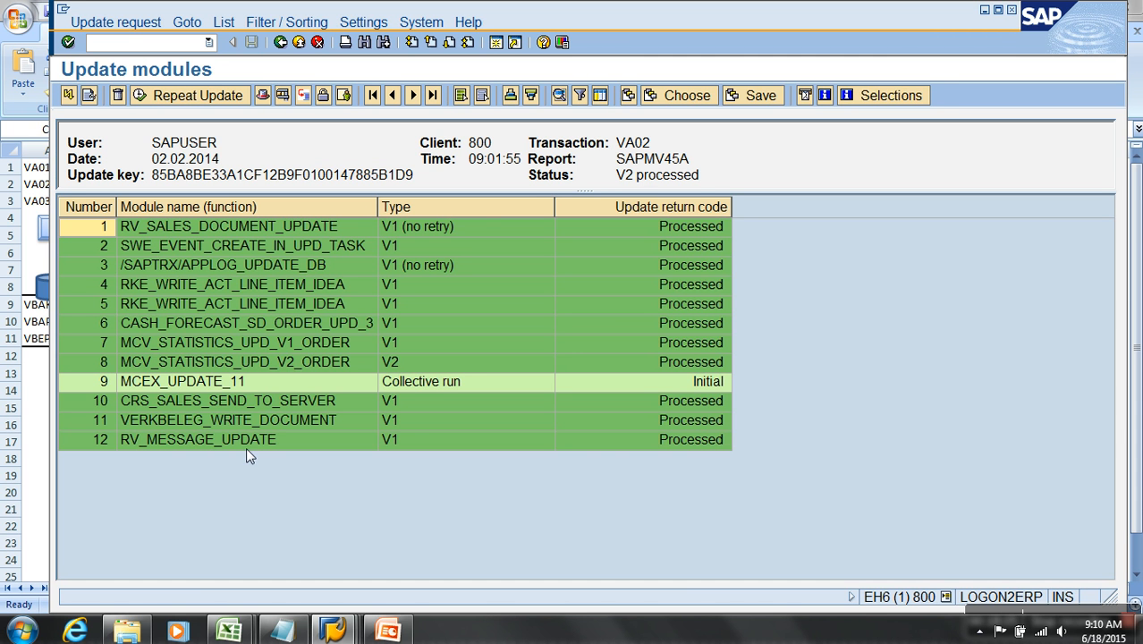
click(166, 379)
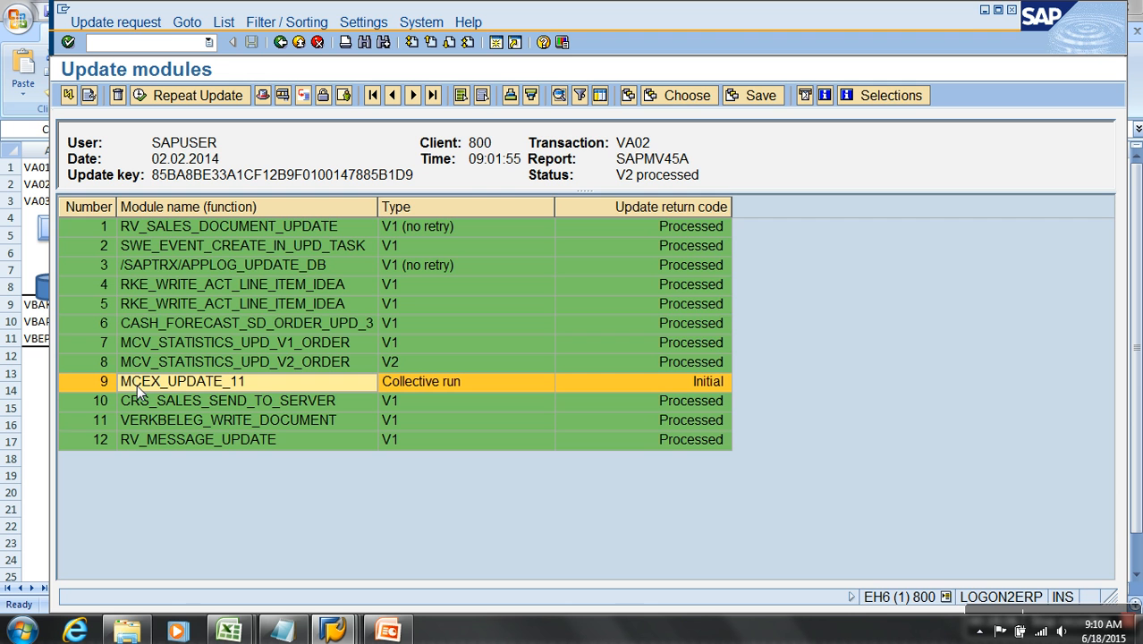
double_click(217, 383)
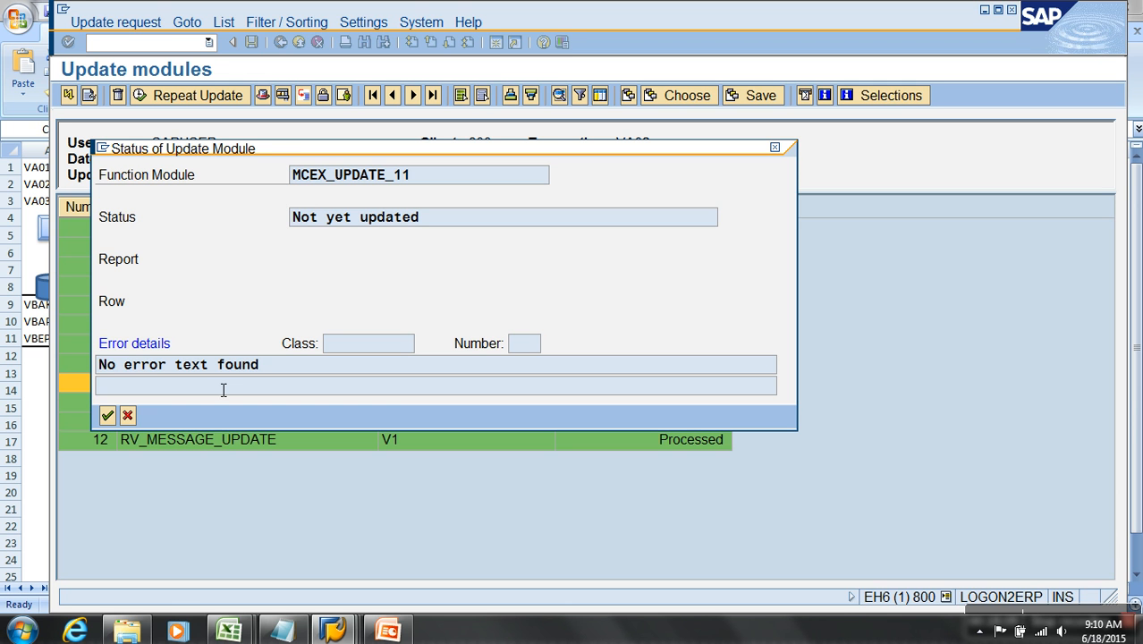
click(128, 417)
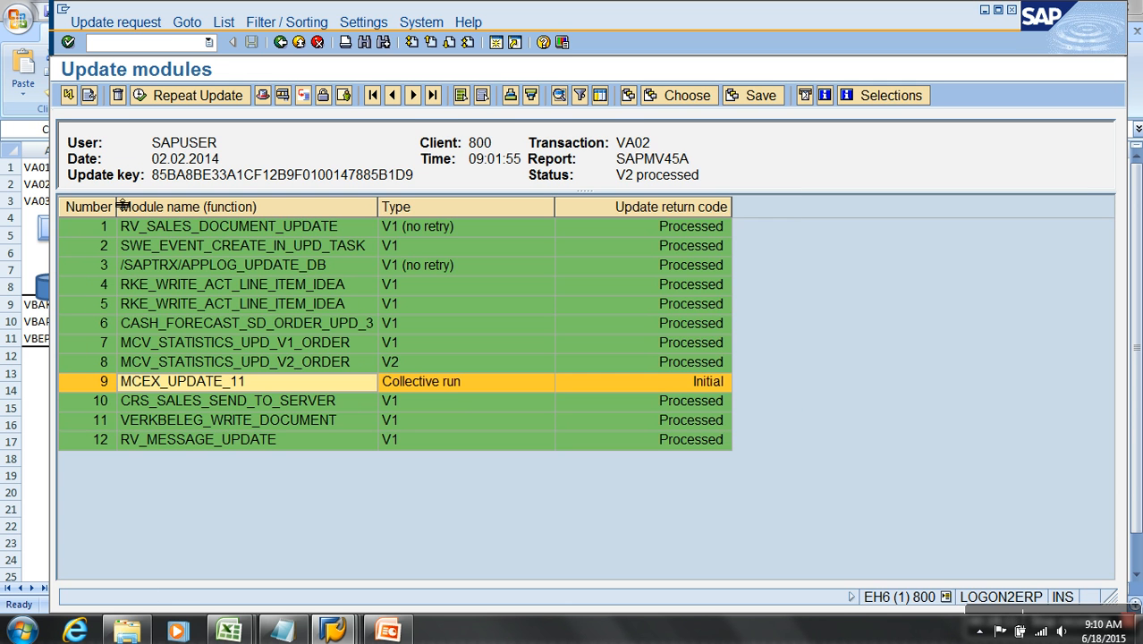
Display the update data of MCEX_UPDATE_11, examine the MC11VA0HDR_TAB entries including NETWR, and return to the update request list
click(90, 96)
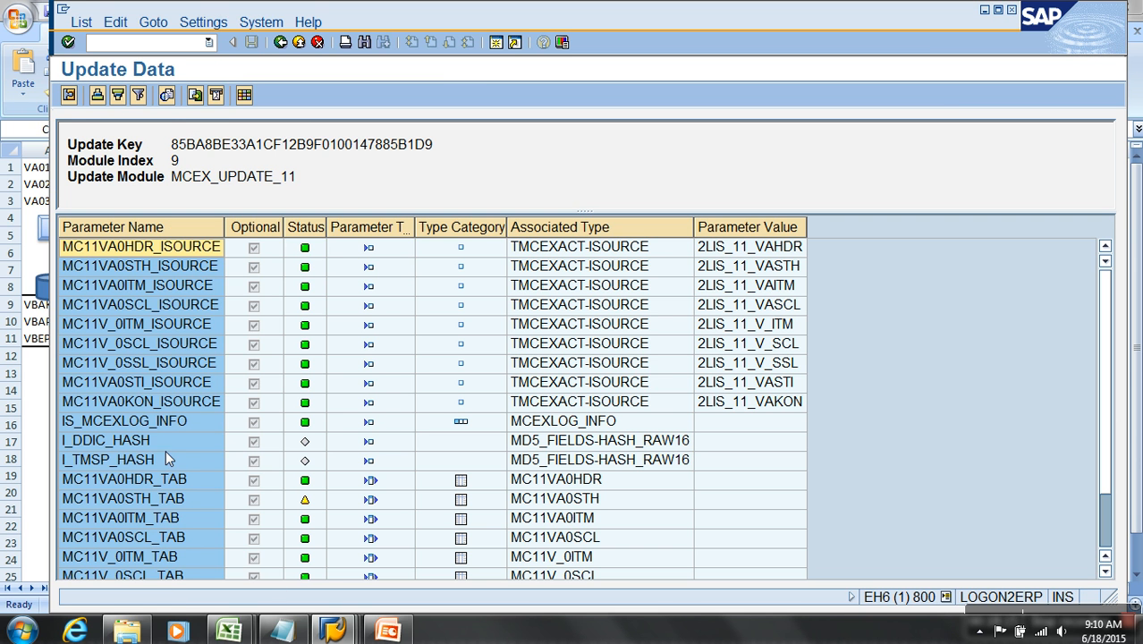
click(99, 482)
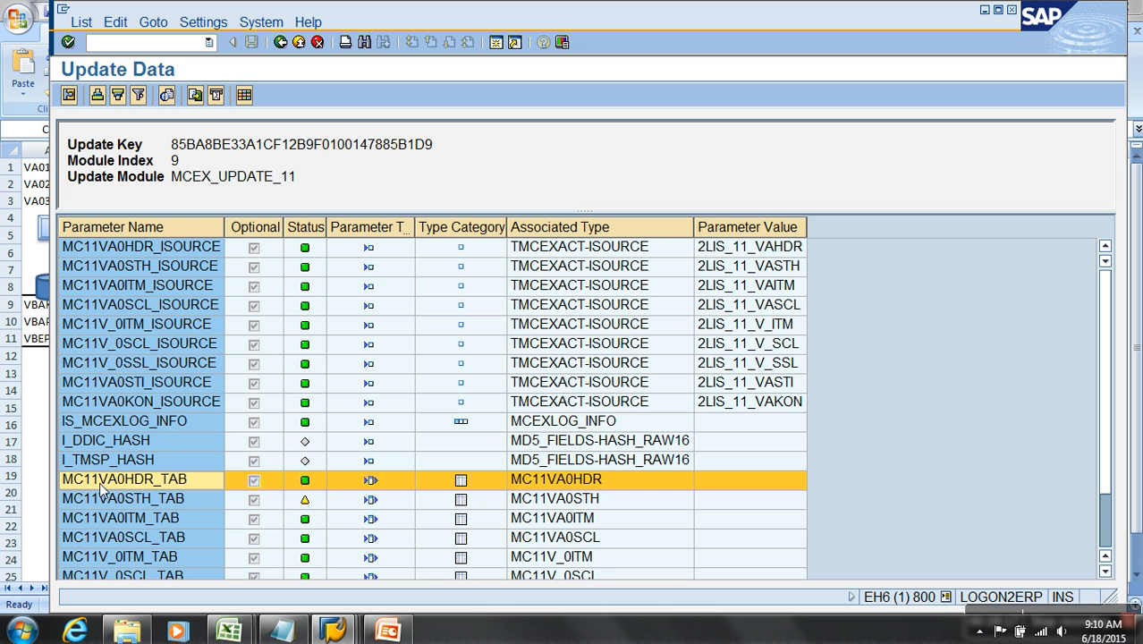
scroll(129, 492, down, 2)
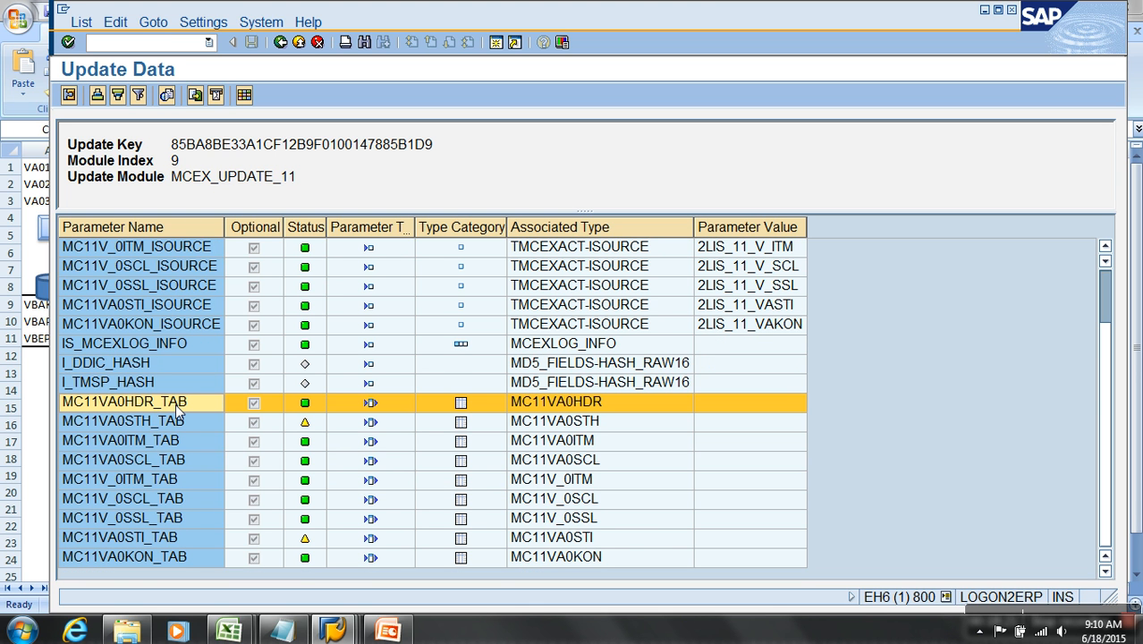
double_click(175, 403)
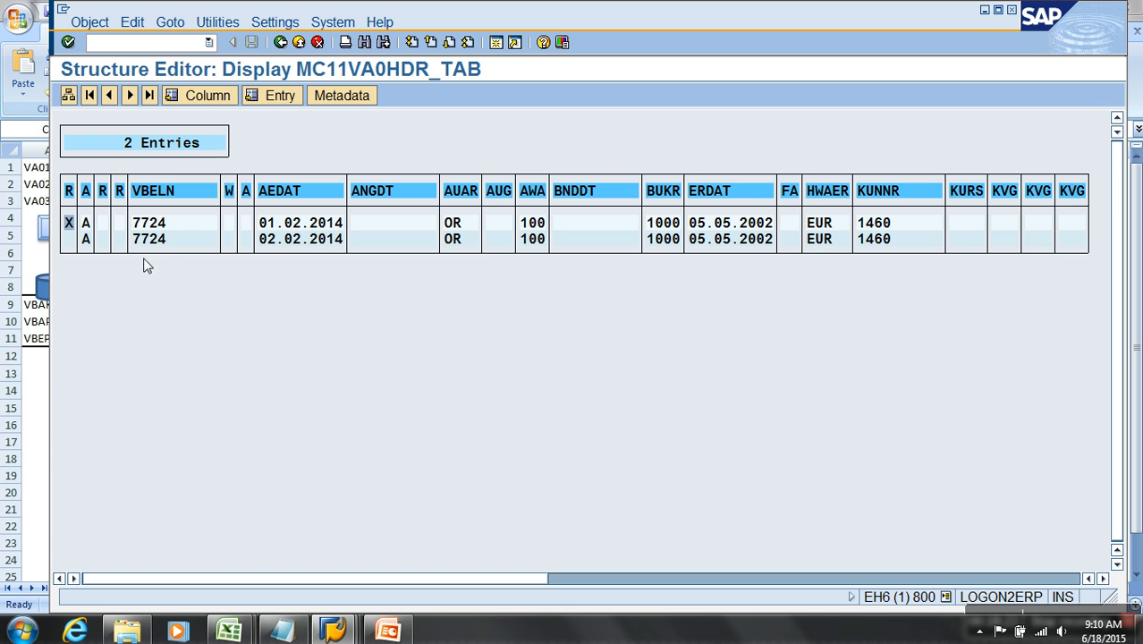
click(742, 582)
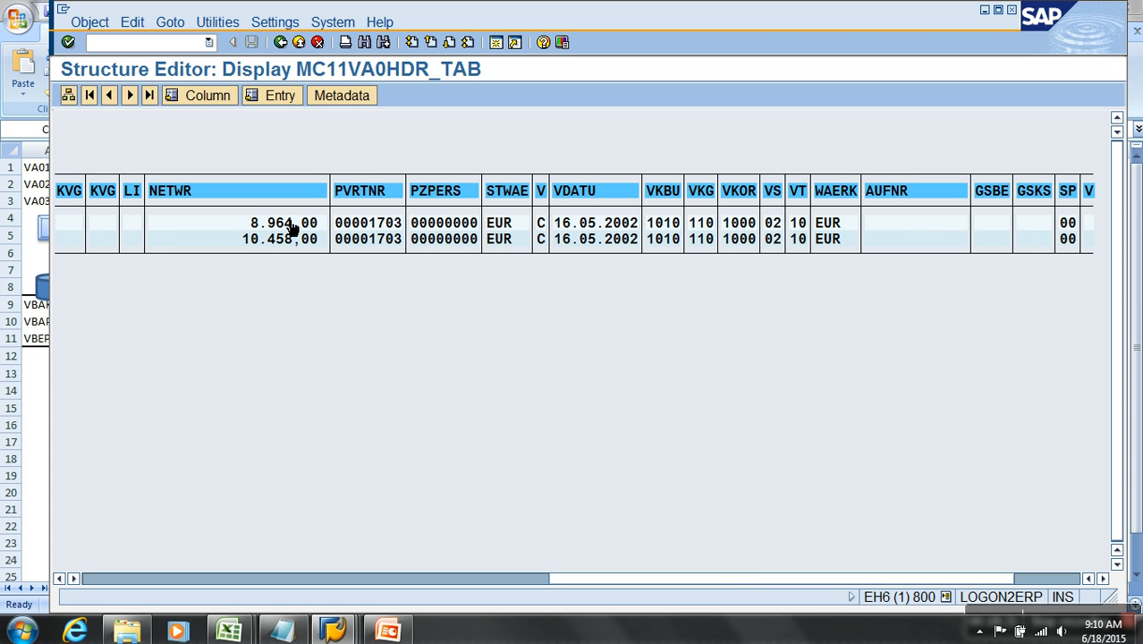
click(280, 42)
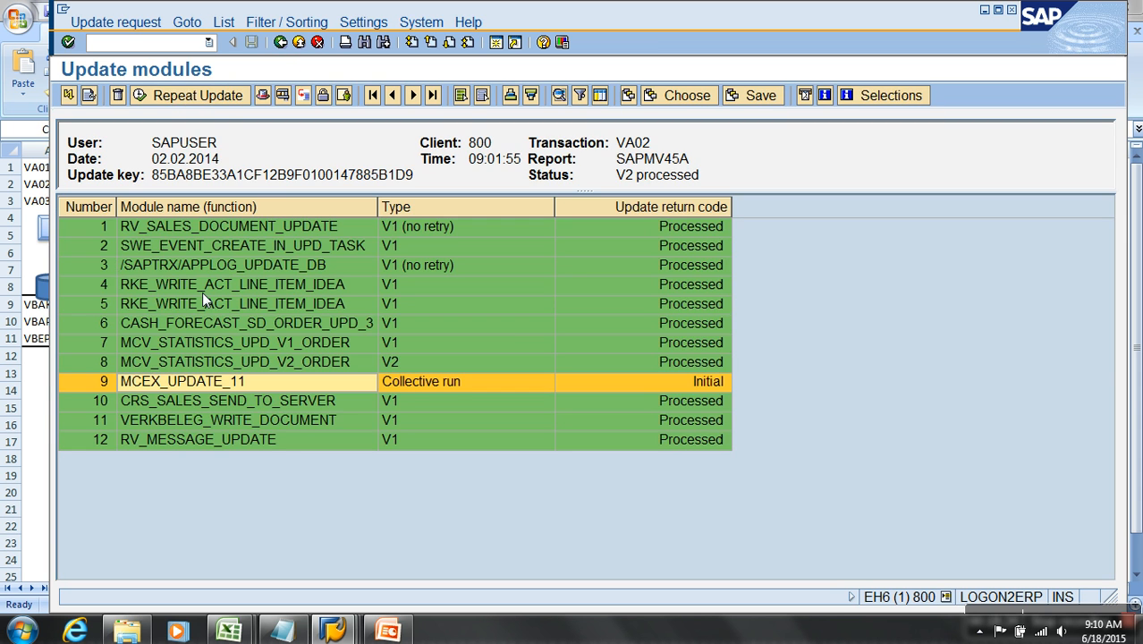
click(281, 43)
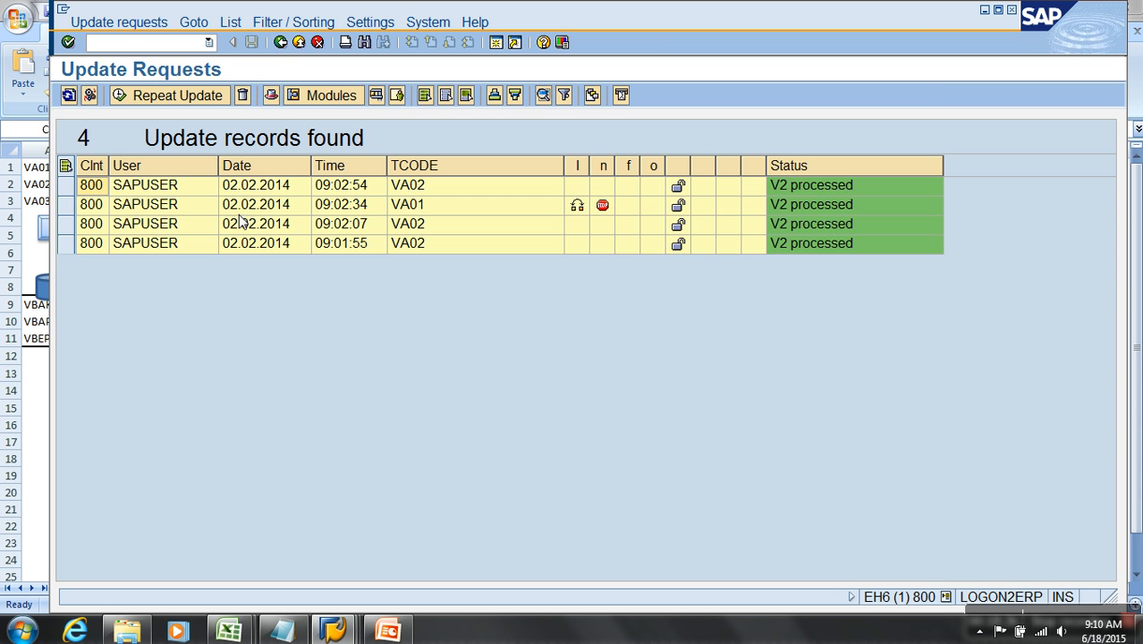
Examine the MC11VA0HDR_TAB entries and NETWR values in MCEX_UPDATE_11 of the 09:02:07 VA02 request, and return to the request list
double_click(186, 224)
click(211, 385)
double_click(211, 383)
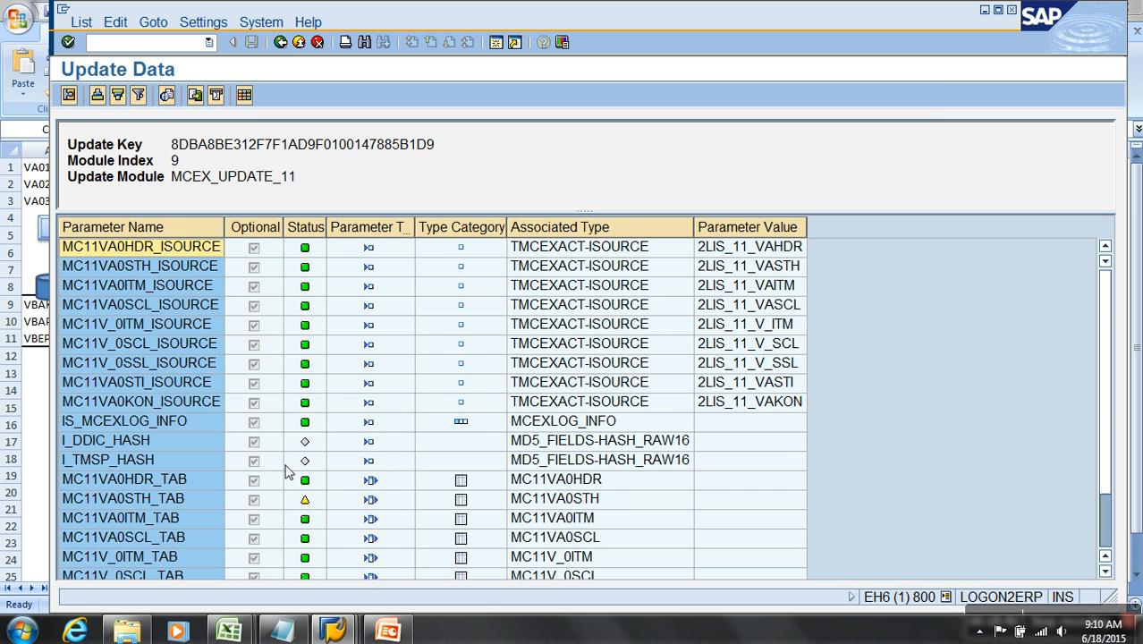
double_click(174, 480)
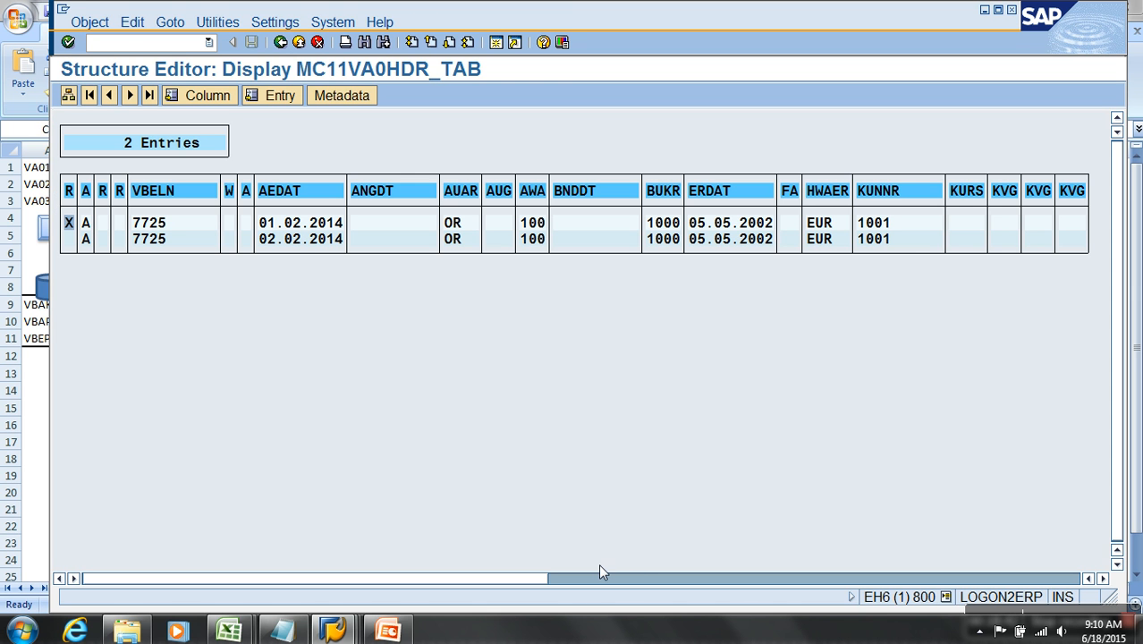
click(626, 578)
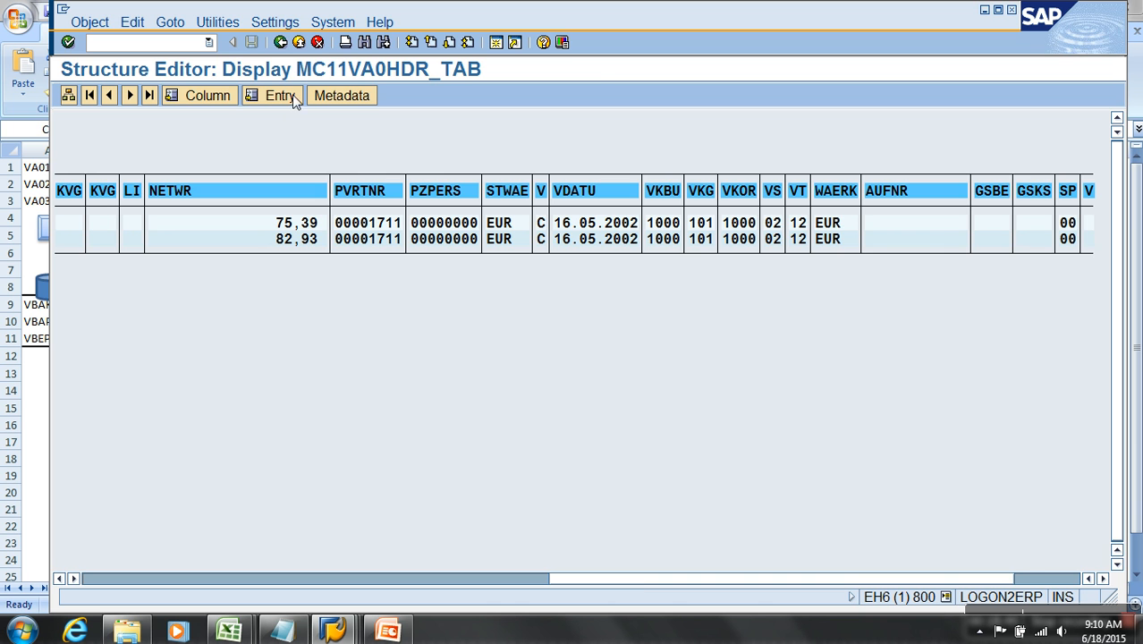
click(283, 44)
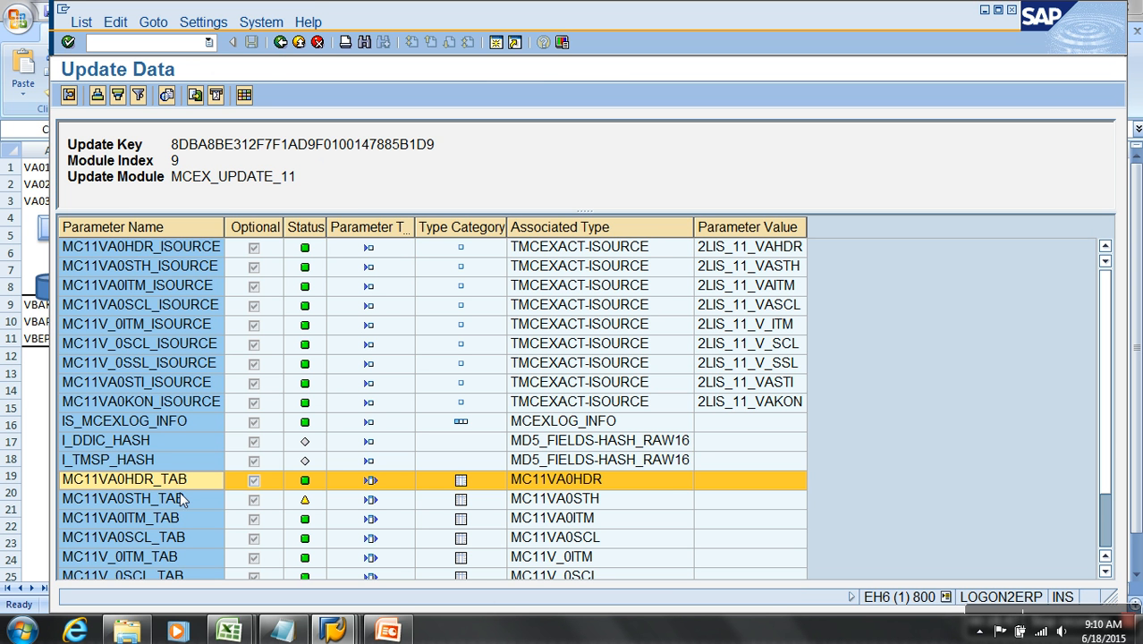
click(281, 42)
click(280, 42)
Examine the MC11VA0HDR_TAB entry in MCEX_UPDATE_11 of the VA01 update request, and return to the request list
double_click(163, 207)
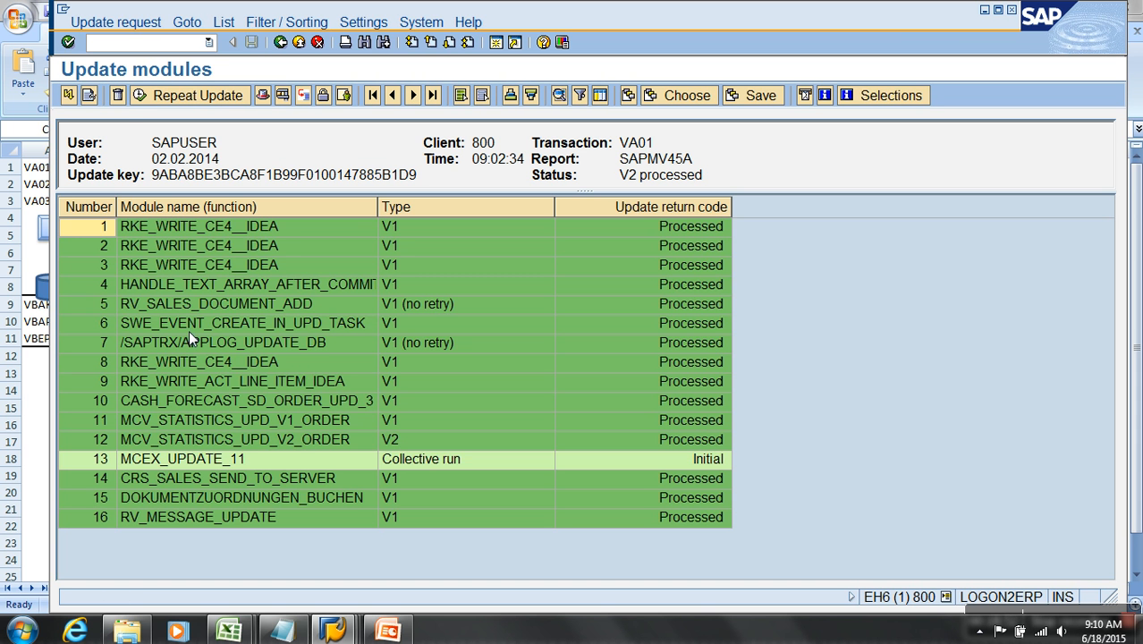
click(214, 458)
click(118, 95)
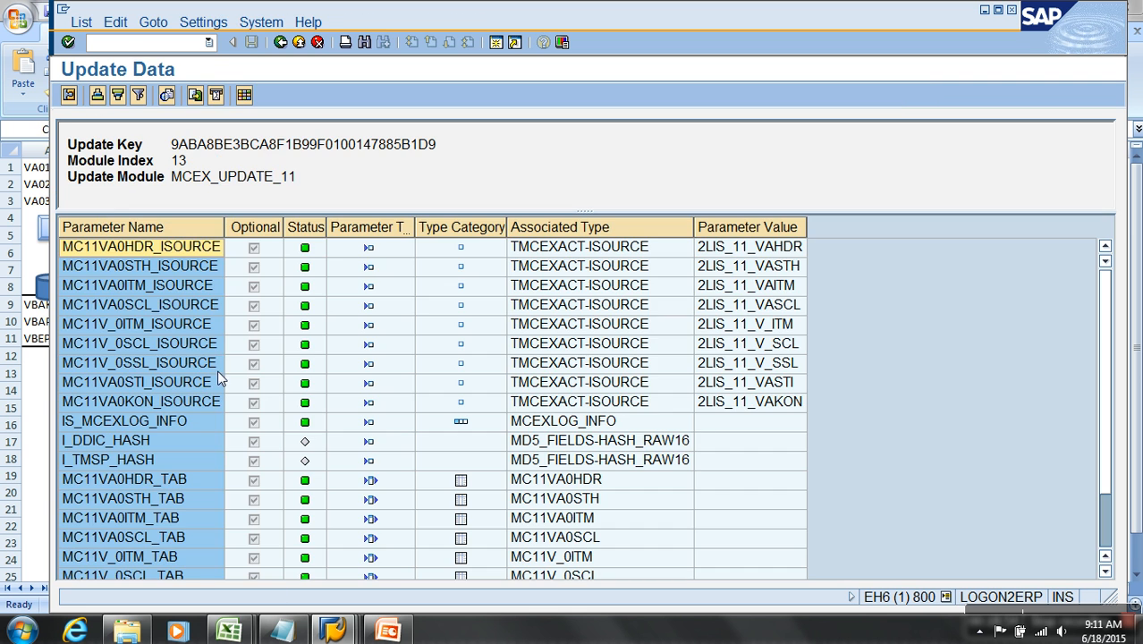
double_click(176, 480)
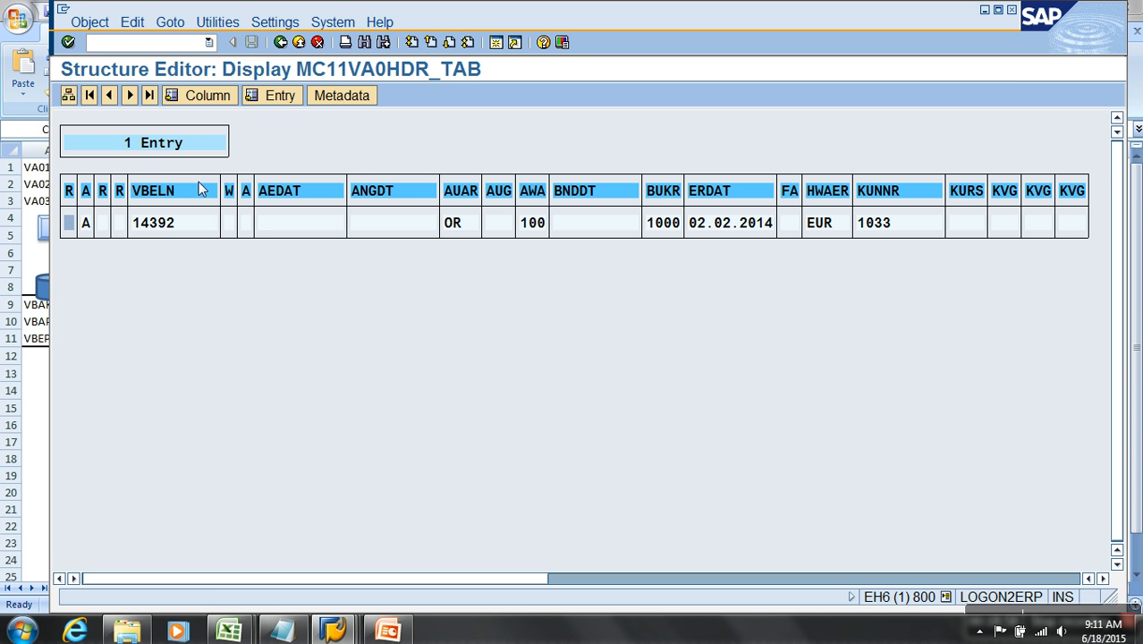
click(280, 42)
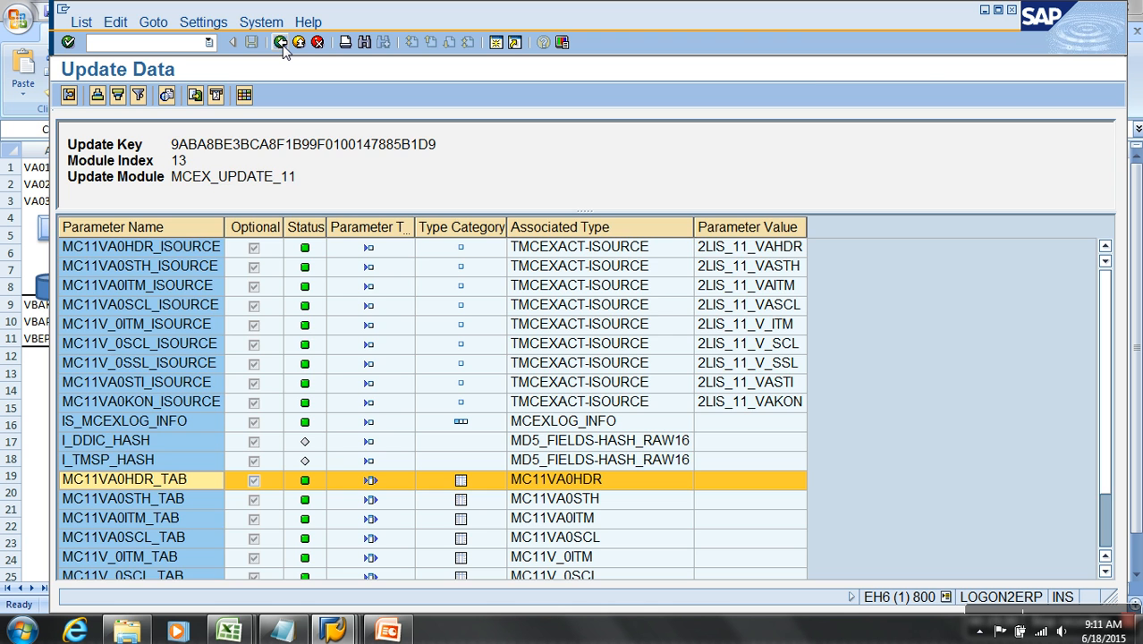
click(280, 42)
click(280, 42)
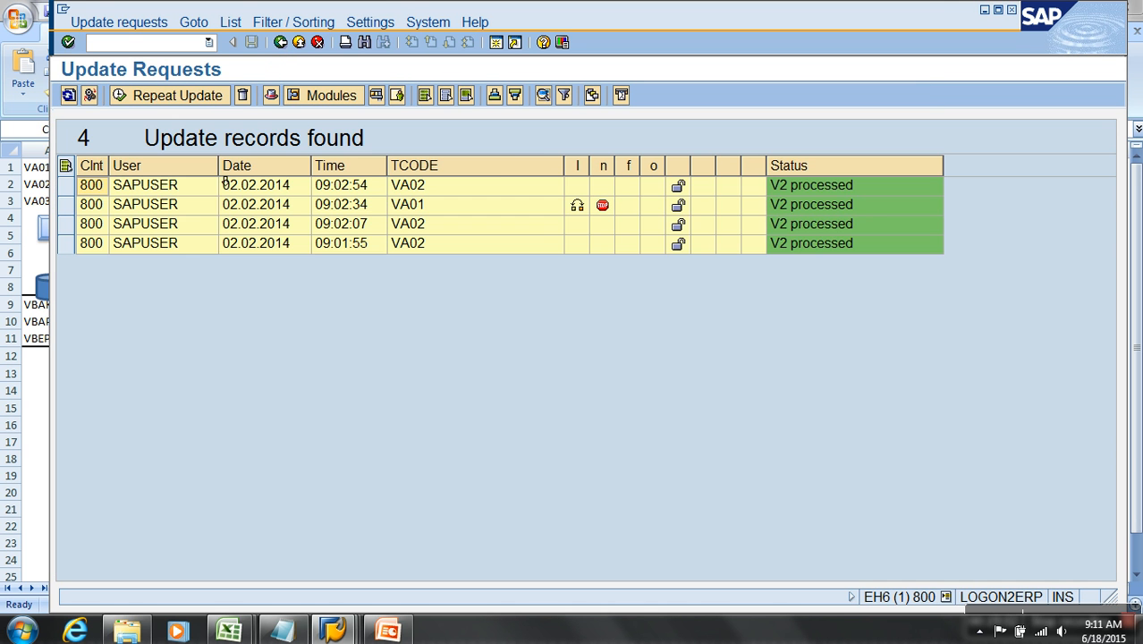
Examine the MC11VA0HDR_TAB entry in MCEX_UPDATE_11 of the 09:02:54 VA02 request, and return to the request list
click(159, 188)
double_click(159, 185)
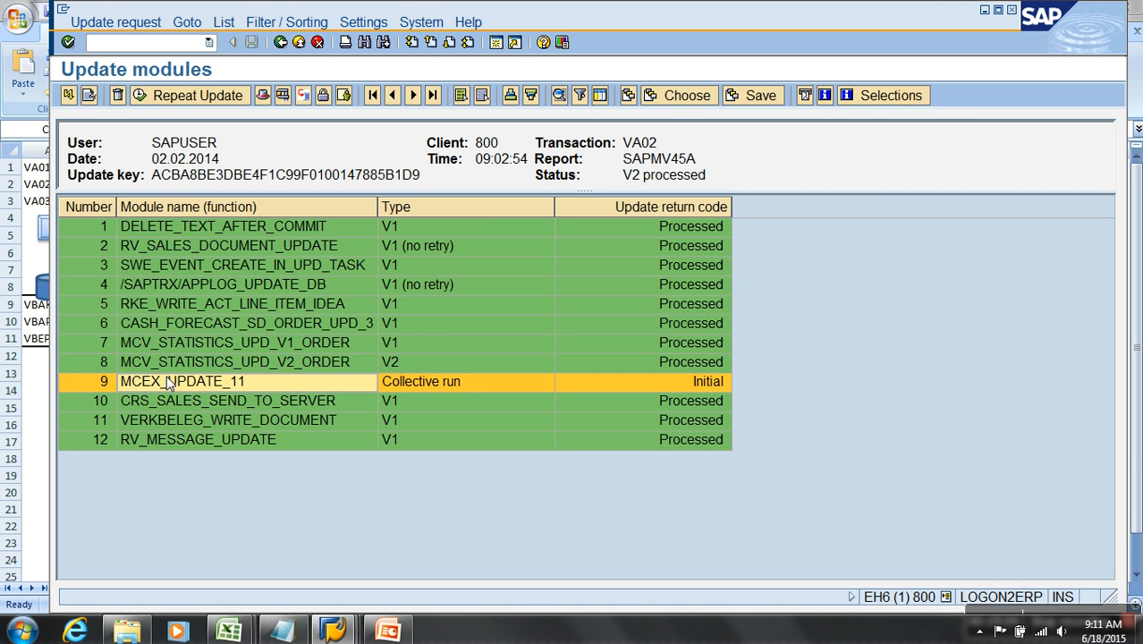
click(89, 95)
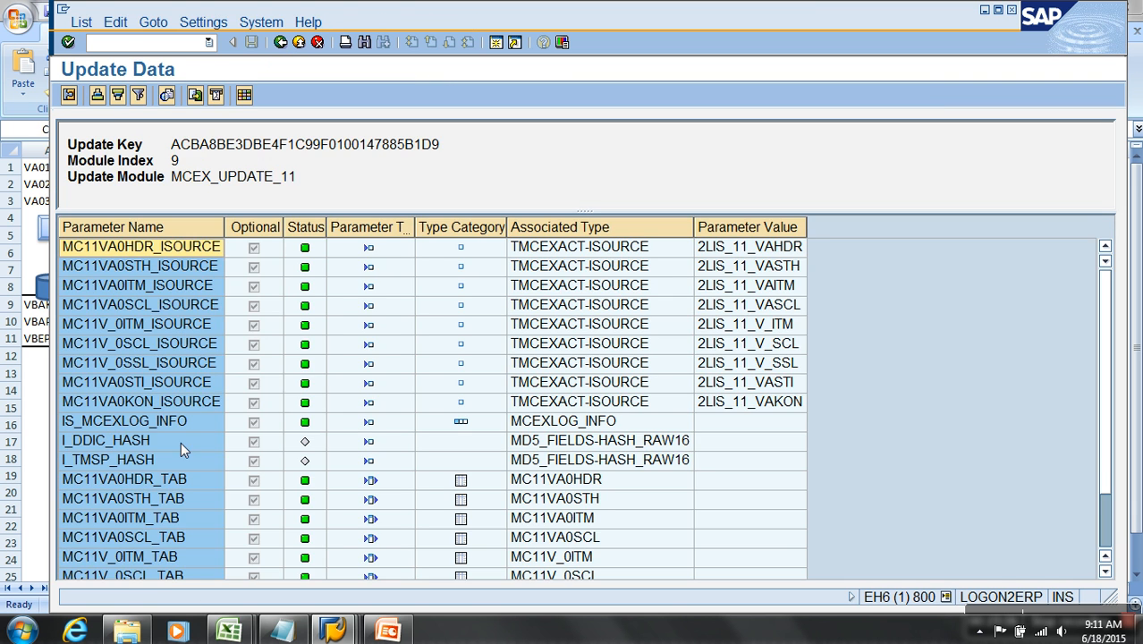
double_click(159, 483)
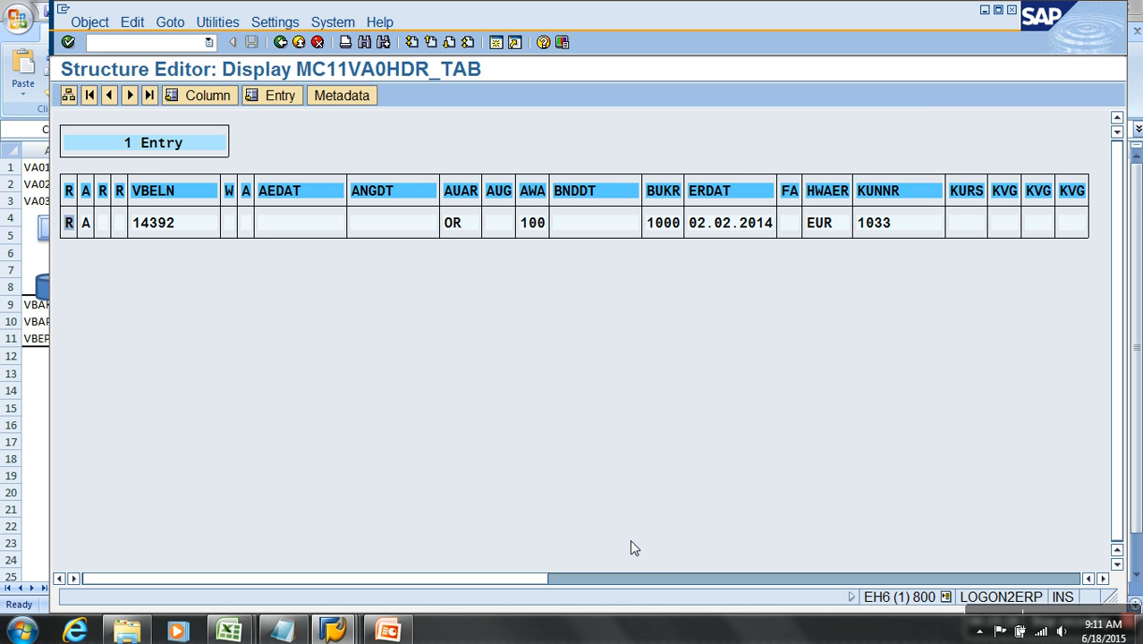
click(298, 45)
click(299, 44)
click(299, 45)
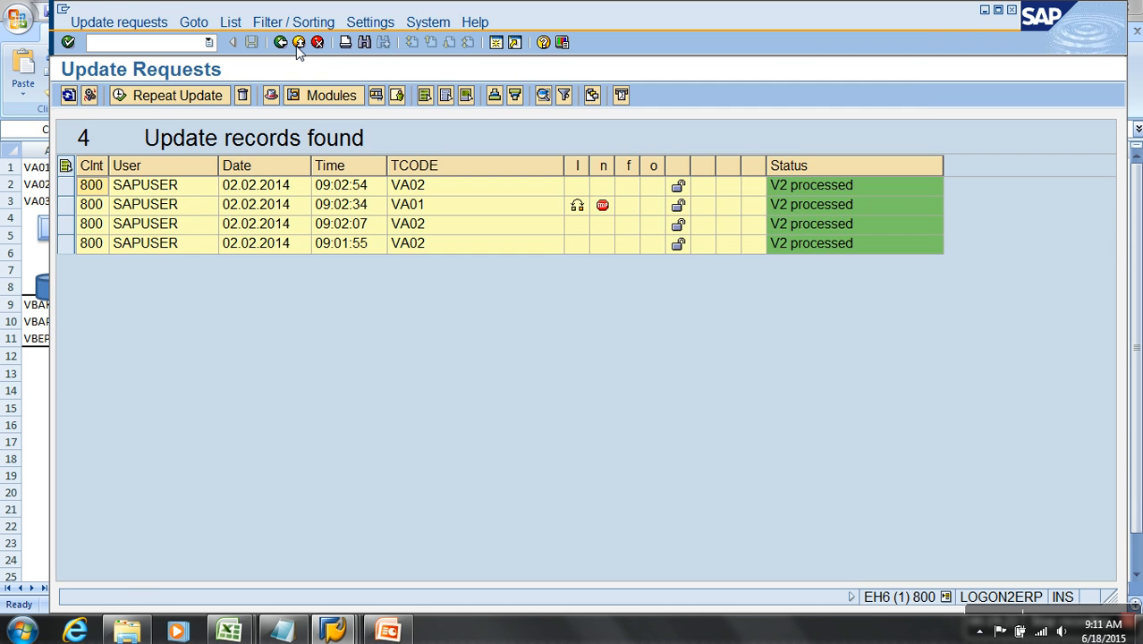
Leave SM13, check the total for DataSource 2LIS_11_VAHDR in the BW delta queue with transaction RSA7, and exit the queue
click(297, 45)
text(/NRDSA7)
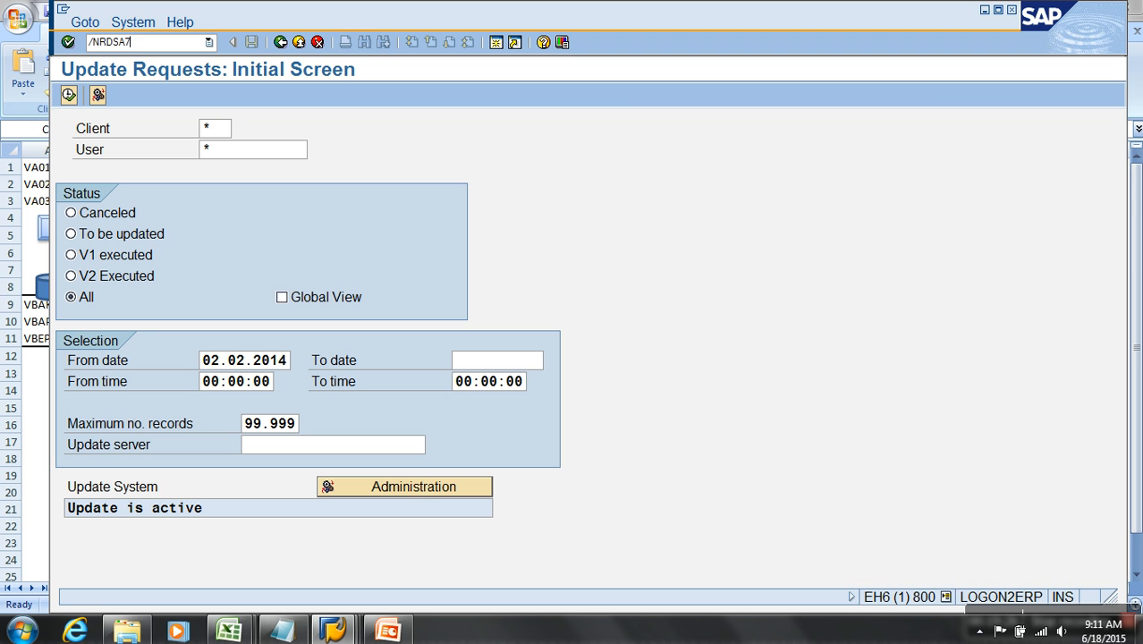
key(BackSpace)
key(BackSpace)
key(BackSpace)
text(SA7)
key(Return)
scroll(313, 367, down, 1)
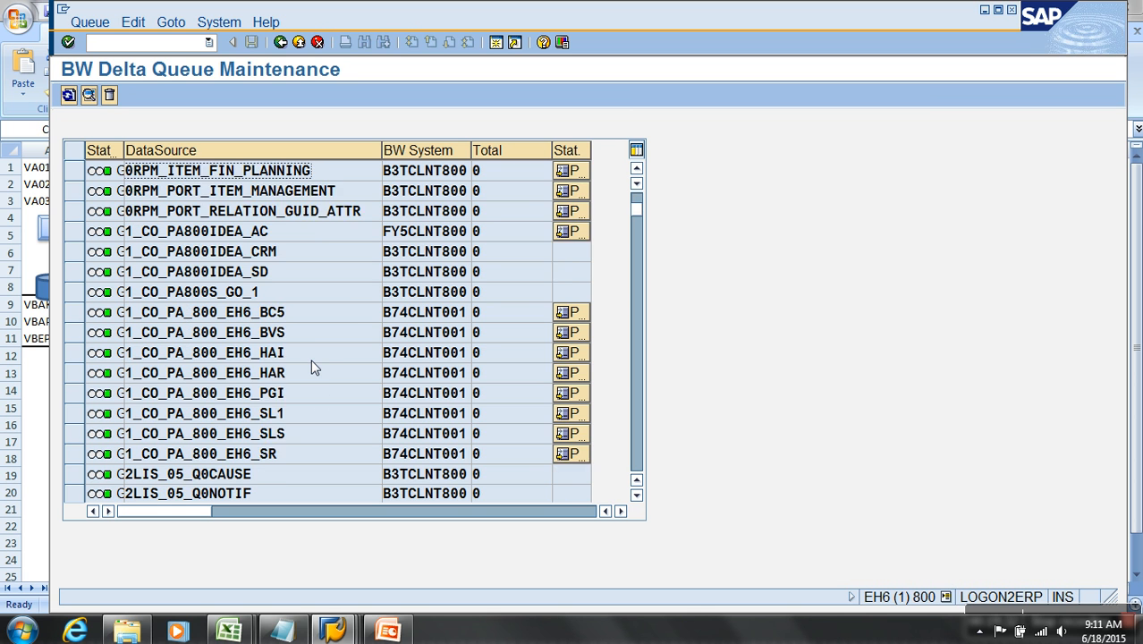
scroll(310, 359, down, 1)
scroll(286, 420, down, 1)
click(78, 415)
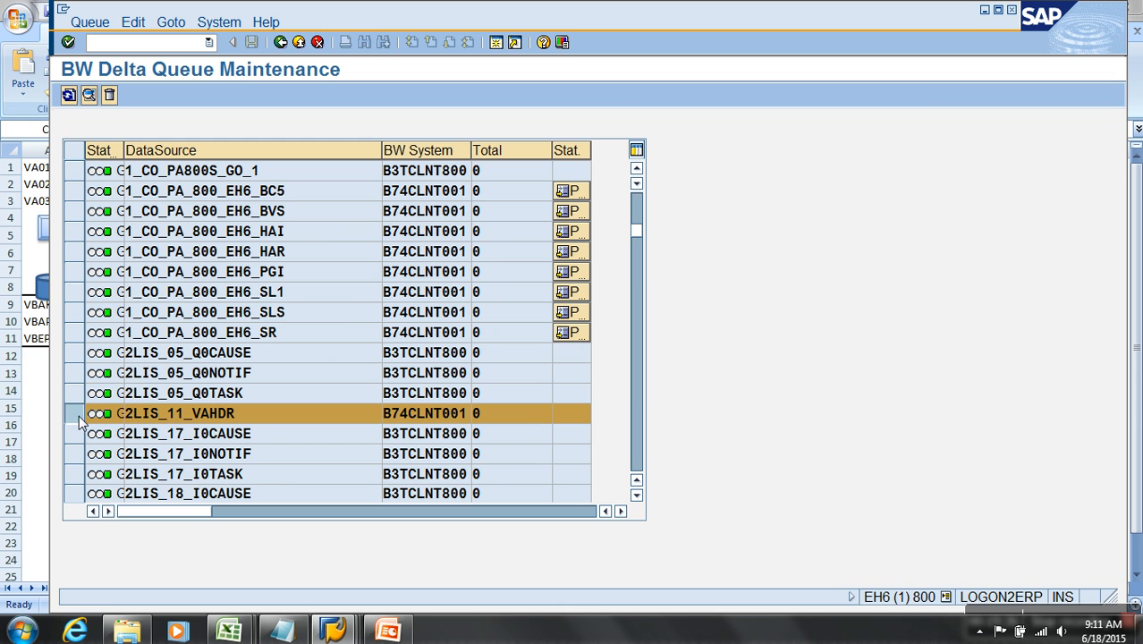
click(477, 413)
click(301, 45)
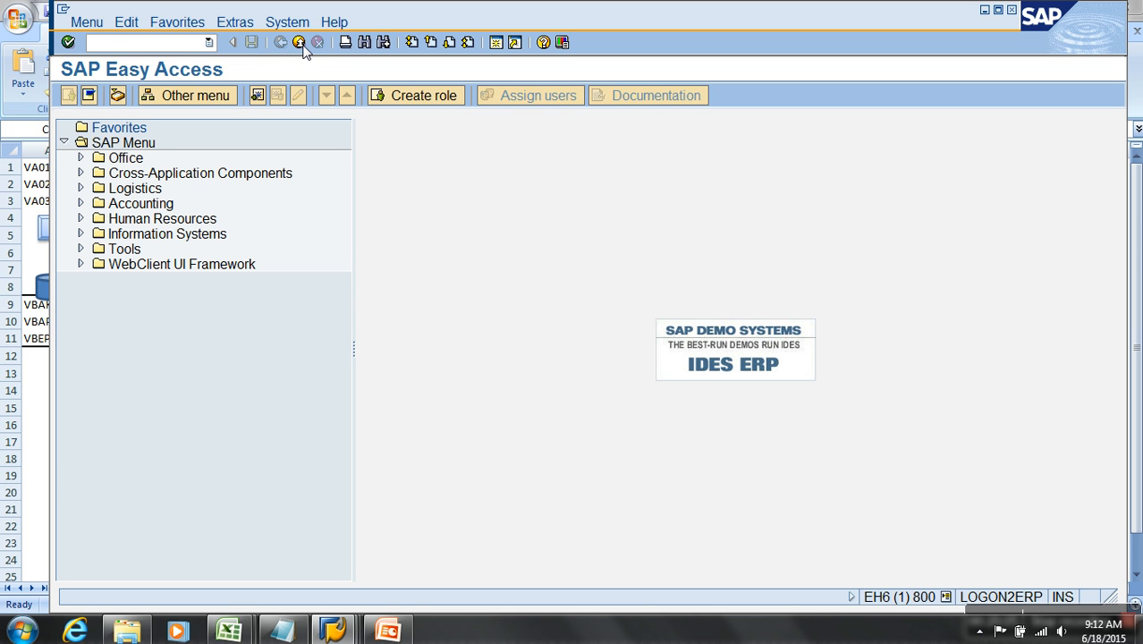
Start transaction LBWE, expand the extract structures under 11: SD Sales BW, and narrow the DataSource column
click(186, 46)
text(LBWE)
key(Return)
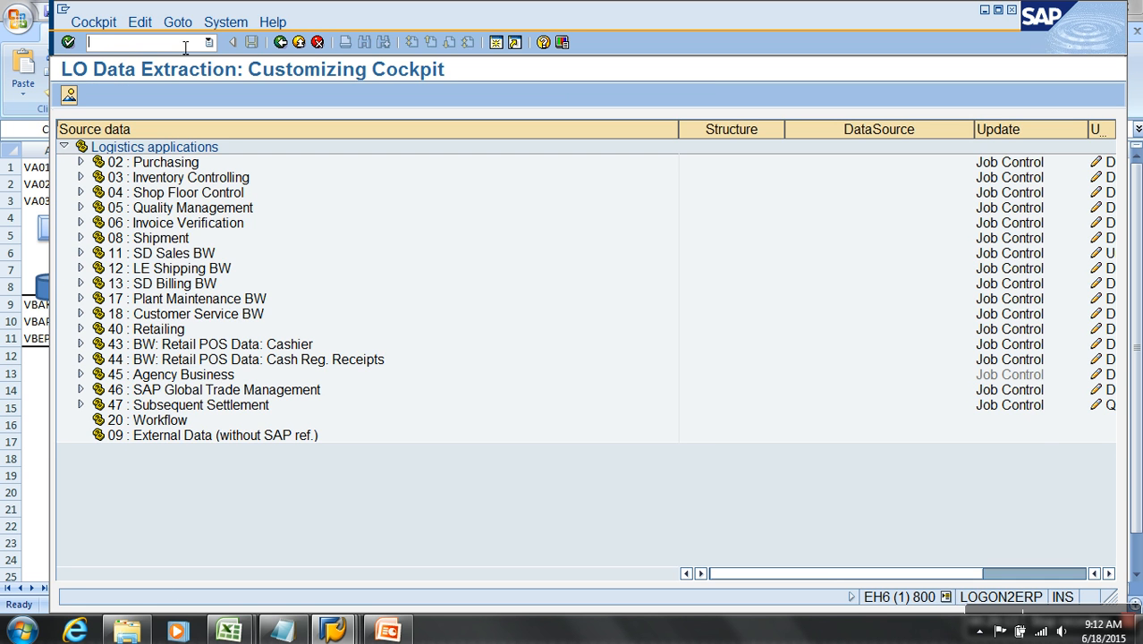
click(81, 253)
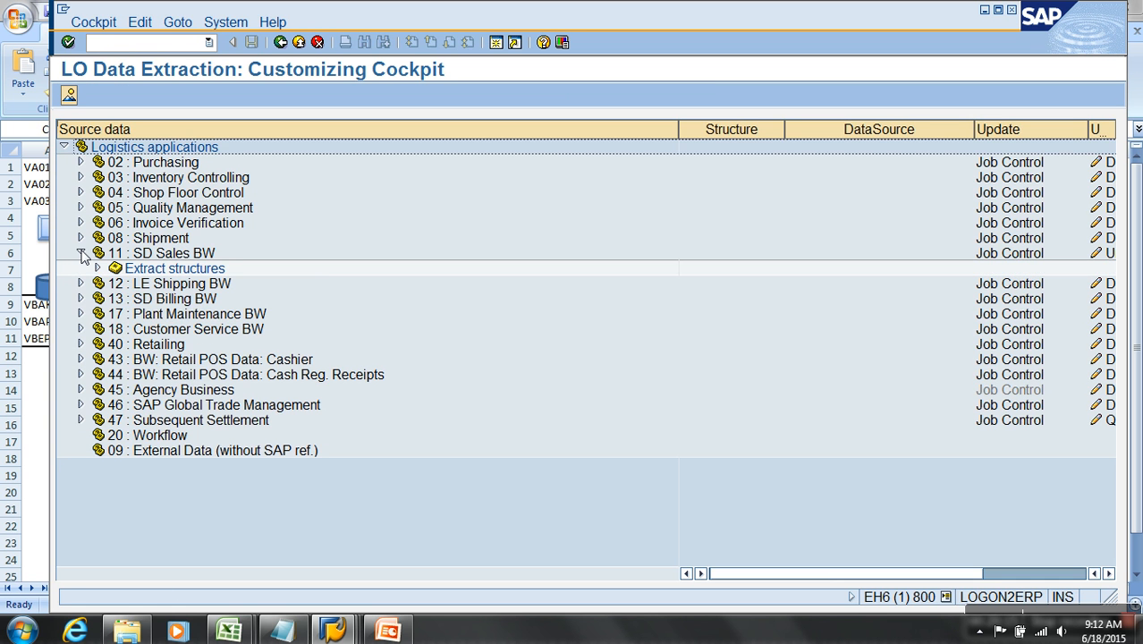
click(97, 269)
drag(973, 132, 923, 139)
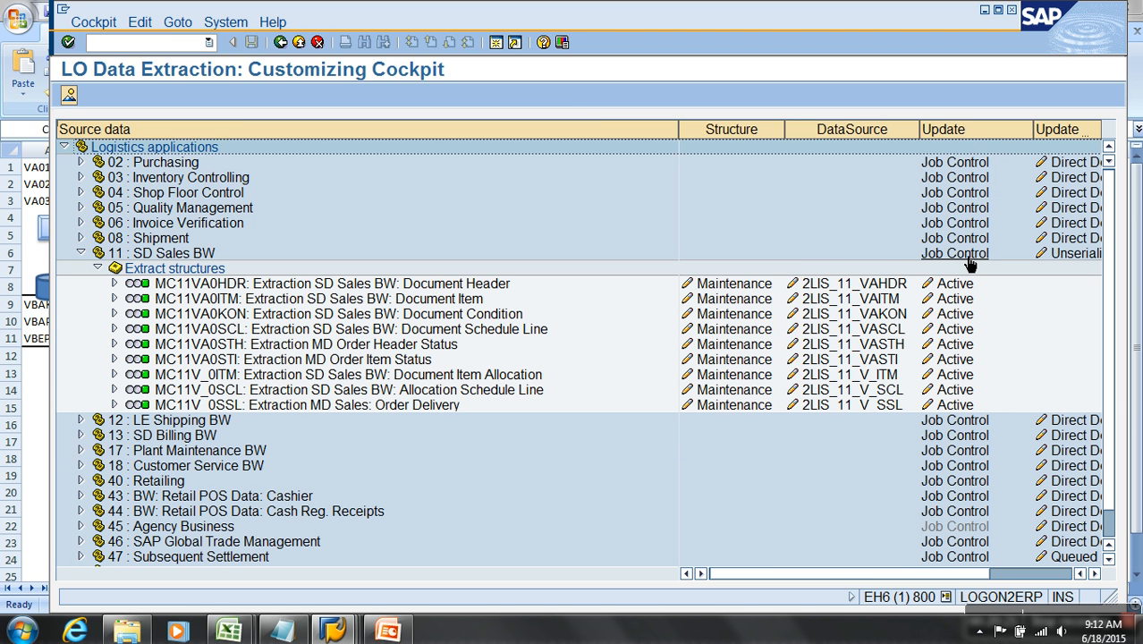
Review the job parameters and job control options for collective update of 11: SD Sales BW, and close the dialog
click(968, 258)
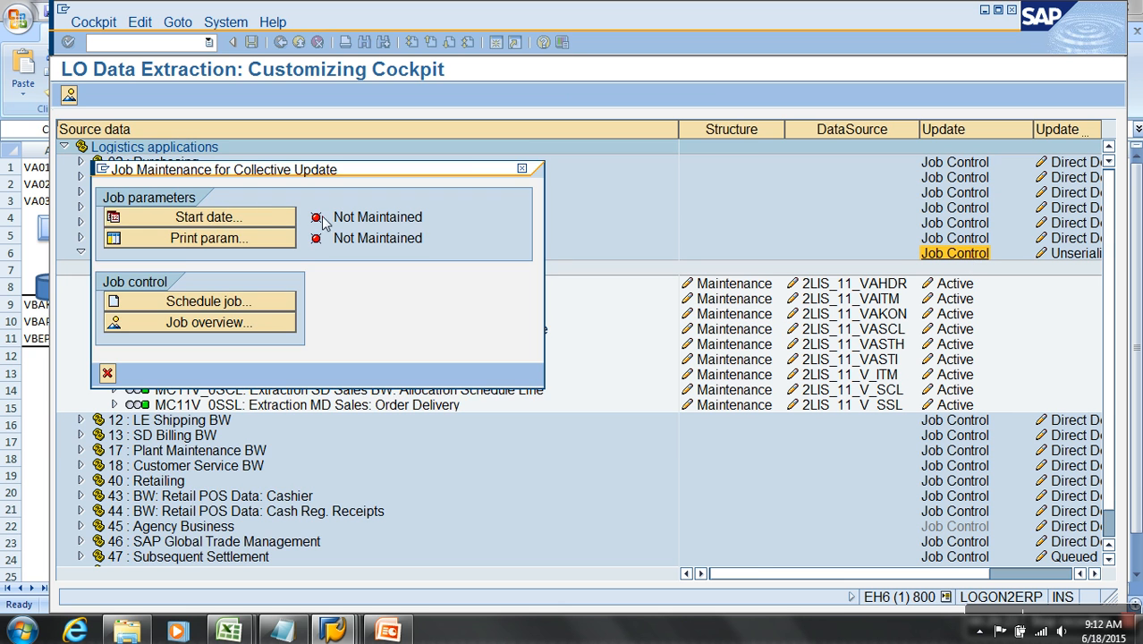
click(224, 218)
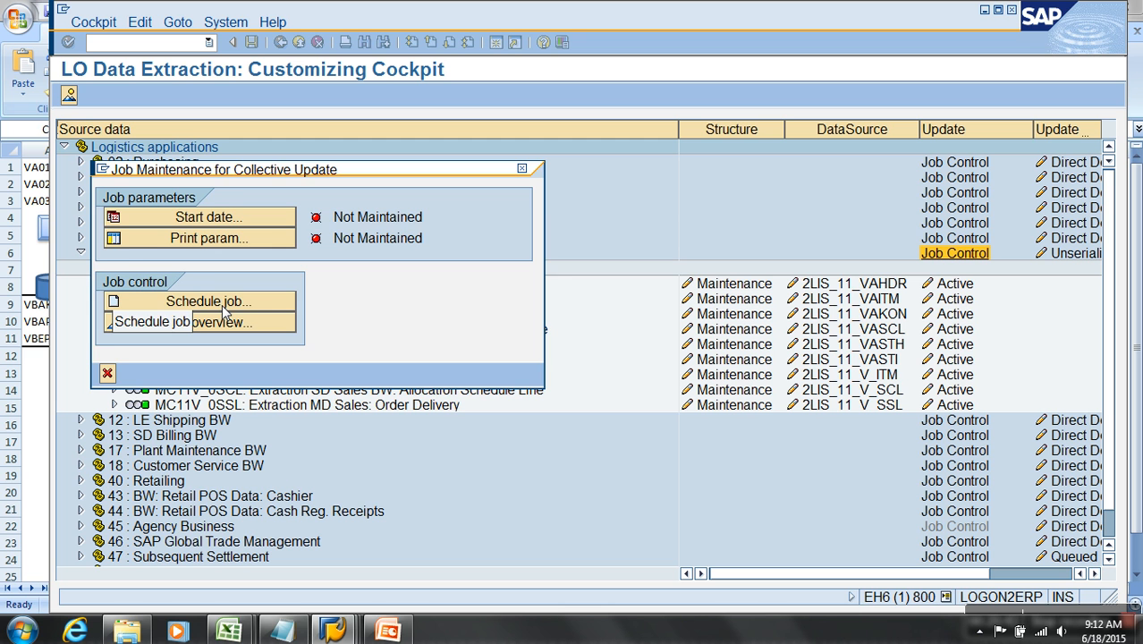
click(108, 373)
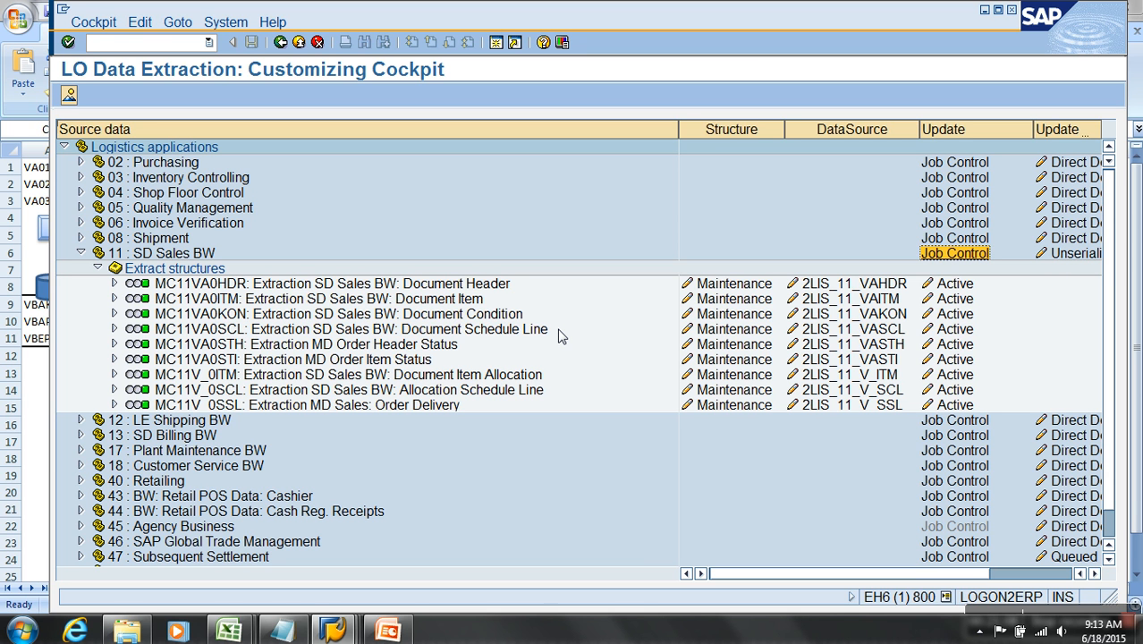
Review the immediate start, periodic job and period value options for collective update of 11: SD Sales BW, and cancel the dialogs
click(980, 257)
click(288, 221)
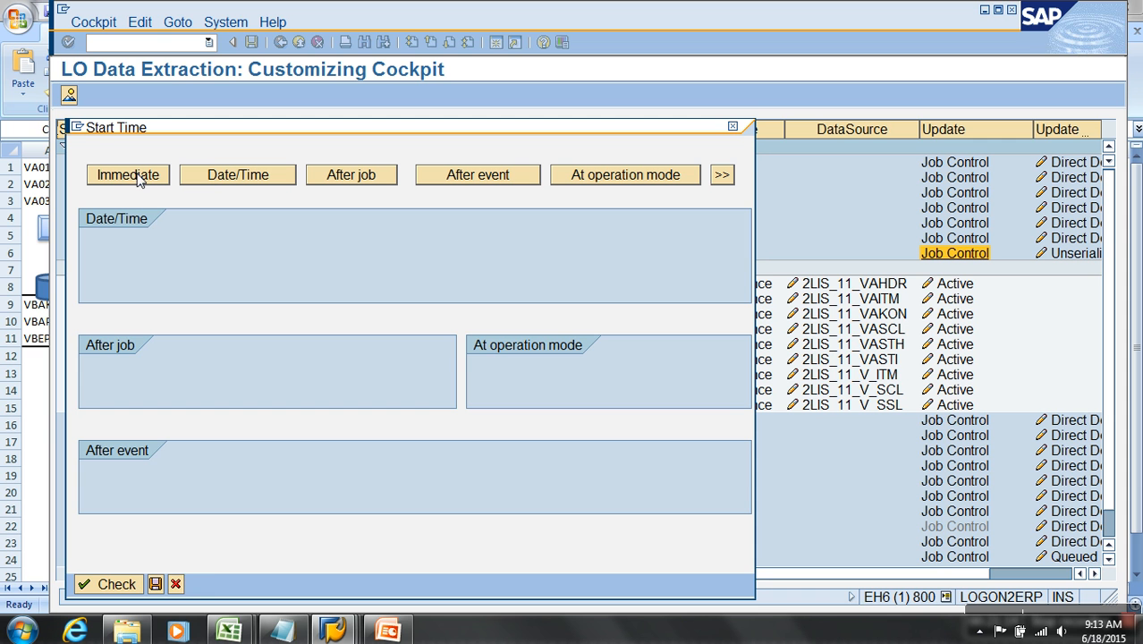
click(138, 176)
click(145, 552)
click(200, 584)
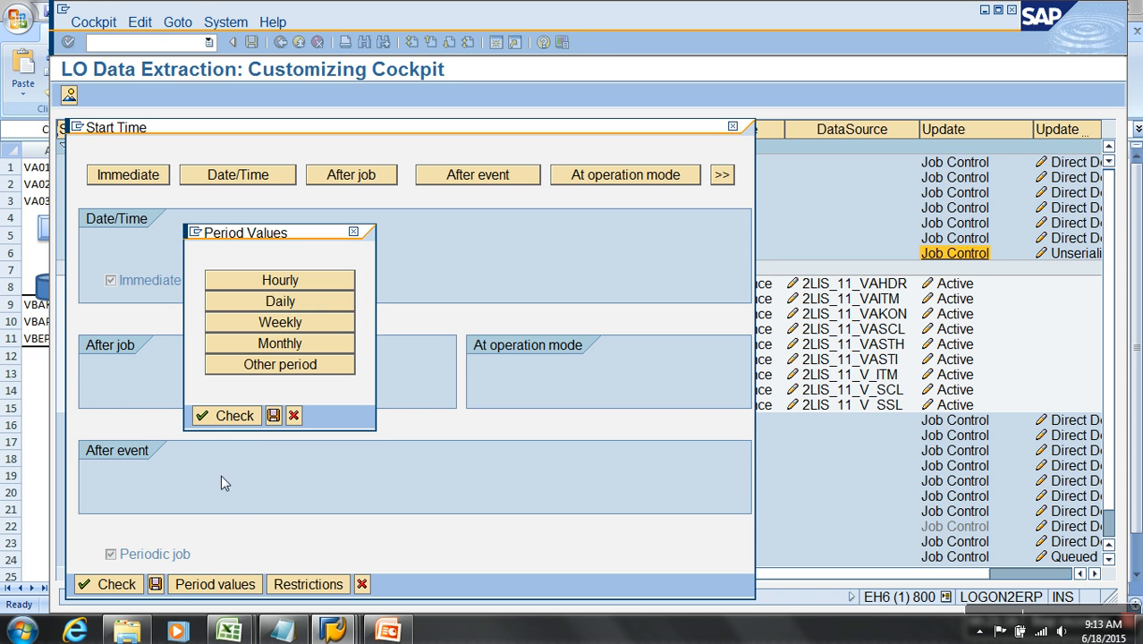
click(293, 416)
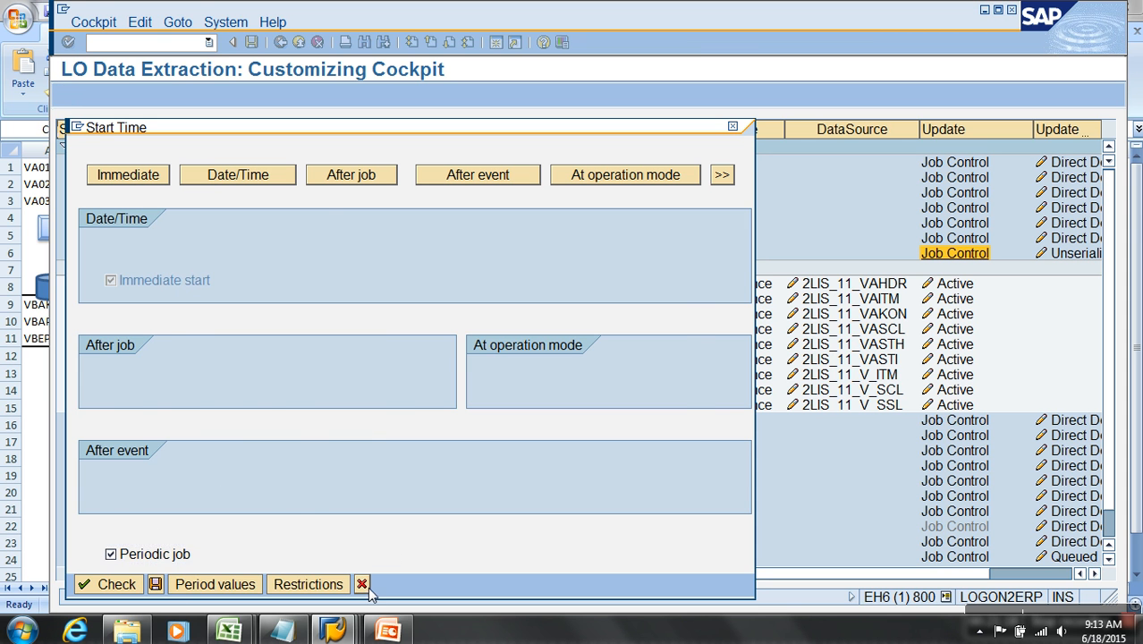
click(362, 584)
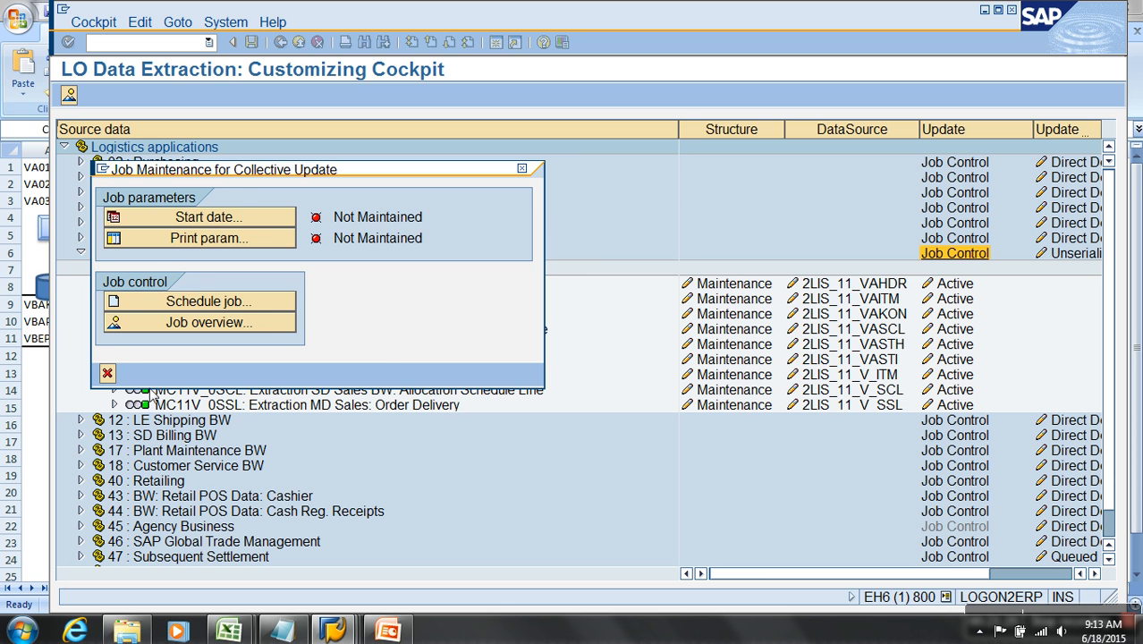
click(107, 374)
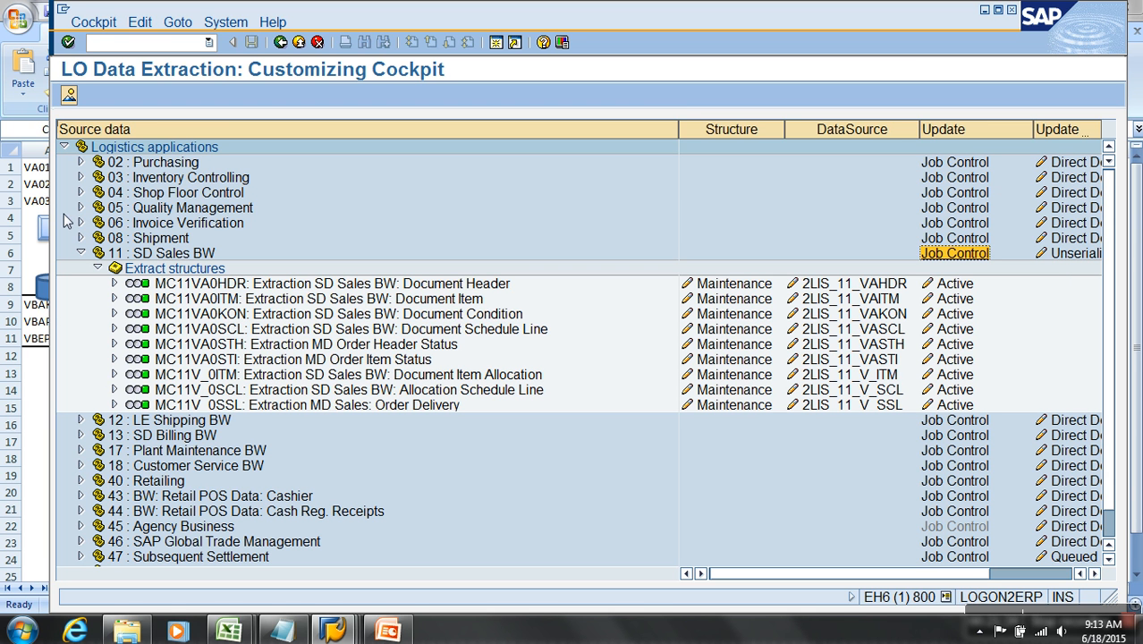
Leave the LO Customizing Cockpit and open the ABAP Editor with transaction SE38
click(298, 42)
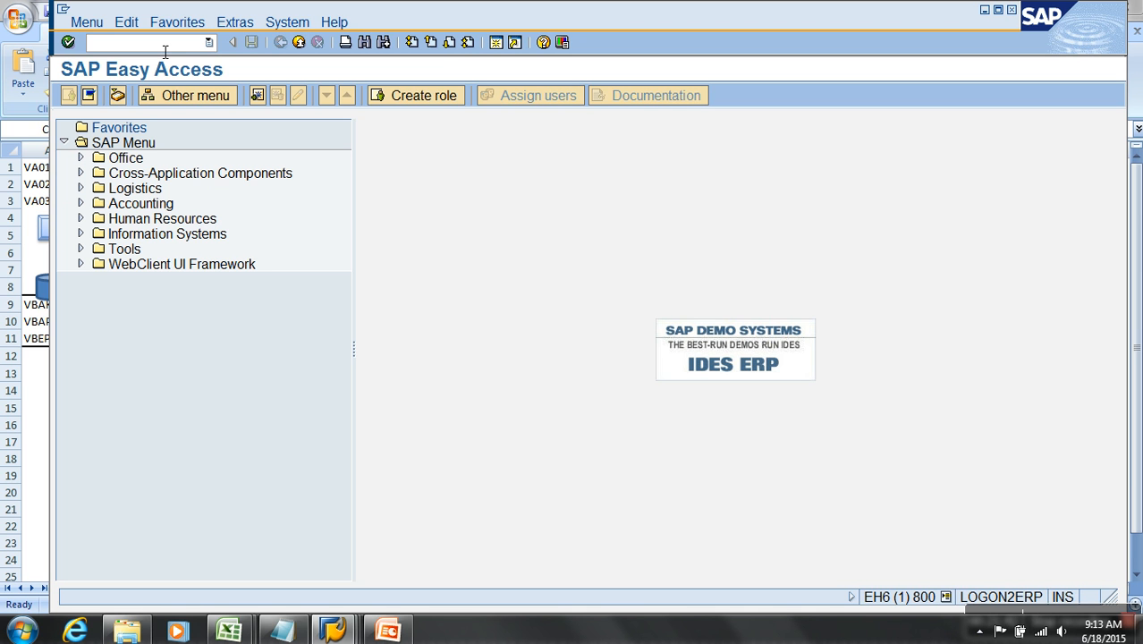
text(/NSE38)
key(Return)
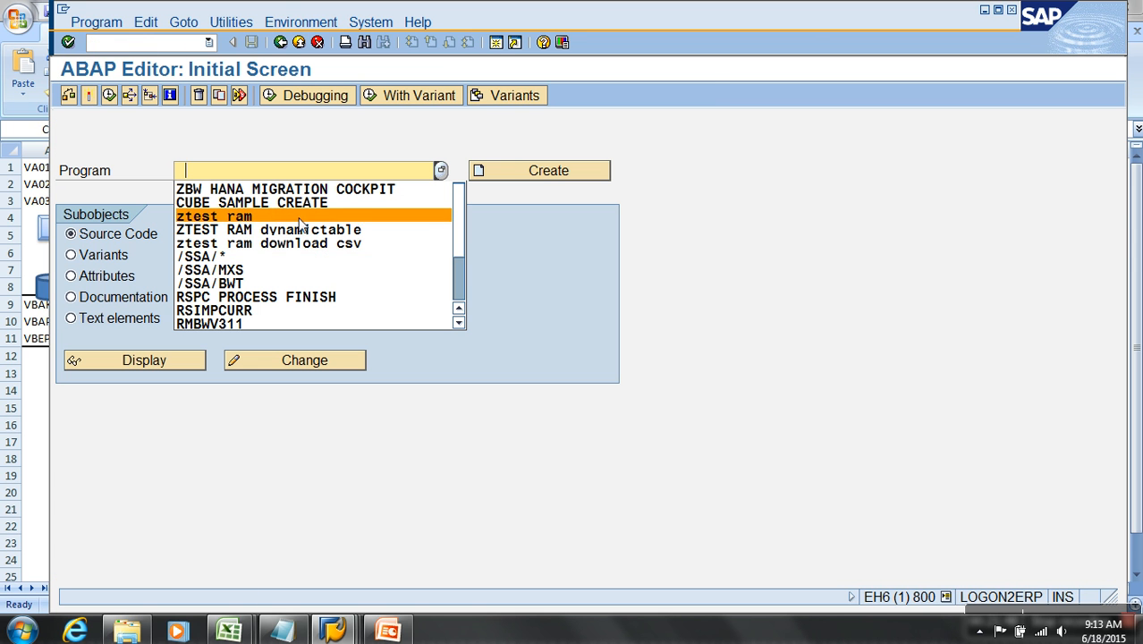
Search for programs matching RMBWV3* and choose RMBWV311 from the hit list
click(276, 323)
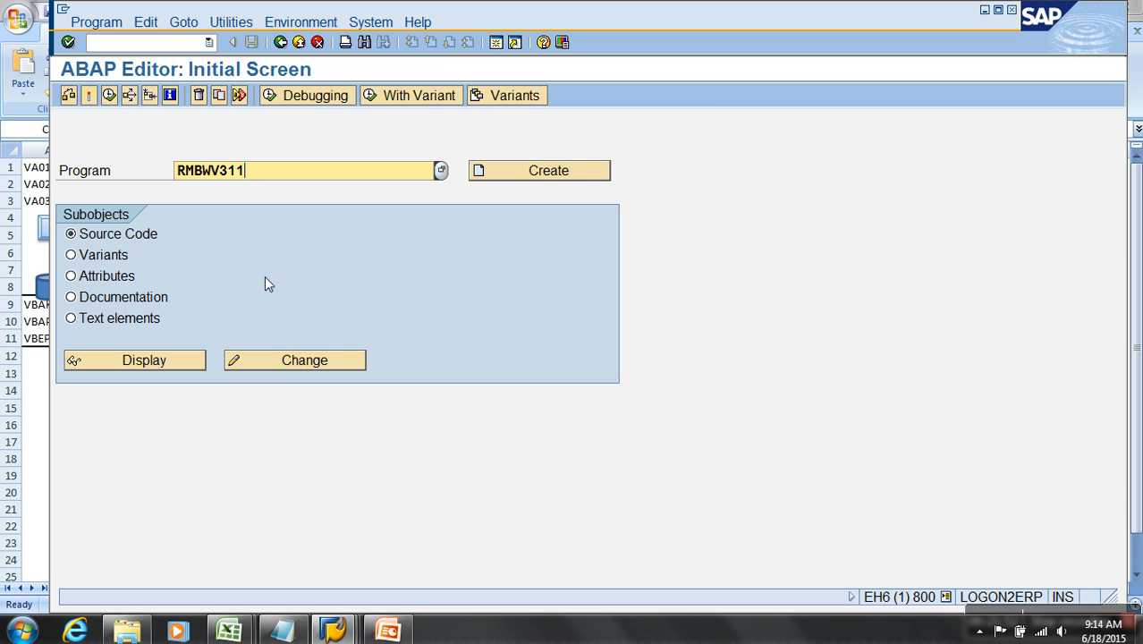
key(BackSpace)
key(BackSpace)
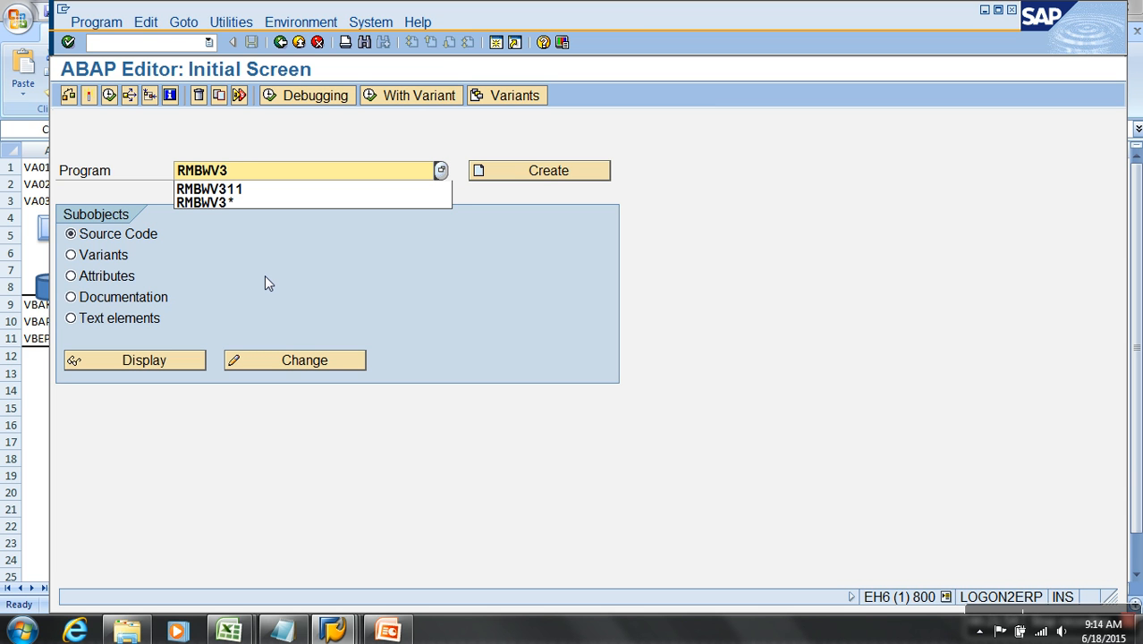
text(*)
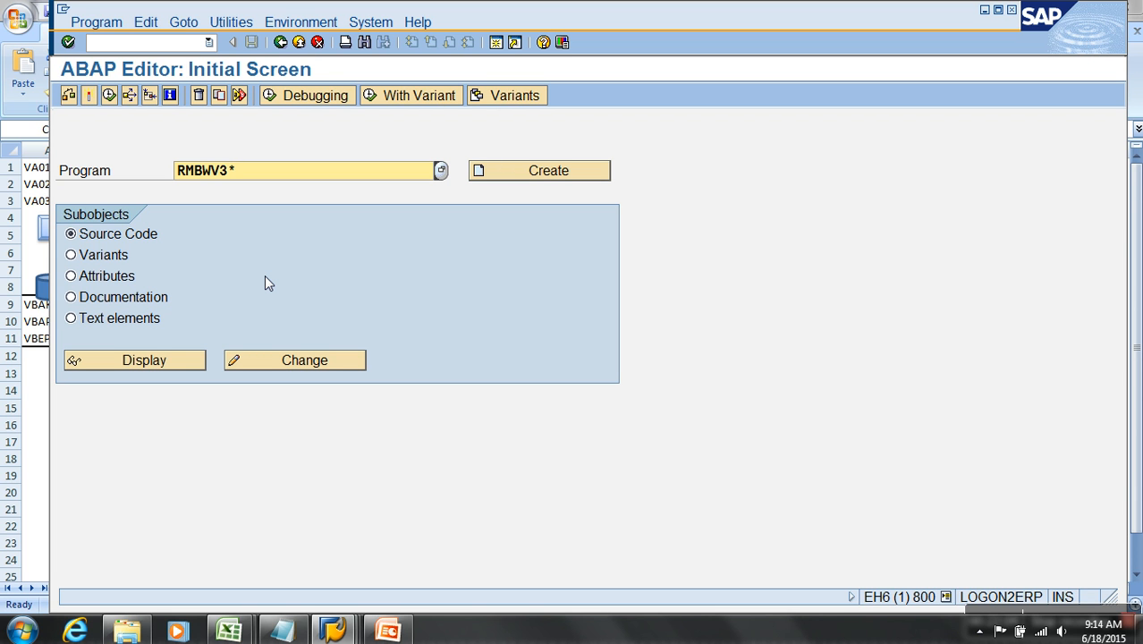
key(F4)
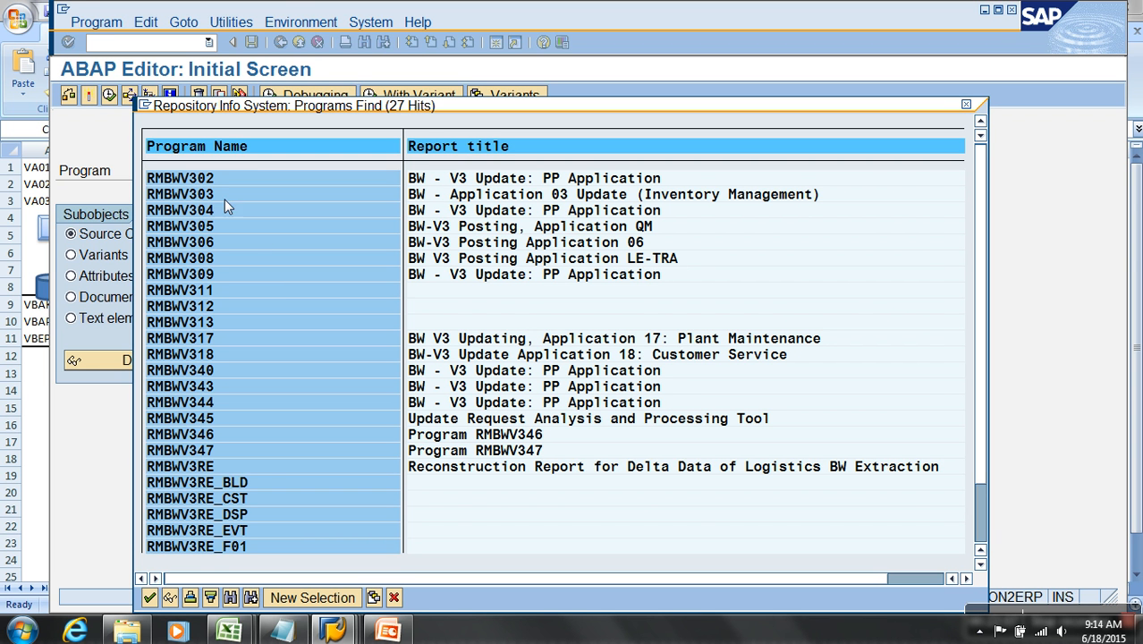
double_click(206, 295)
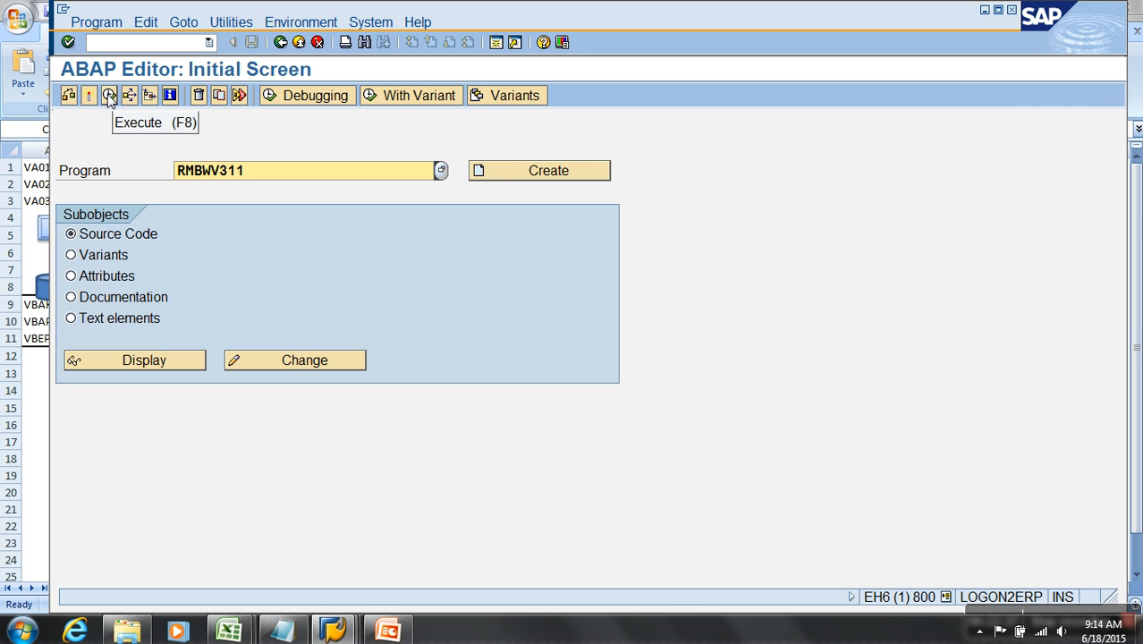
Copy the program name RMBWV311 and start transaction SM36 to define a background job
click(264, 178)
drag(264, 178, 192, 179)
key(ctrl+c)
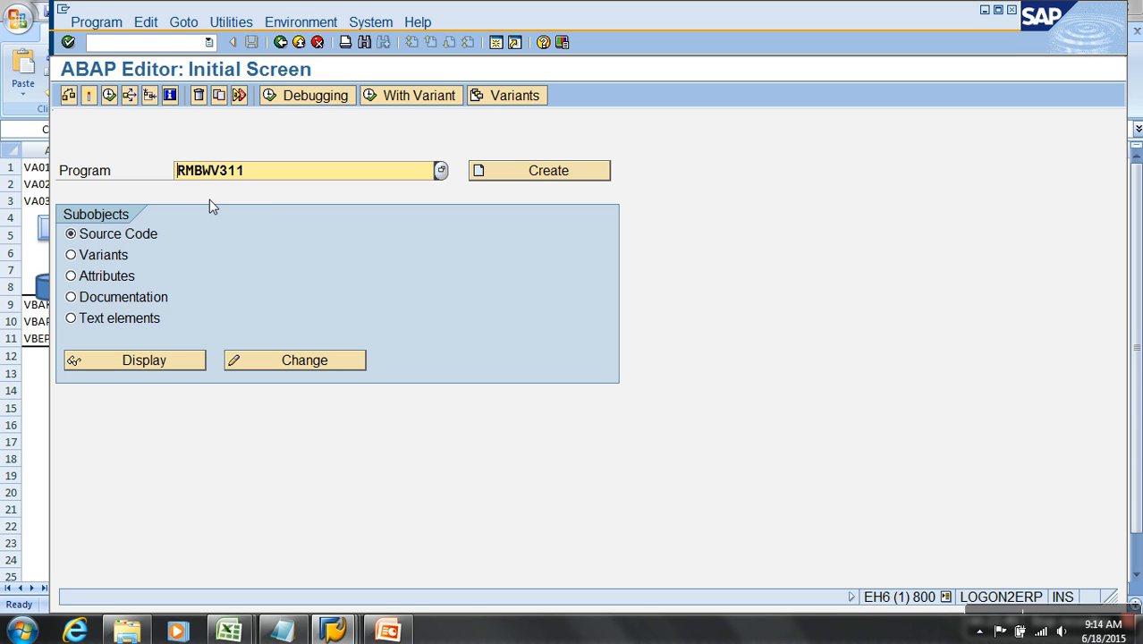
click(164, 46)
text(/NSM36)
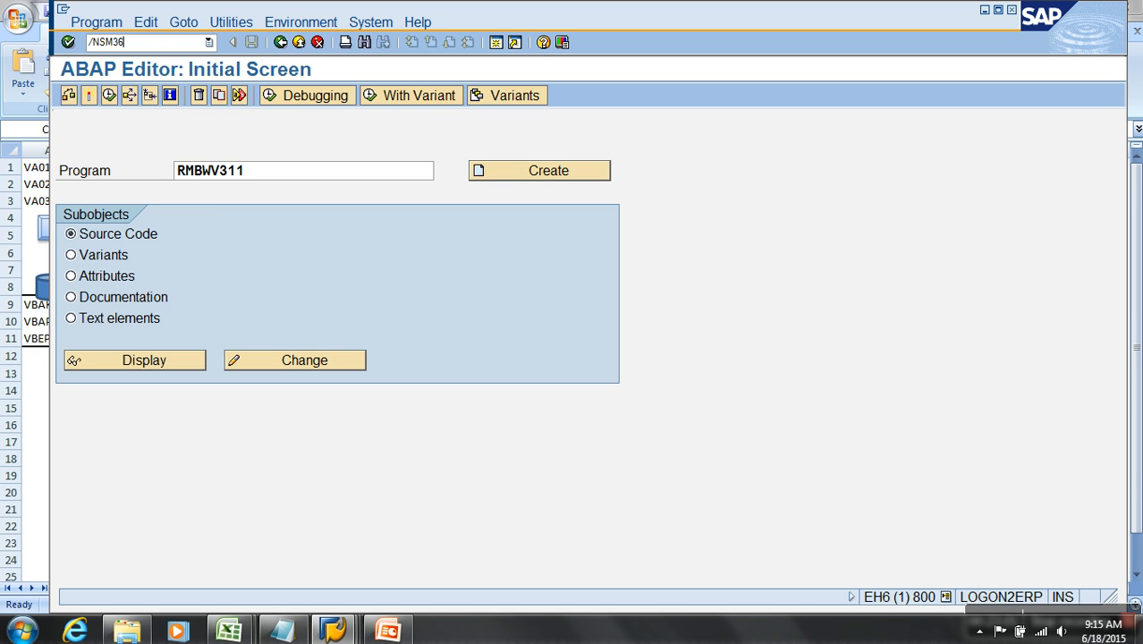
key(Return)
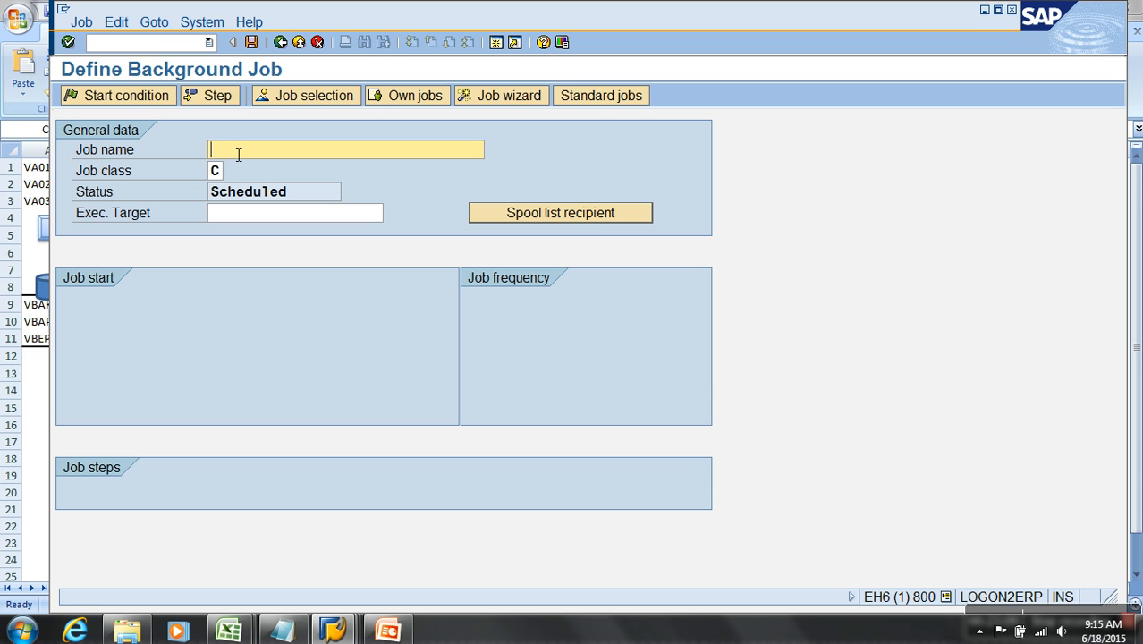
Define background job ZBW_V3_DAILY_11 with one step running ABAP program RMBWV311, and save the job
text(ZBW_V3_DAILY_11)
click(217, 96)
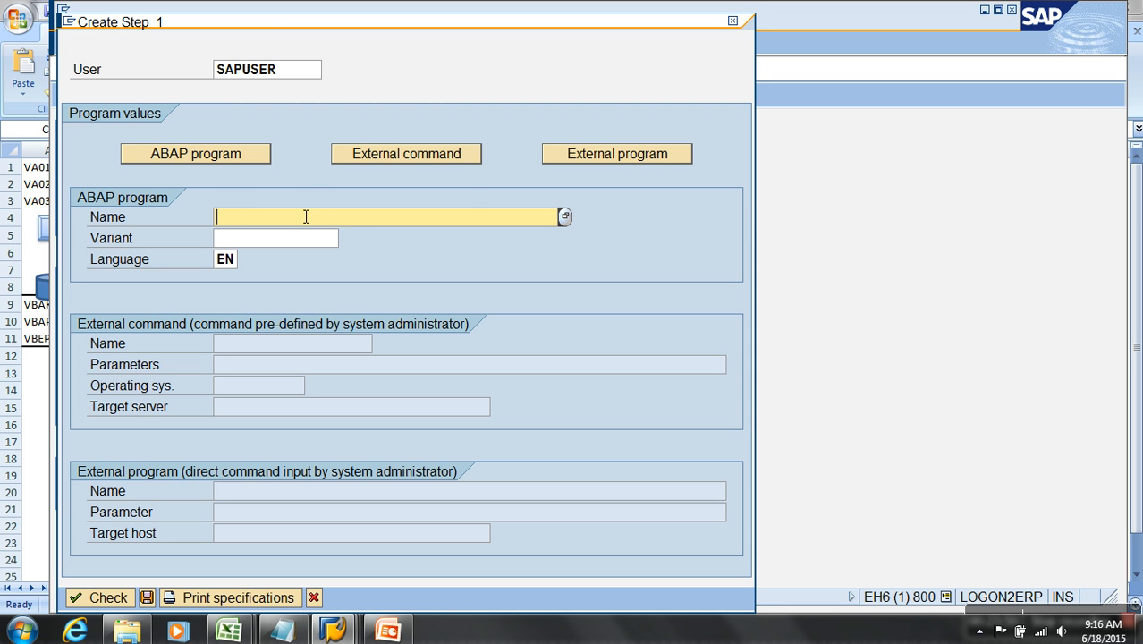
key(ctrl+v)
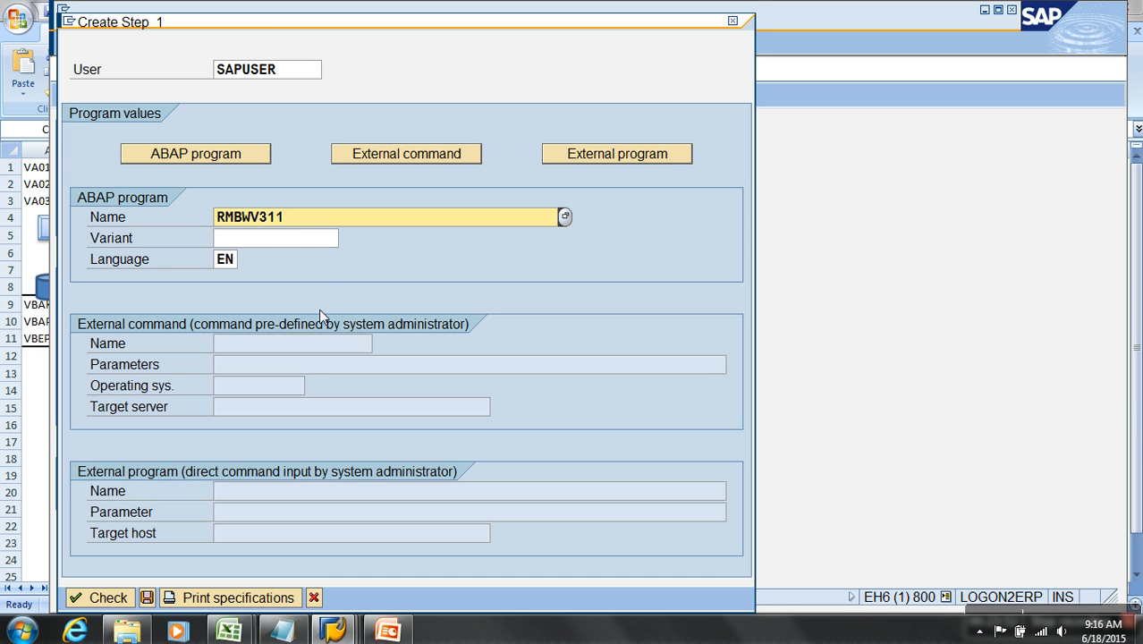
click(147, 598)
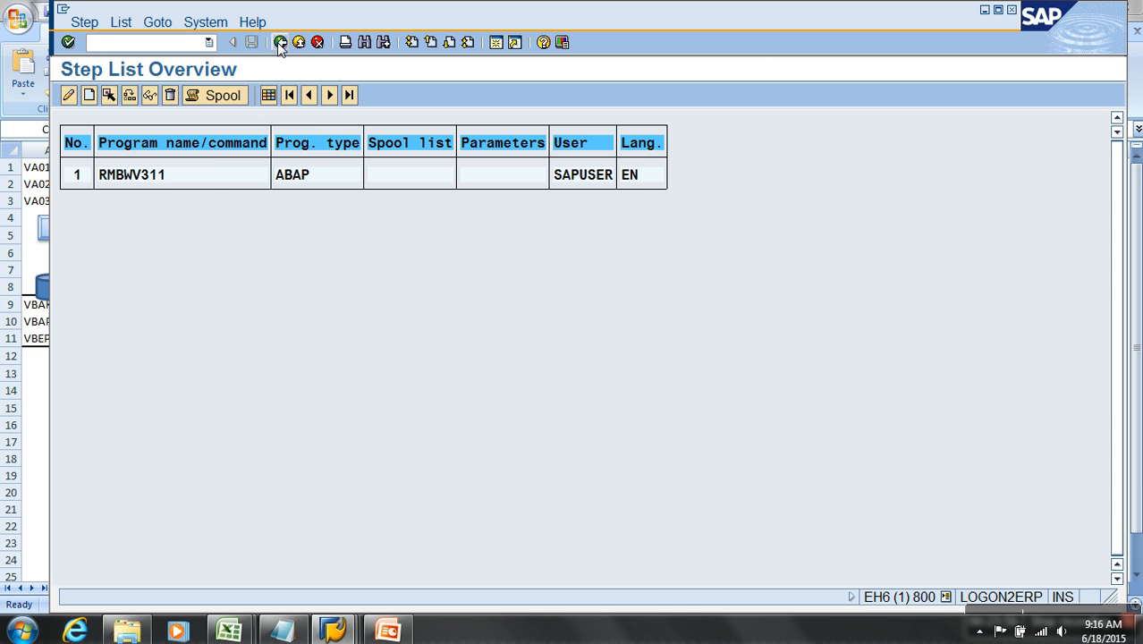
click(279, 42)
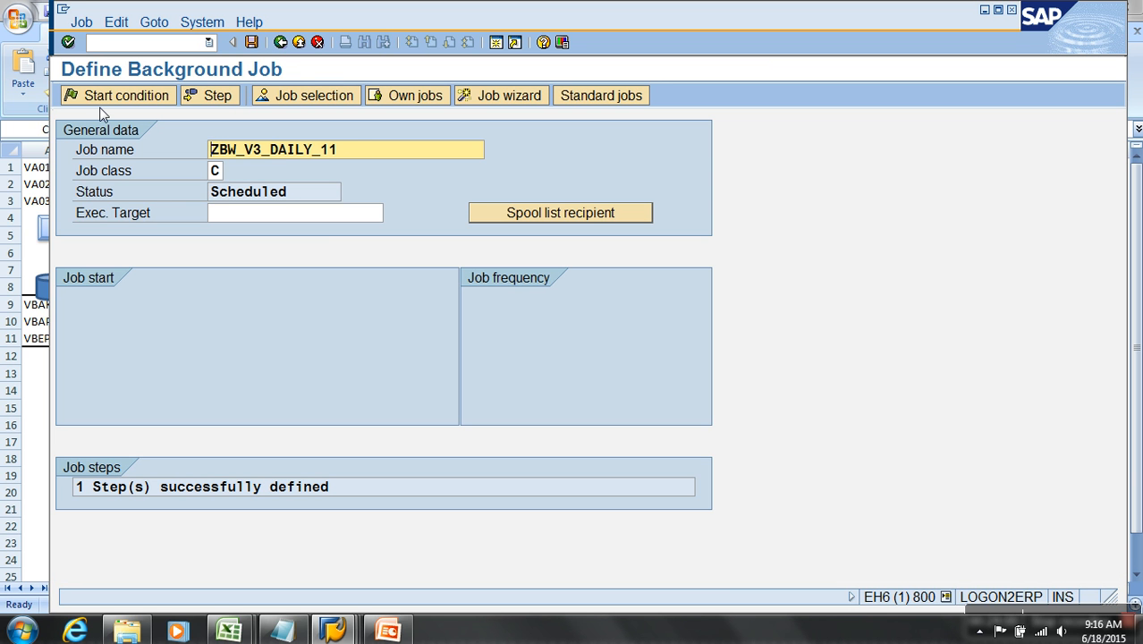
click(251, 43)
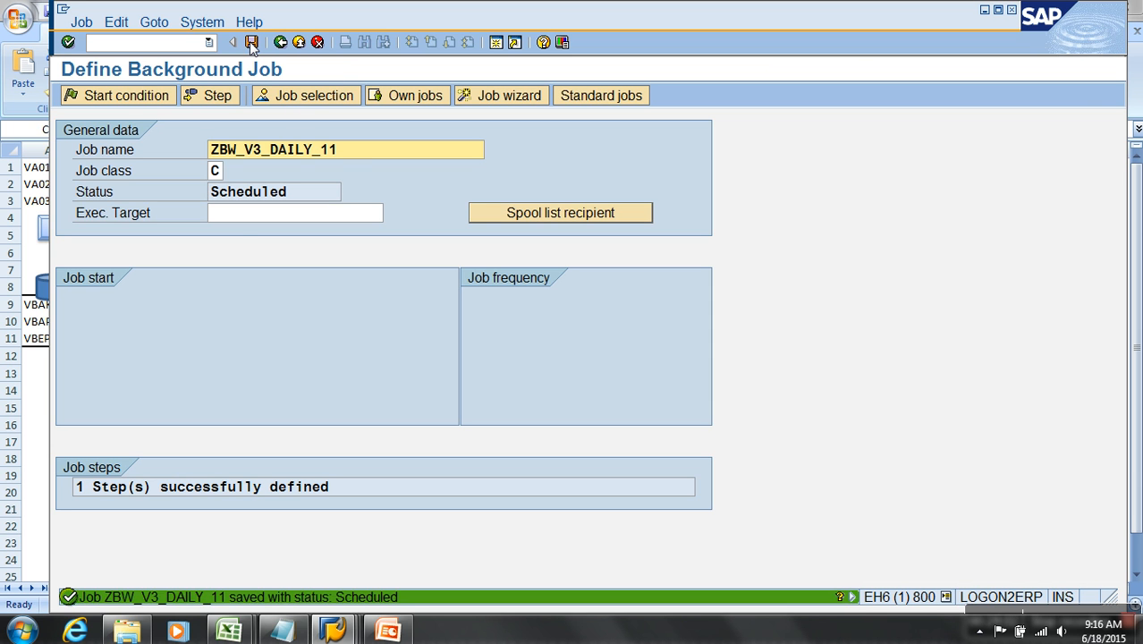
Open the job's start condition and set a scheduled start date of 03.02.2014
click(129, 100)
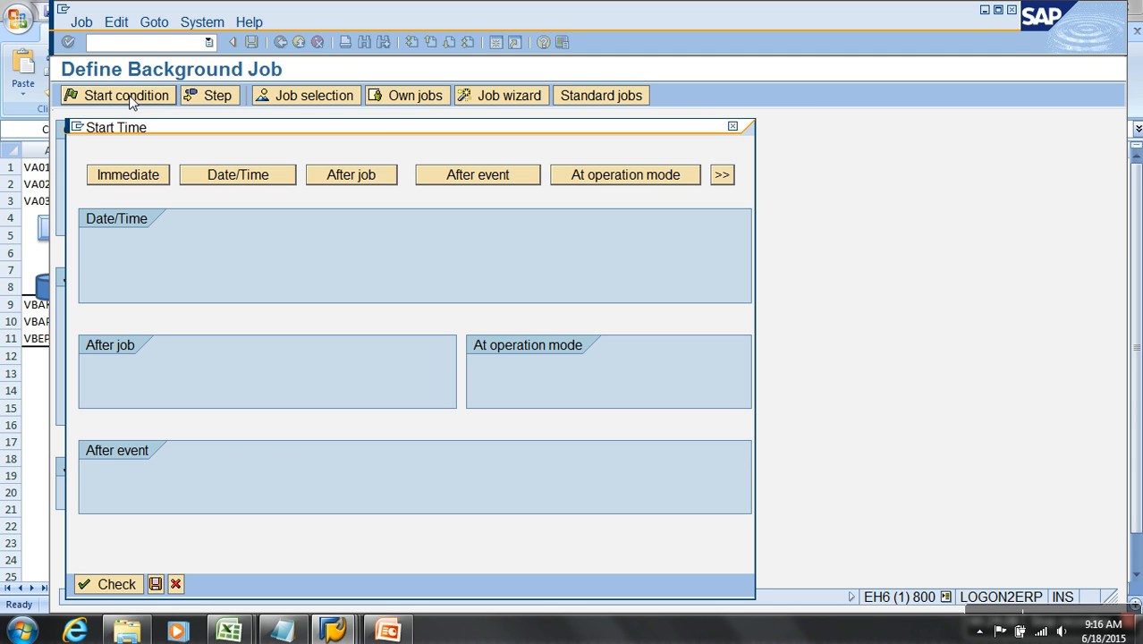
drag(389, 134, 460, 104)
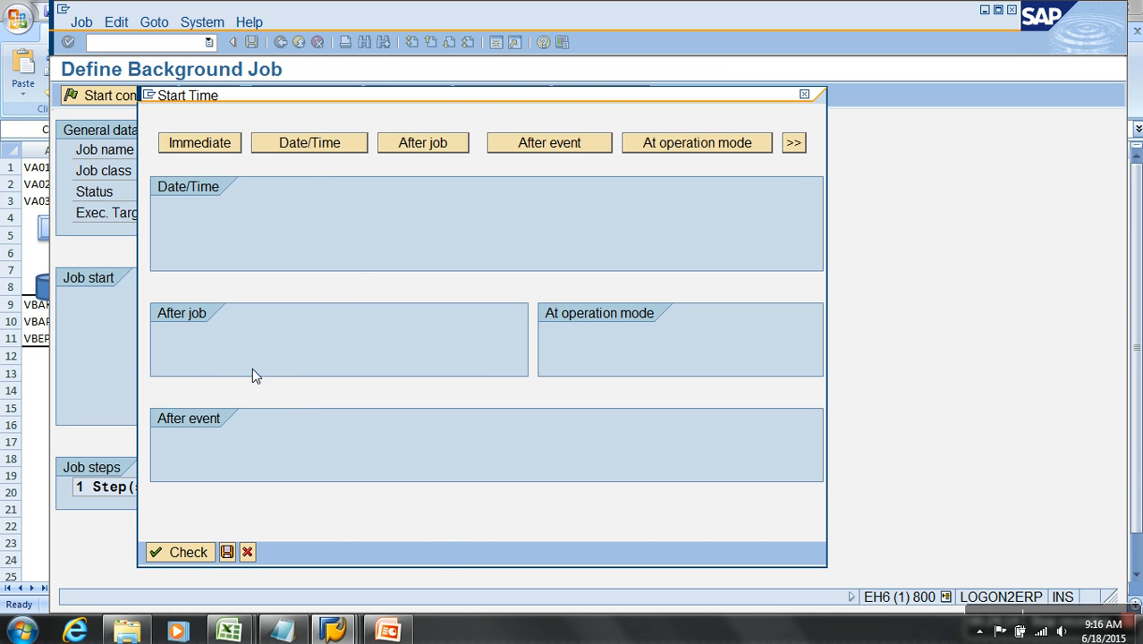
click(326, 148)
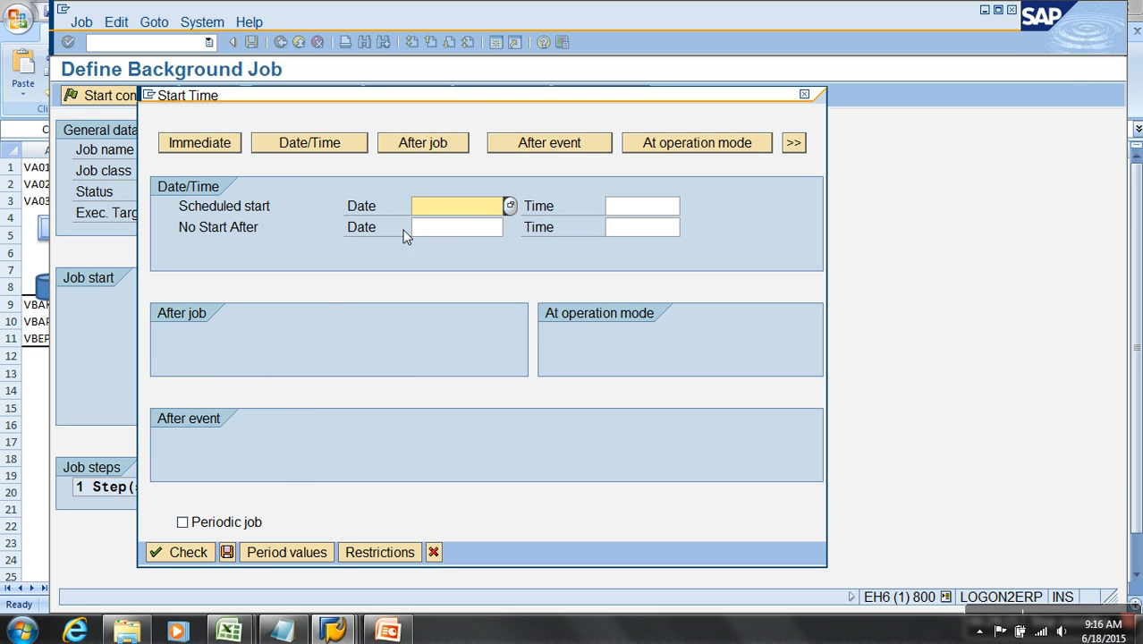
click(510, 206)
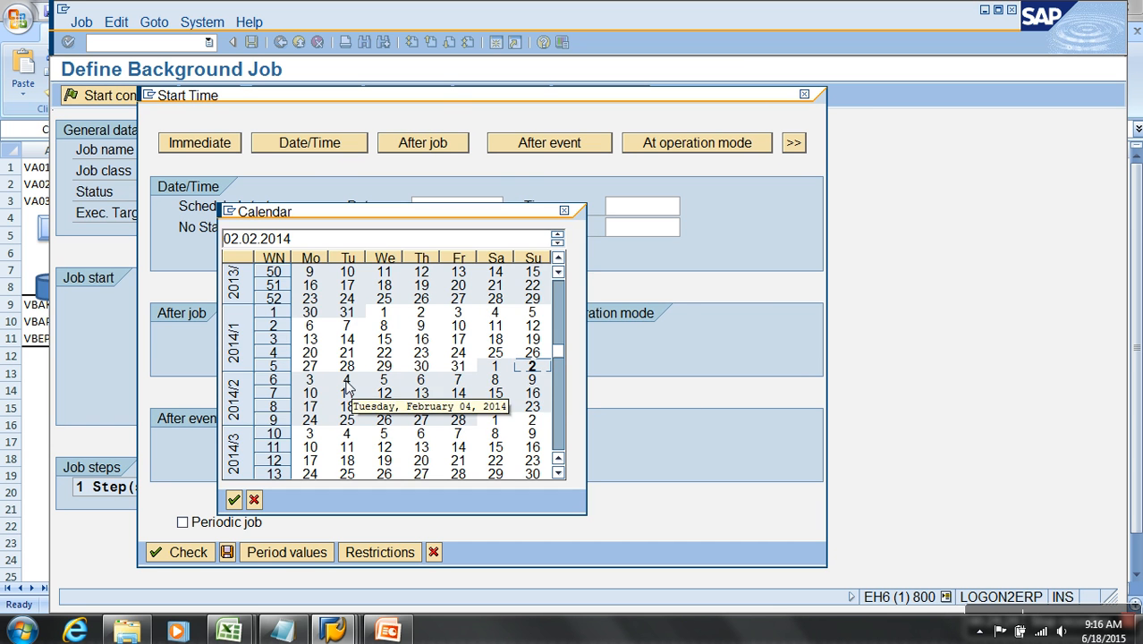
double_click(313, 383)
Set the hour to 10 and the minutes to 00 for the scheduled start time
click(635, 210)
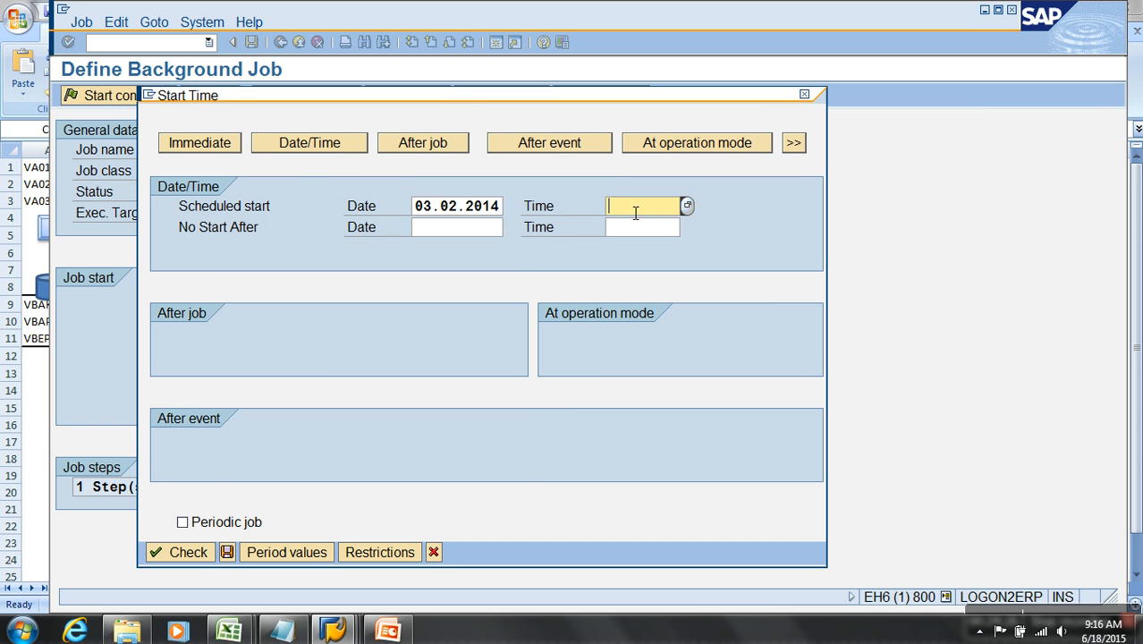
click(686, 207)
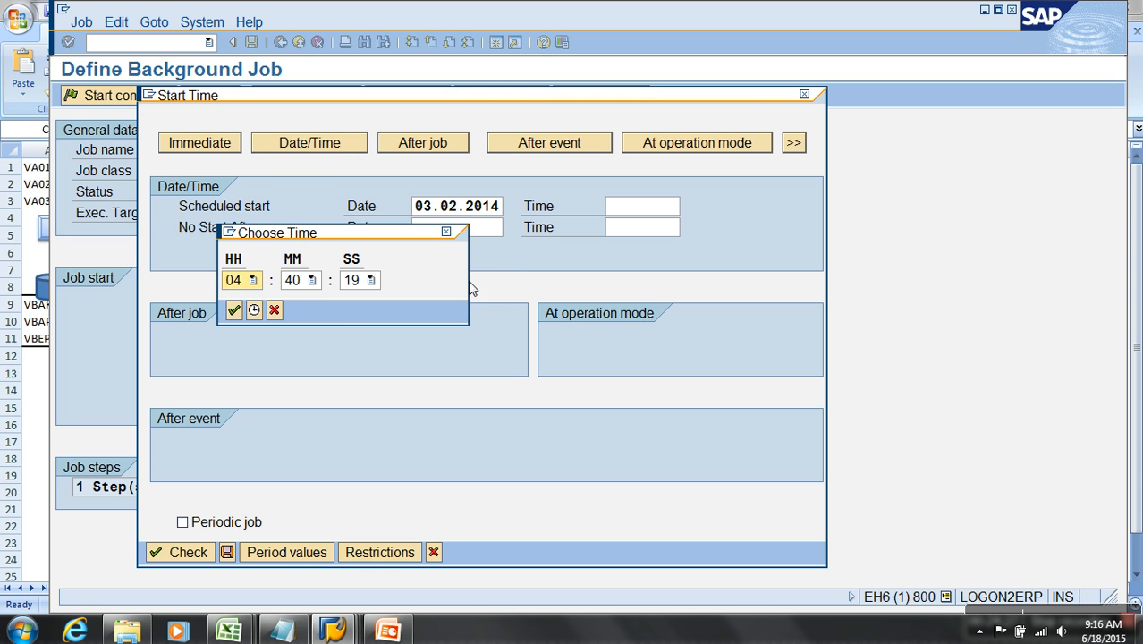
text(10)
key(Return)
key(Tab)
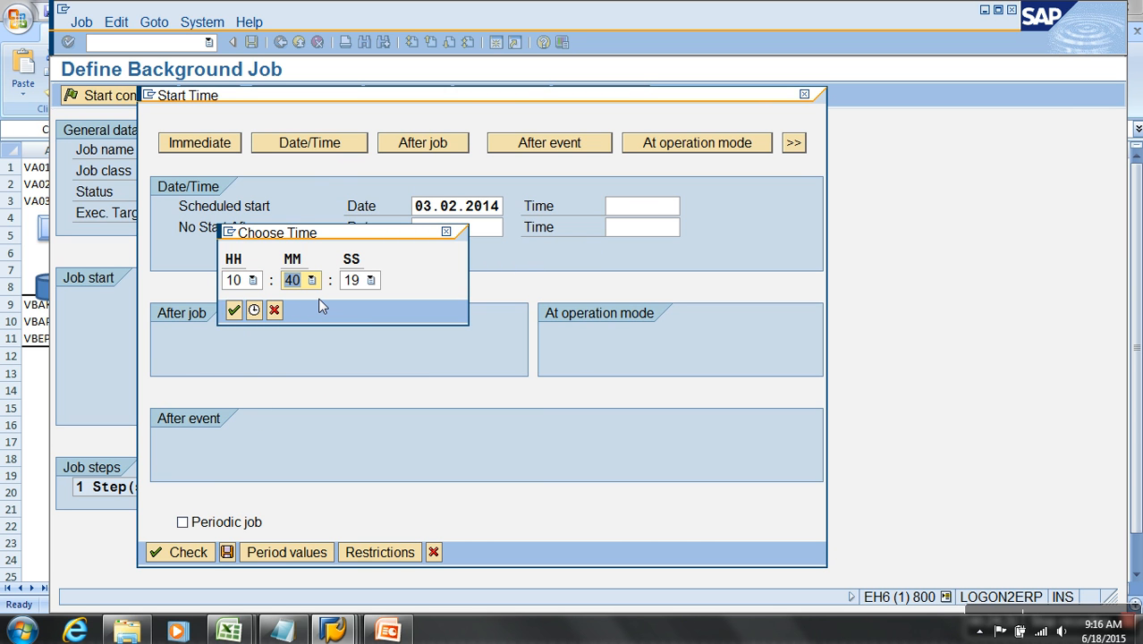
key(Tab)
click(312, 280)
scroll(304, 358, up, 12)
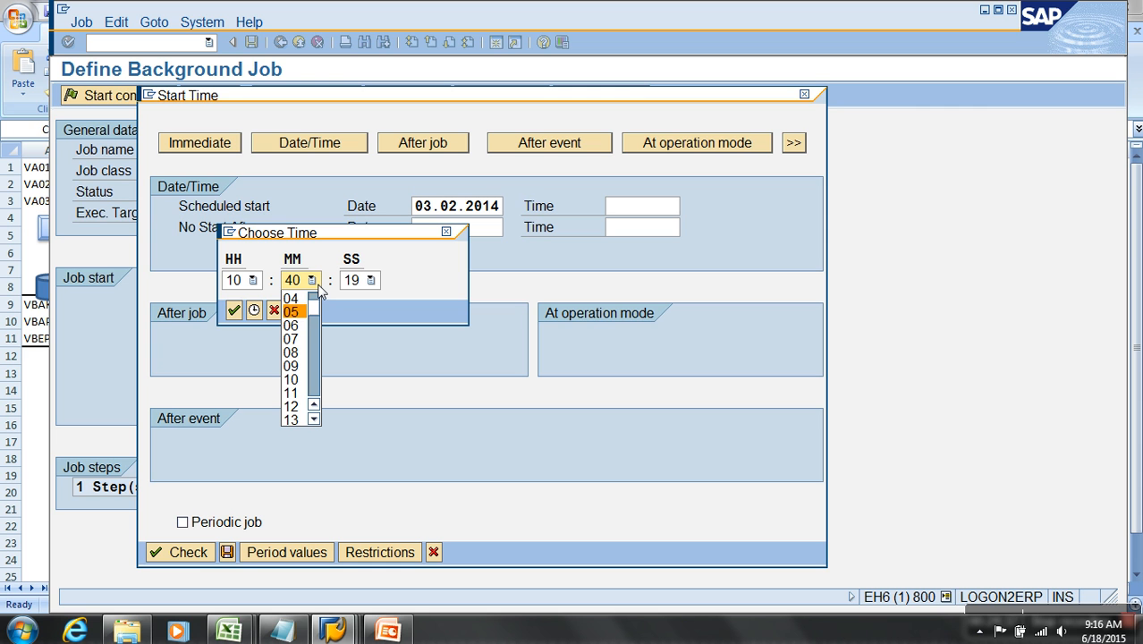
click(314, 404)
scroll(318, 414, up, 1)
click(292, 296)
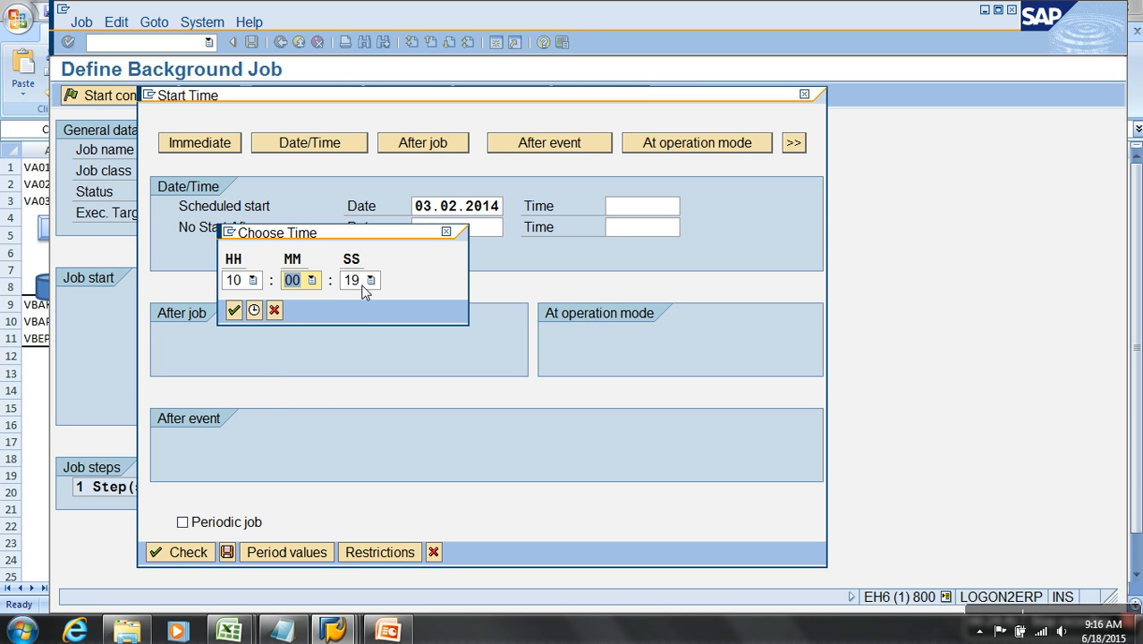
Set the seconds to 00, accept the start time as 10:00:00 a.m., and mark the job as periodic
click(370, 280)
scroll(370, 309, up, 6)
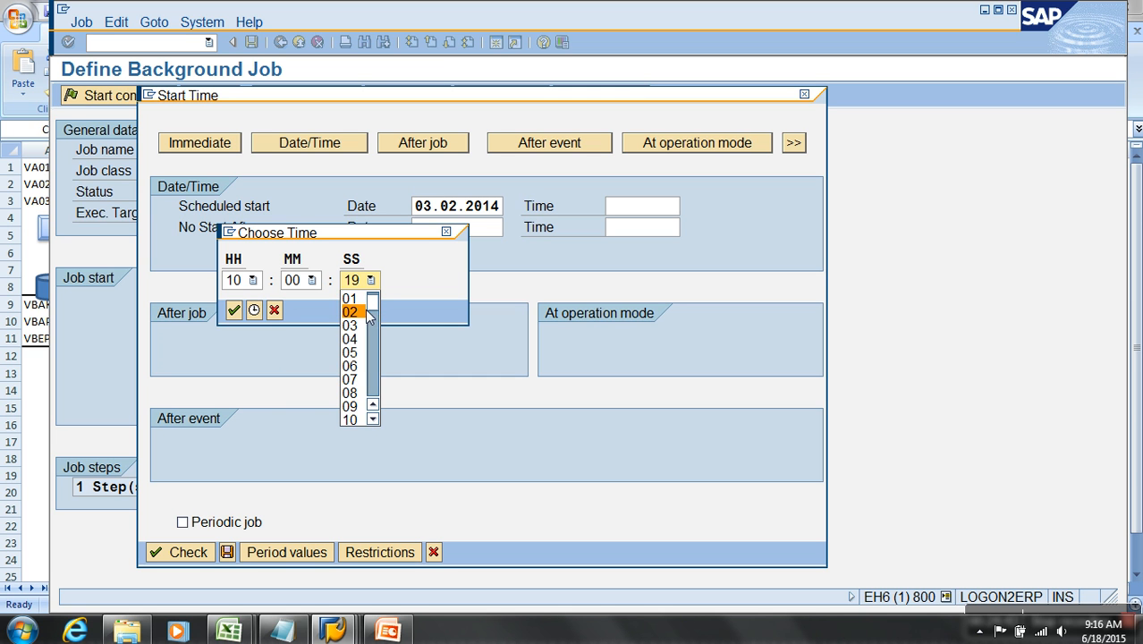
click(372, 404)
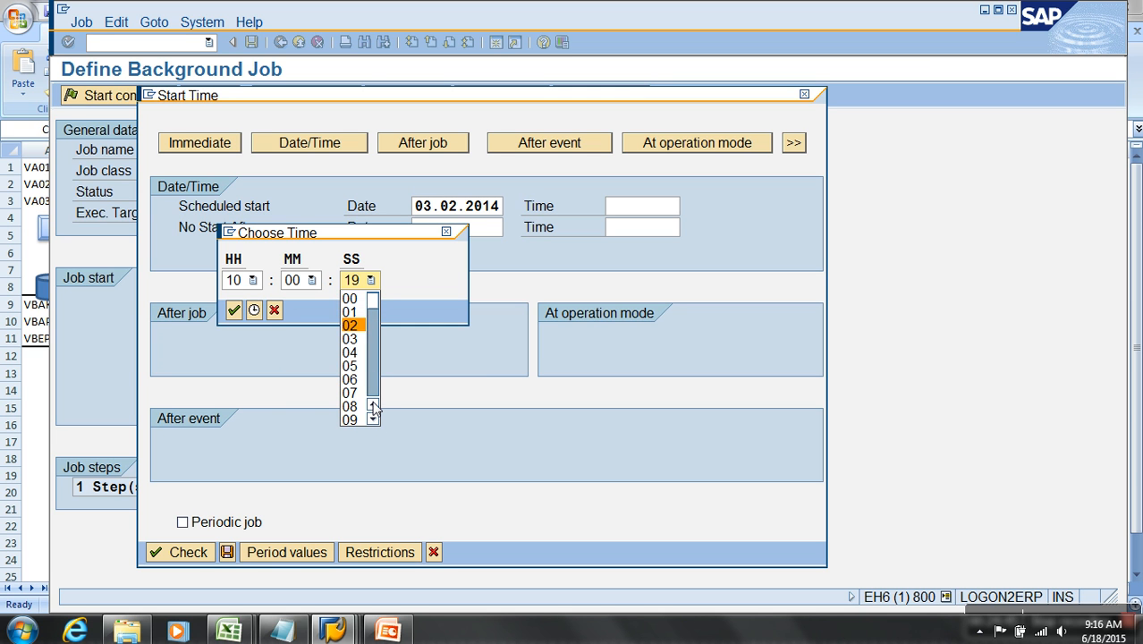
click(352, 298)
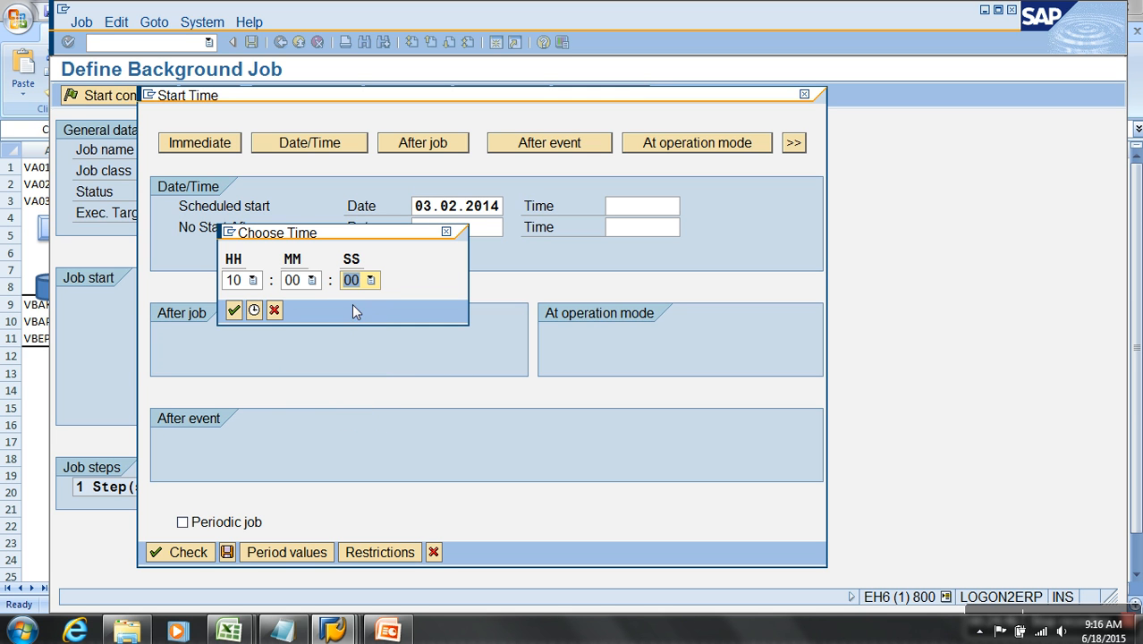
click(254, 310)
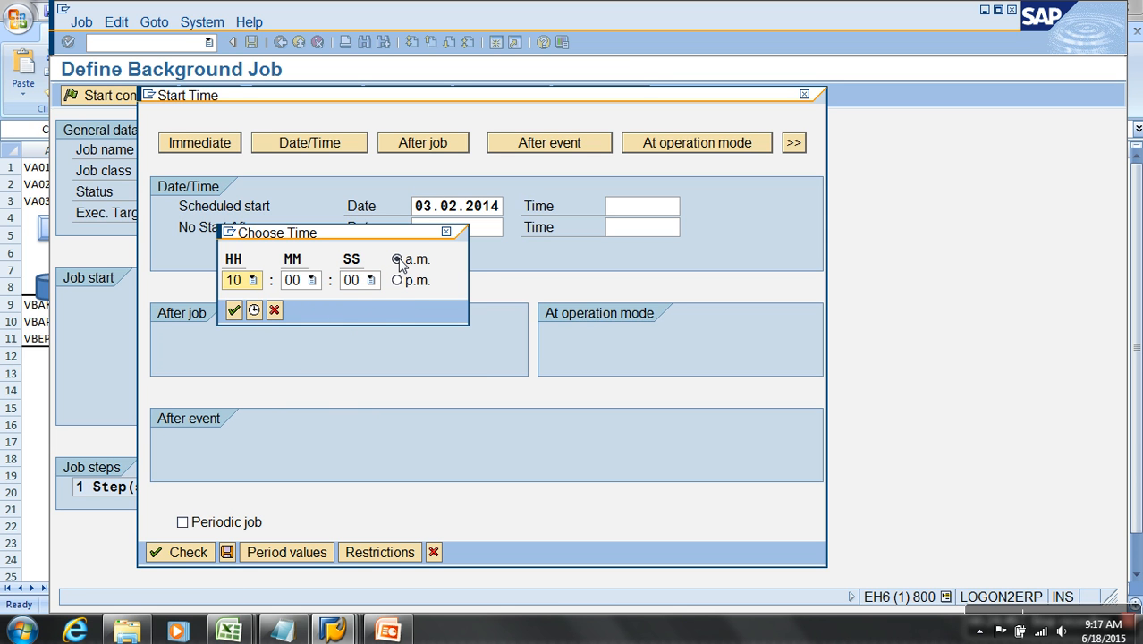
click(234, 310)
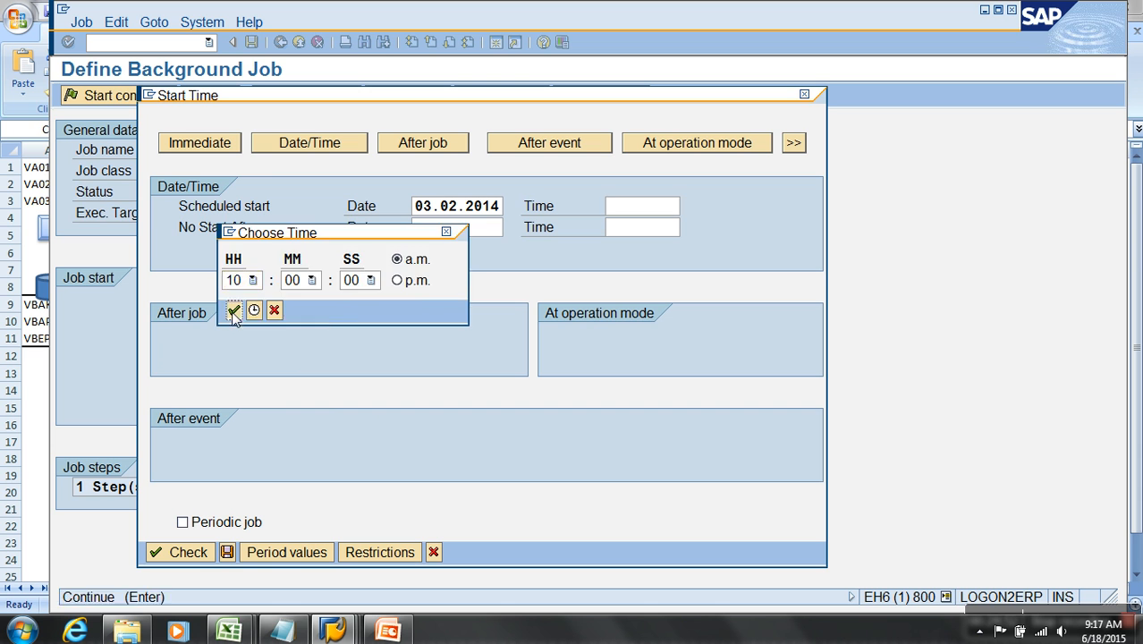
click(233, 524)
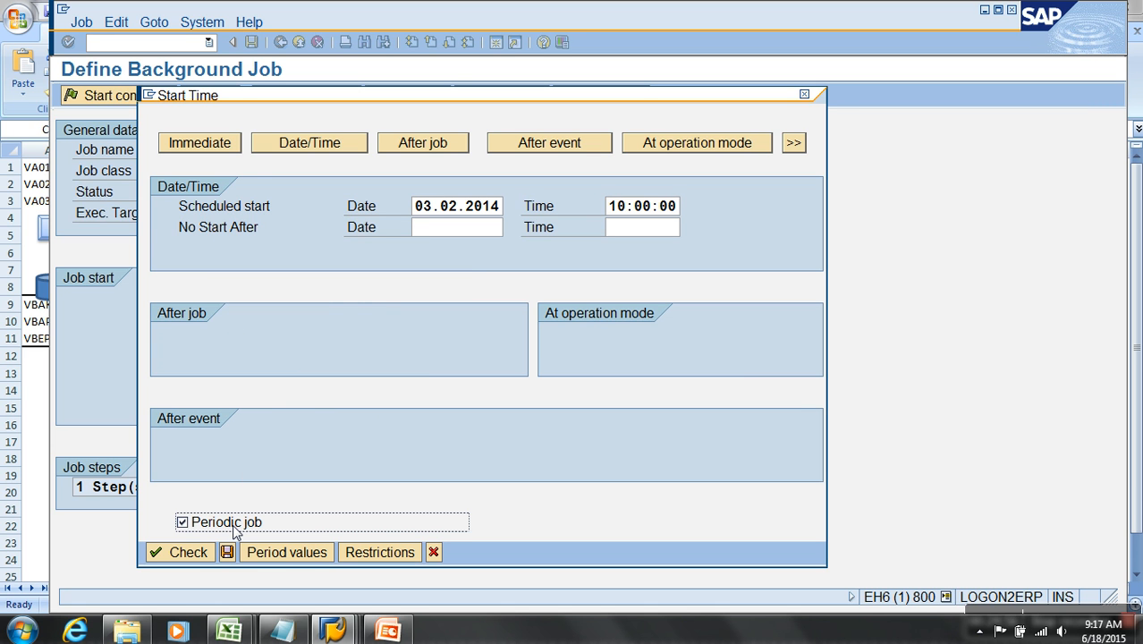
click(280, 552)
click(292, 302)
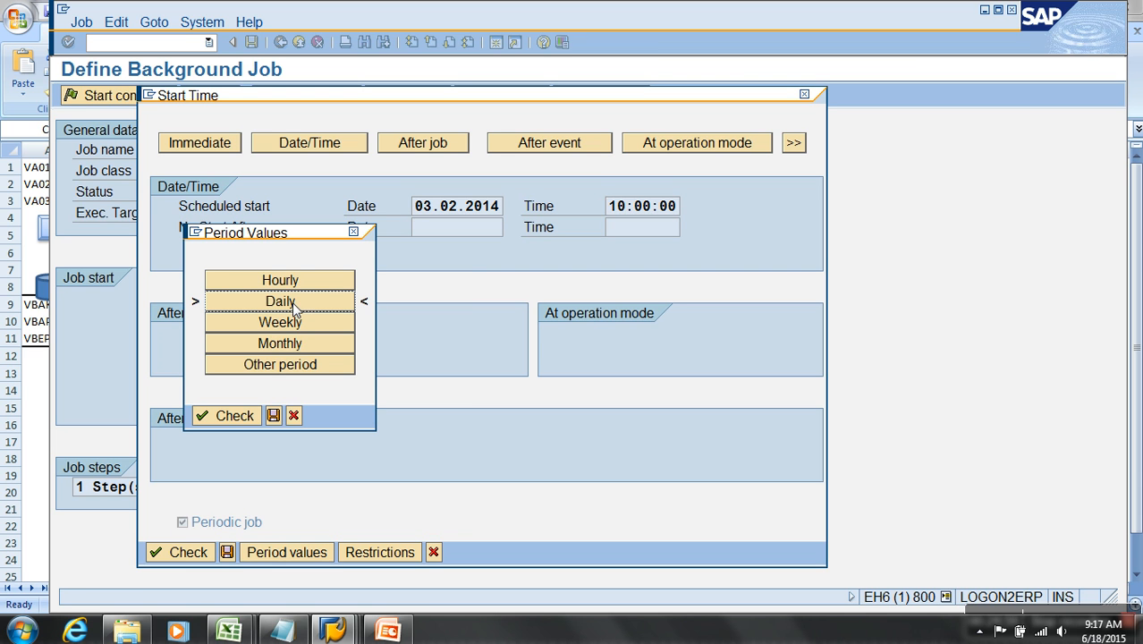
click(294, 416)
click(336, 323)
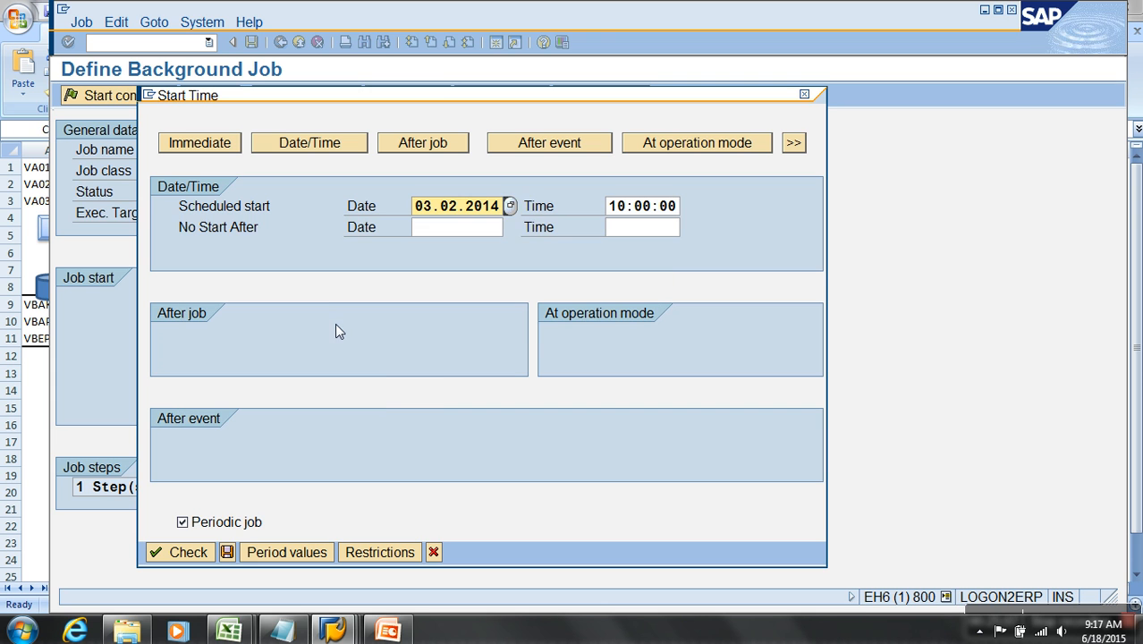
Make the job non-periodic, set it to start immediately, and save the start condition
click(232, 524)
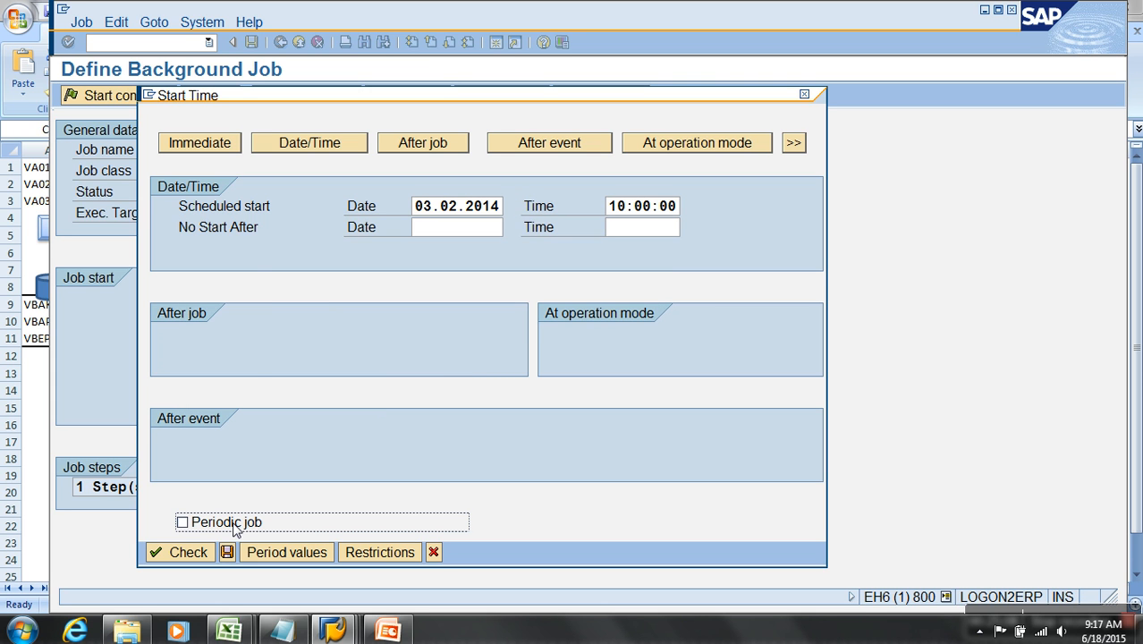
click(215, 149)
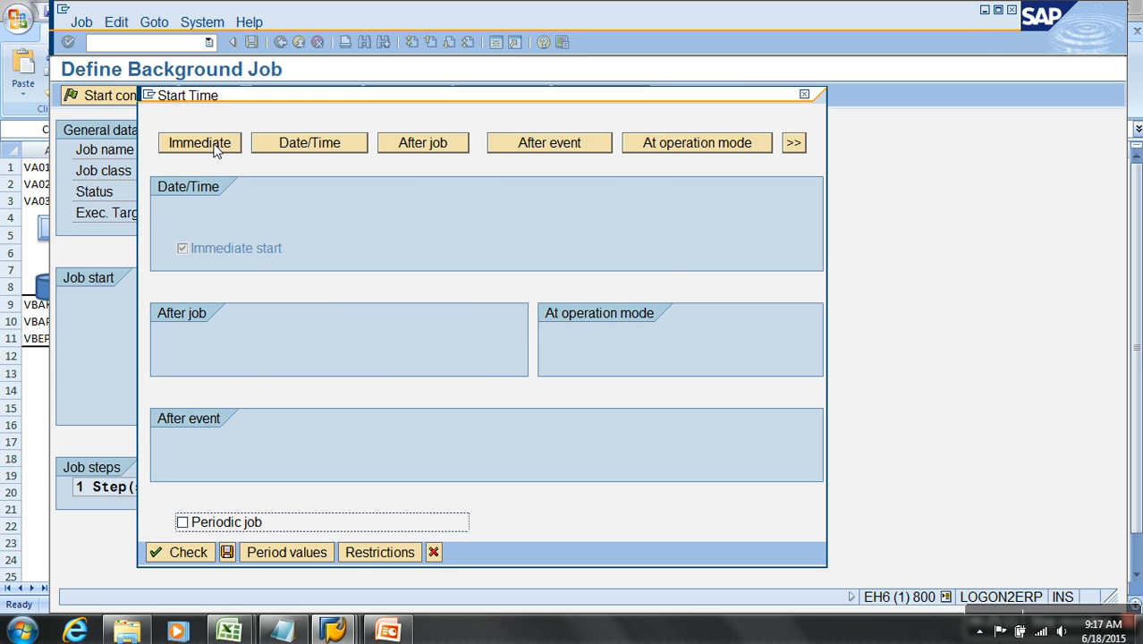
click(228, 552)
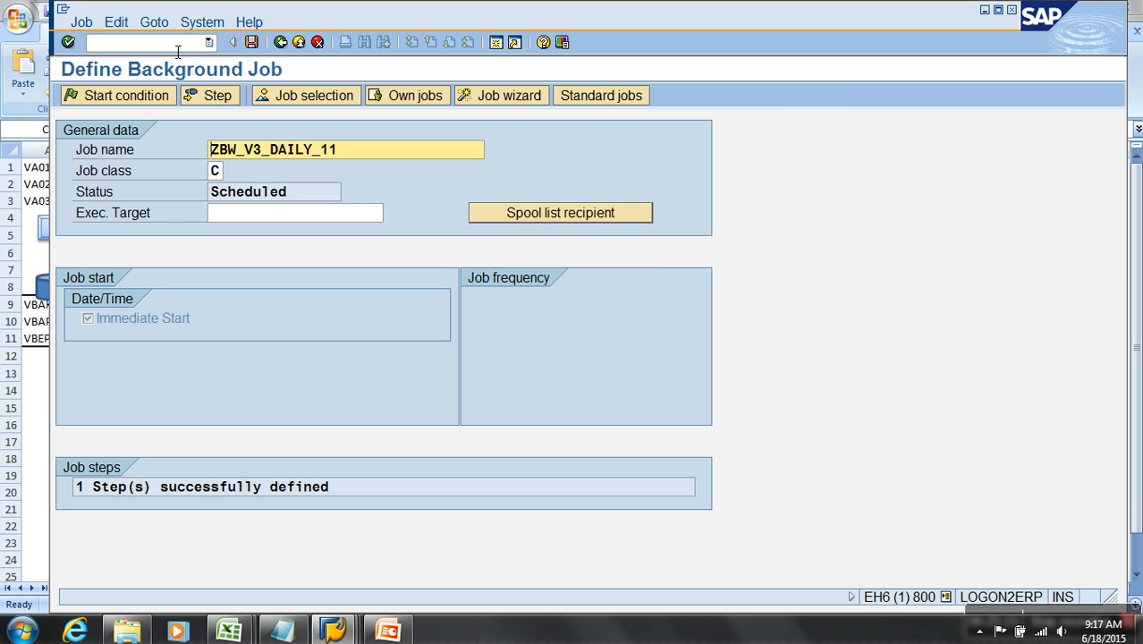
Open the job selection transaction in a new session and search for jobs named ZBW_V3_DAILY_11
drag(350, 156, 167, 145)
key(ctrl+c)
click(176, 43)
text(/O)
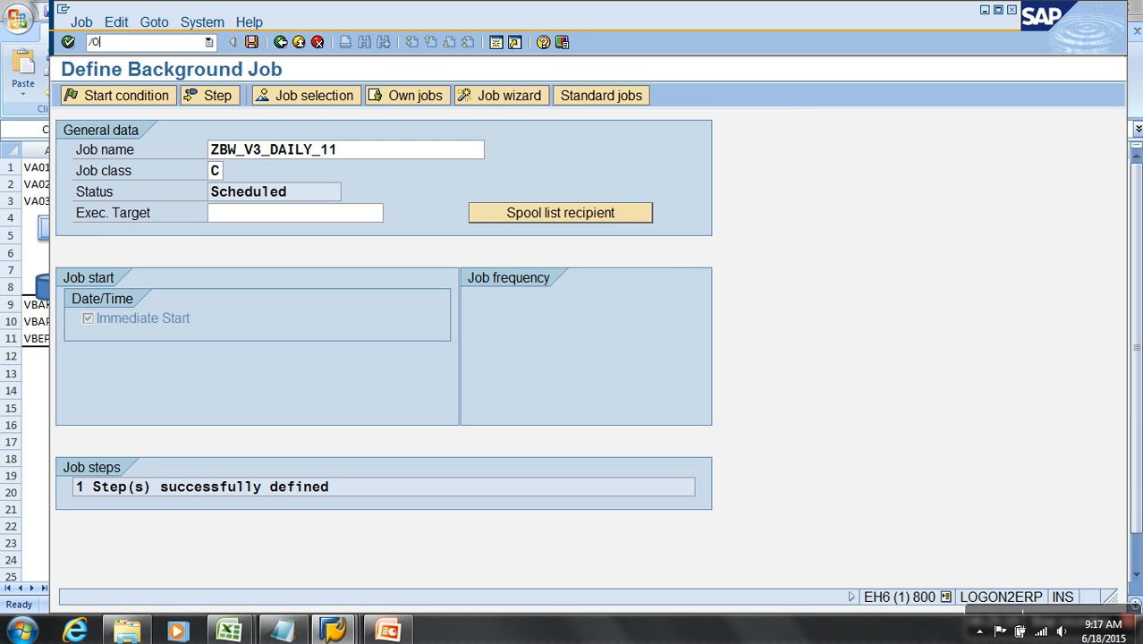
text(SM47)
key(Return)
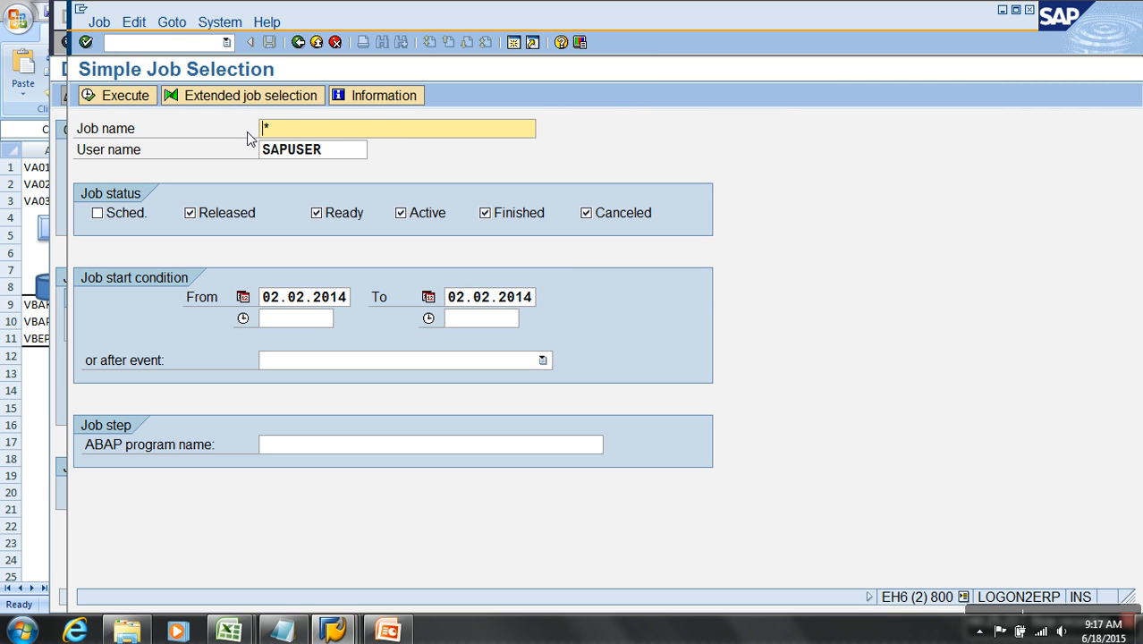
key(ctrl+v)
click(125, 95)
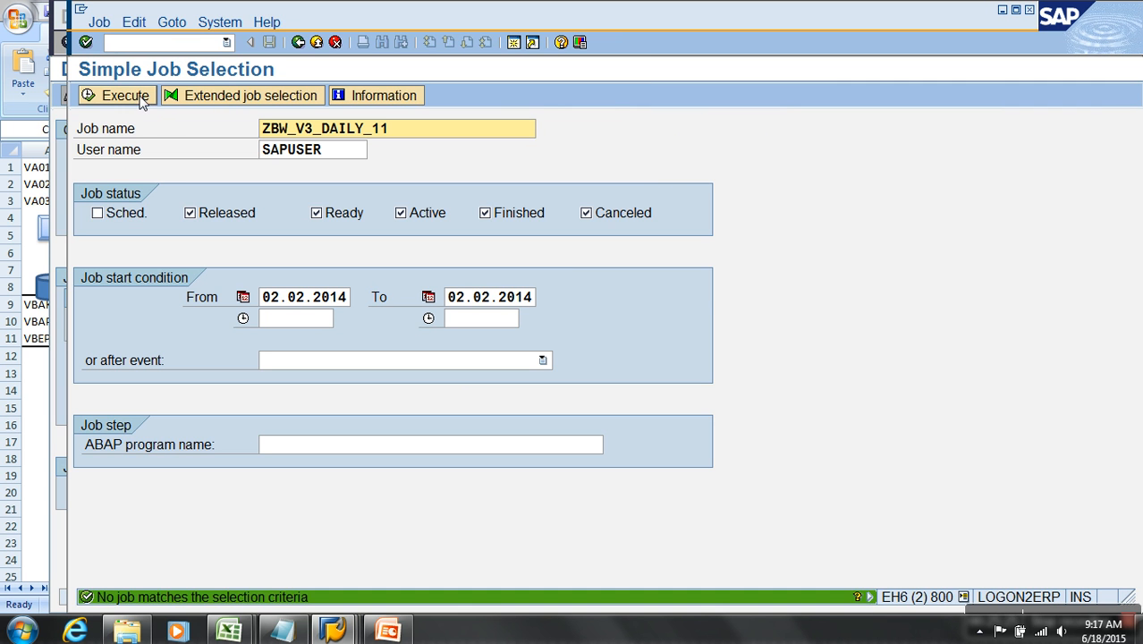
Save job ZBW_V3_DAILY_11 in its definition window, reapply the immediate start condition, and save the job again
key(alt+Tab)
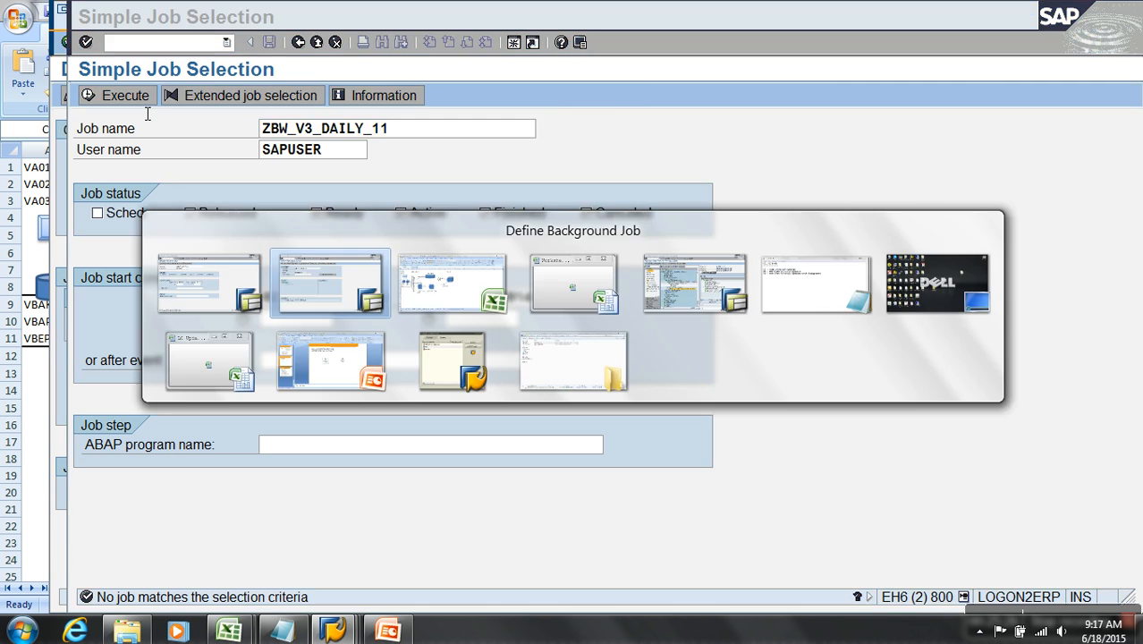
click(251, 42)
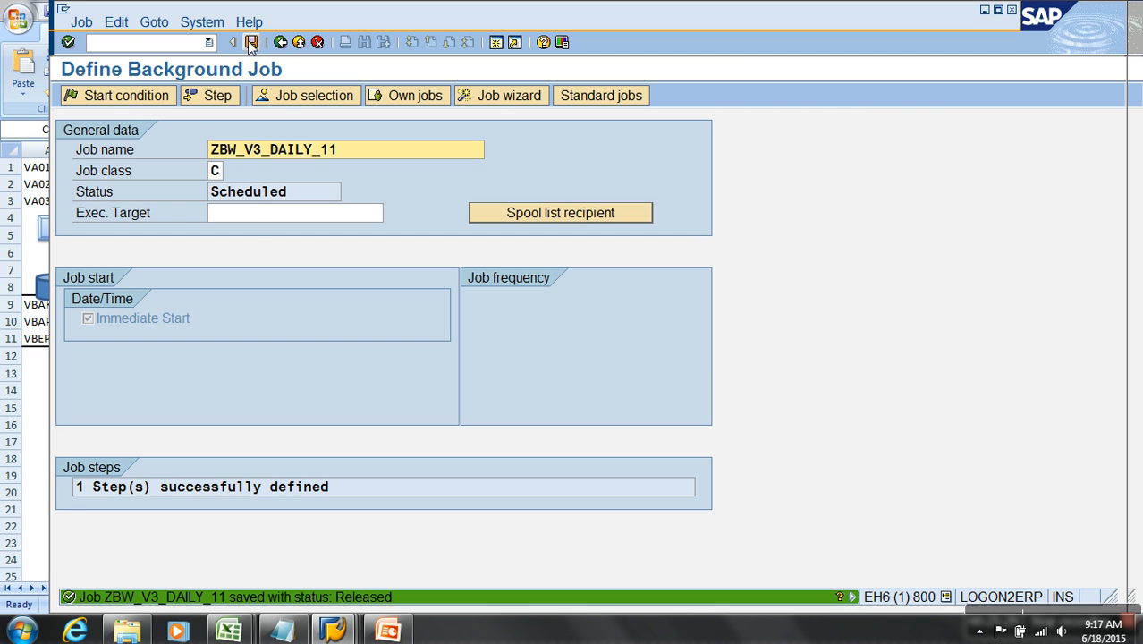
click(111, 96)
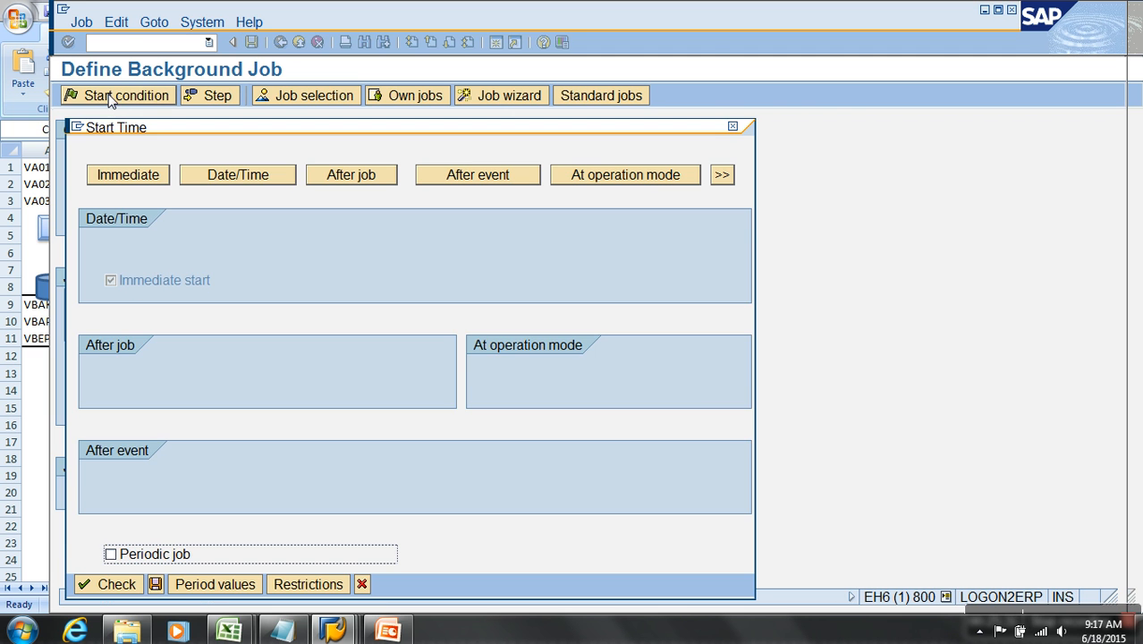
click(156, 584)
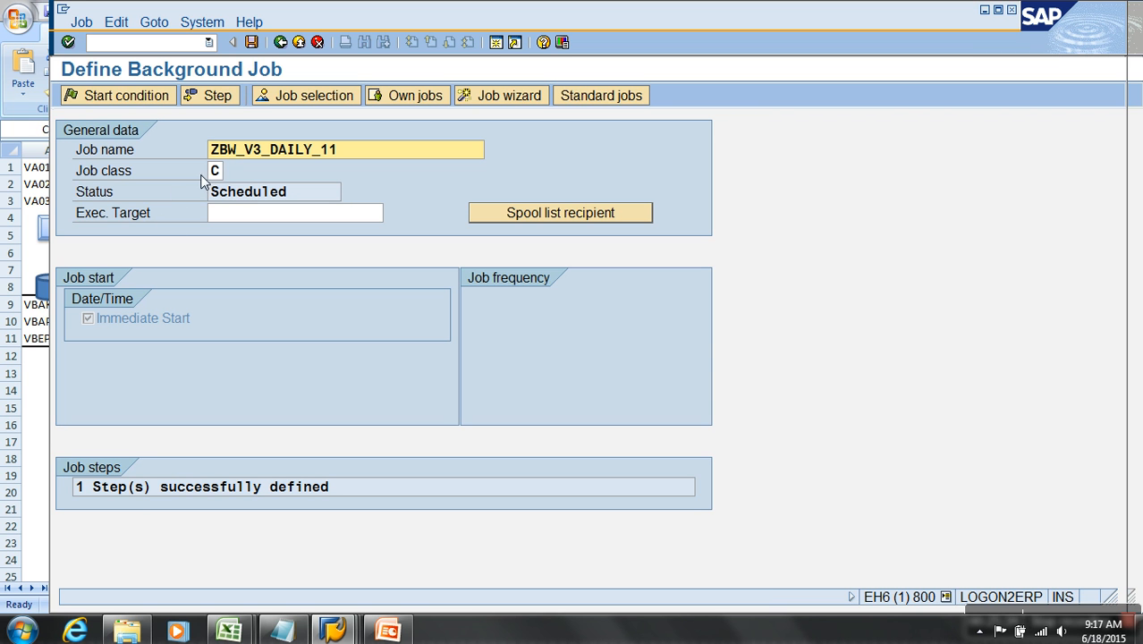
click(251, 42)
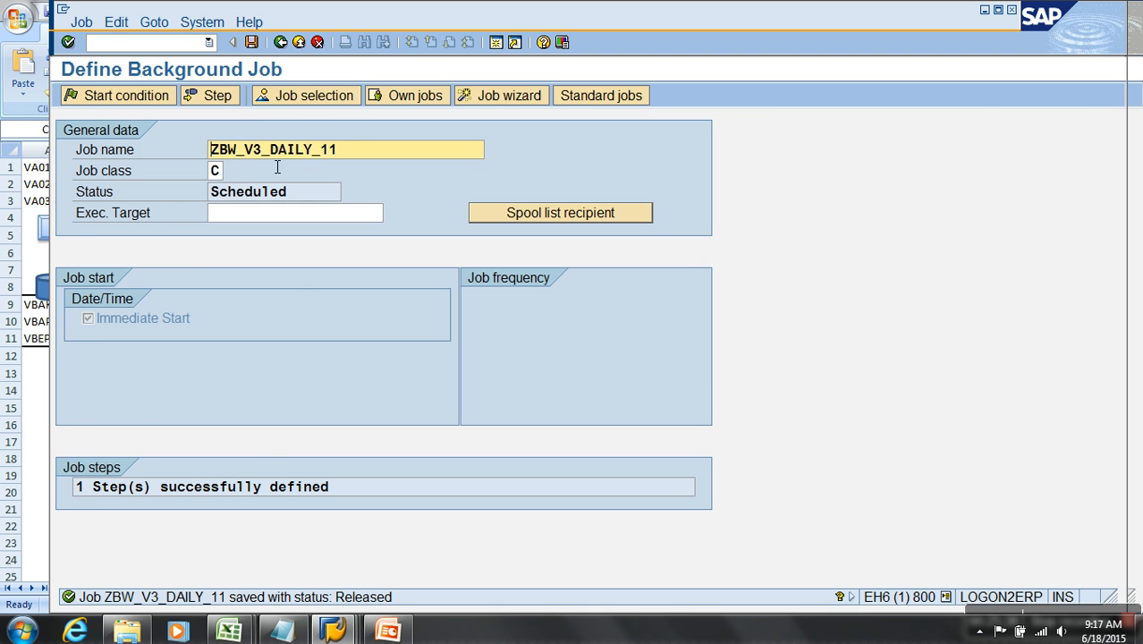
Display the job overview for ZBW_V3_DAILY_11, and list all update requests in SM13 to check for pending ones
key(alt+Tab)
click(139, 94)
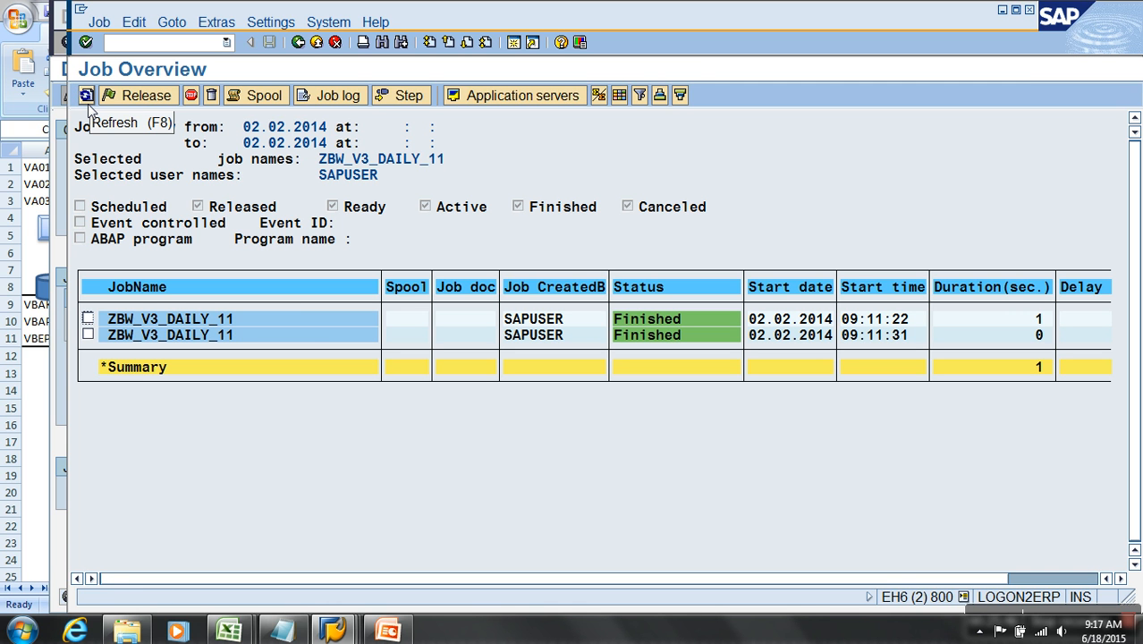
click(213, 44)
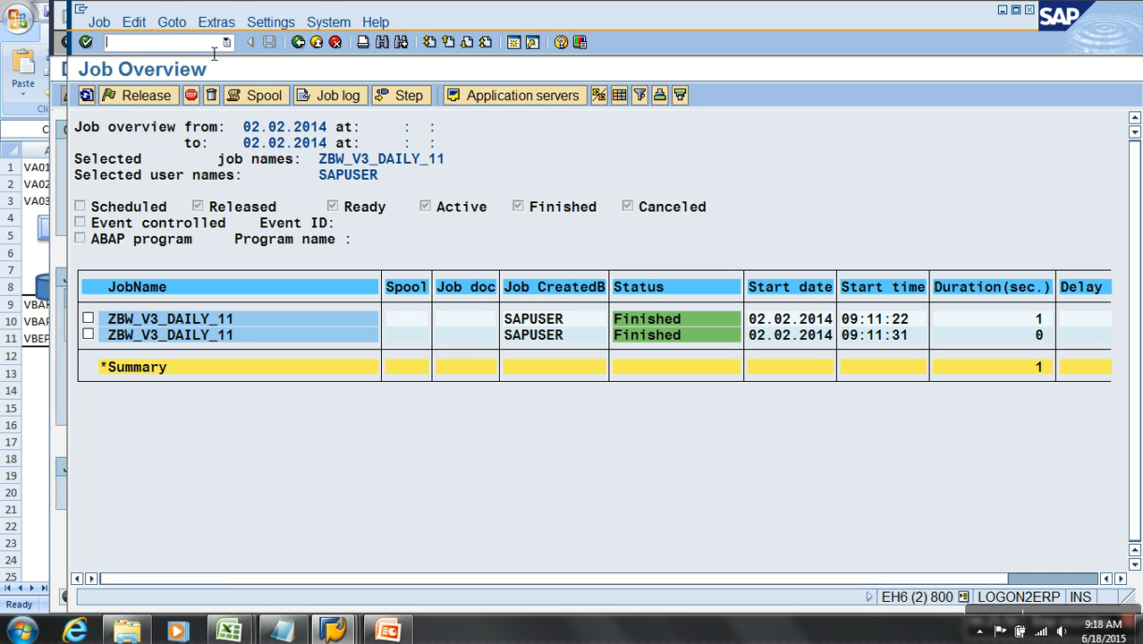
text(/NSM13)
key(Return)
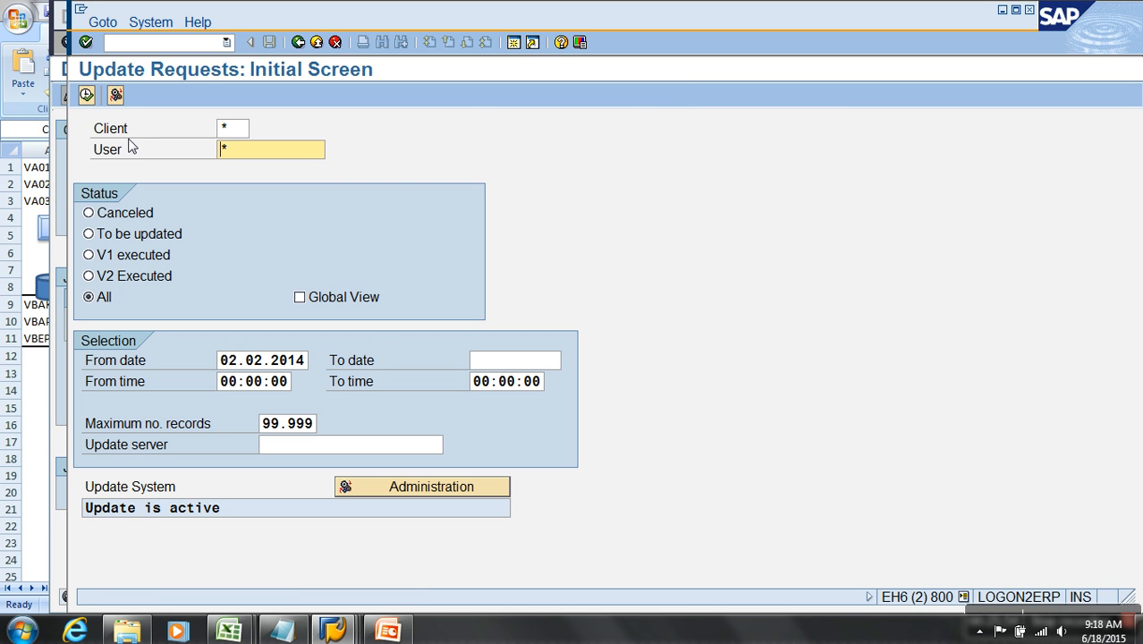
click(87, 96)
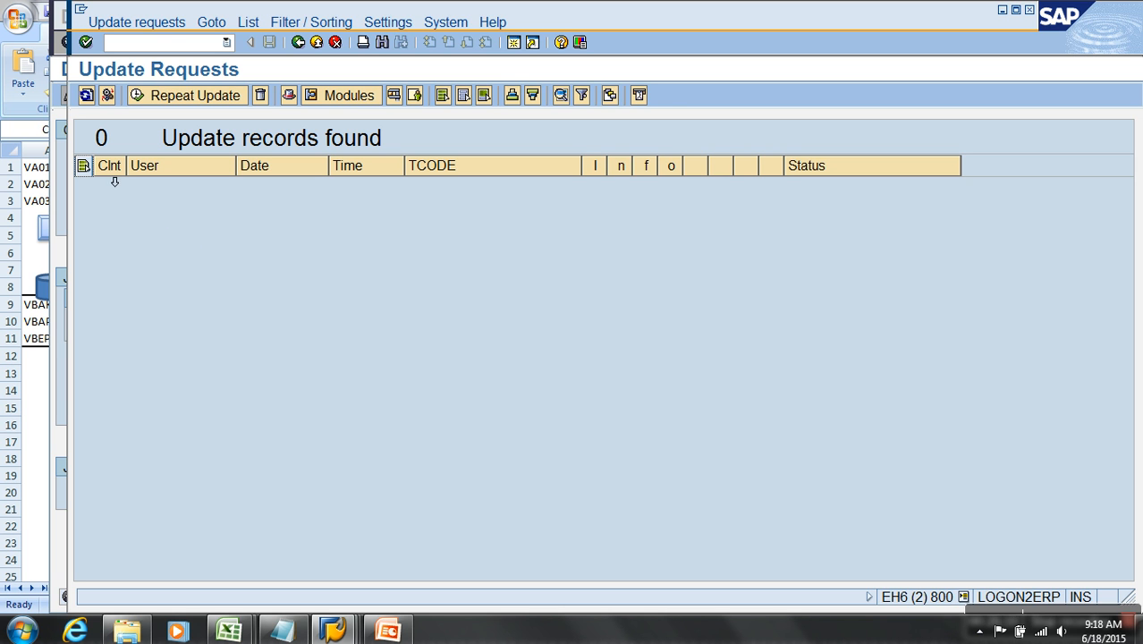
Display the Delta Update entries queued for 2LIS_11_VAHDR in RSA7 and examine the records for documents 7724 and 14392
click(153, 44)
text(/NRSA7)
key(Return)
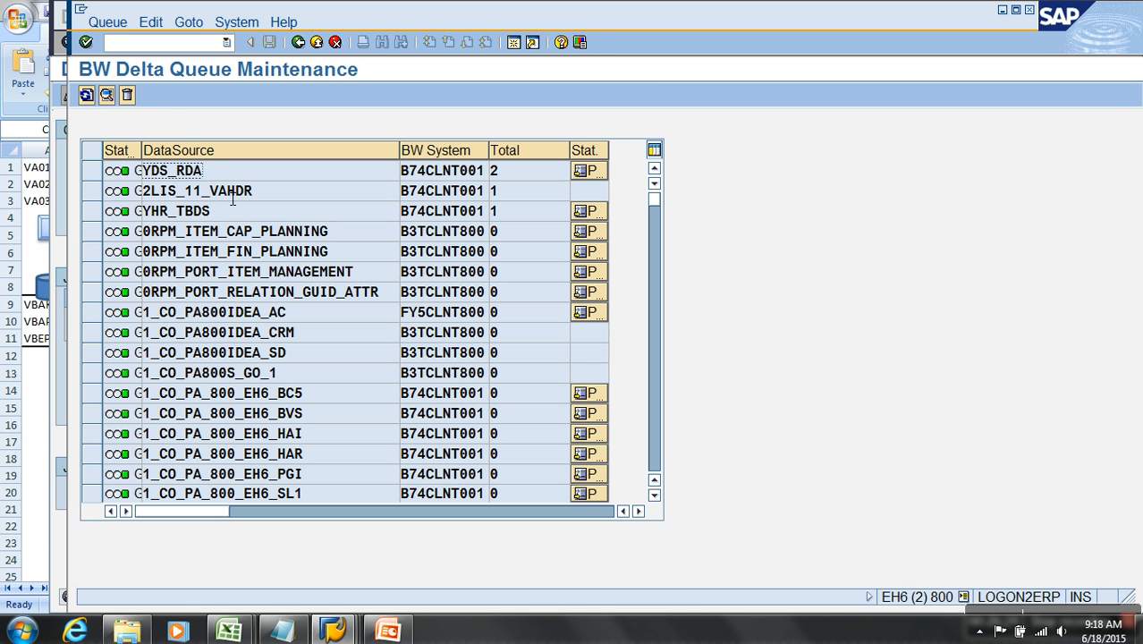
click(87, 192)
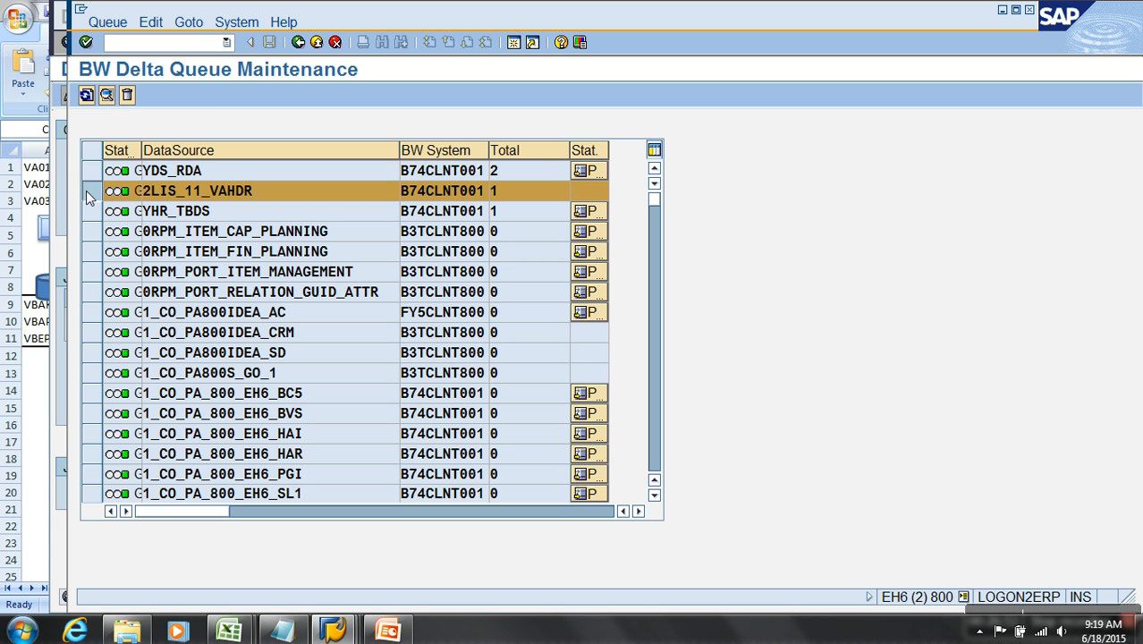
click(86, 95)
click(91, 437)
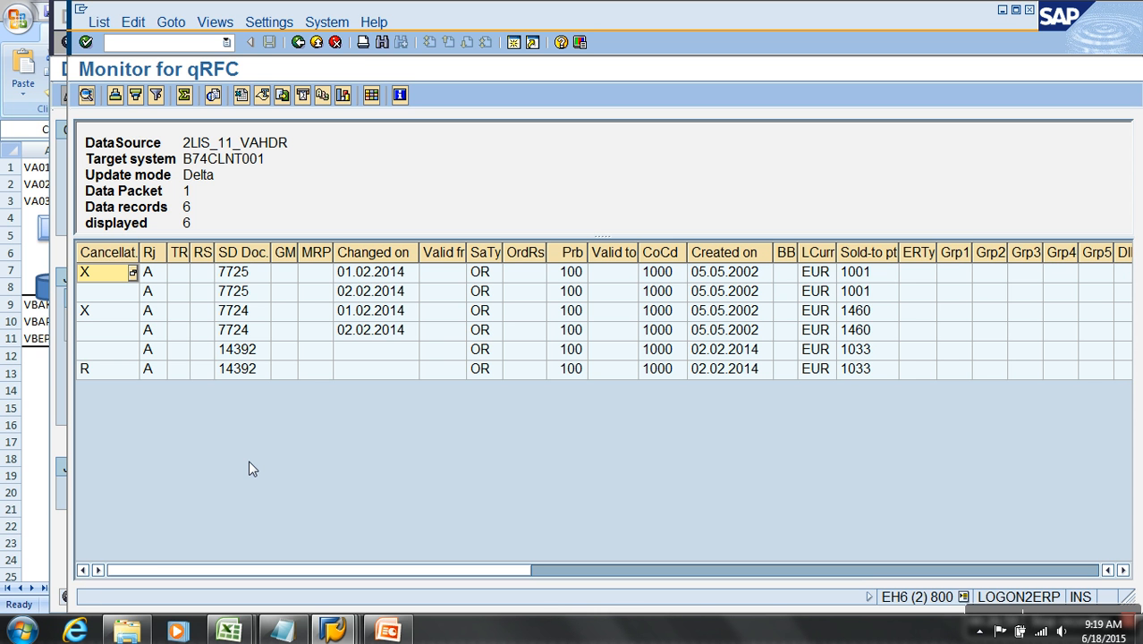
click(249, 314)
click(247, 355)
click(252, 370)
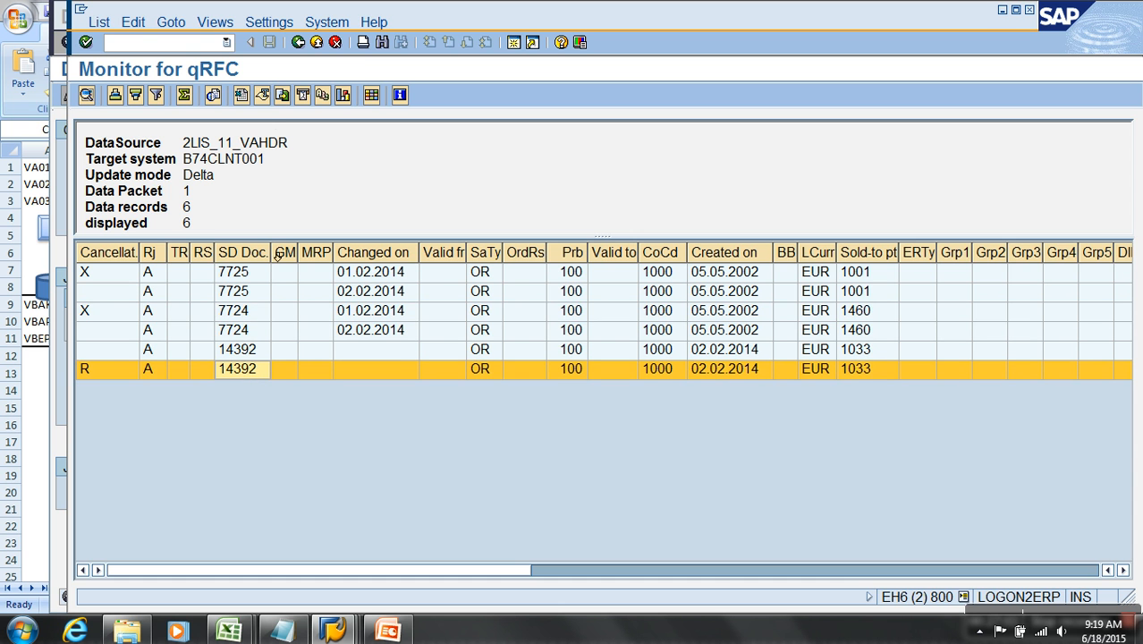
Display the Delta Repetition entries of 2LIS_11_VAHDR from the delta queue, and leave the record list
click(298, 43)
click(106, 94)
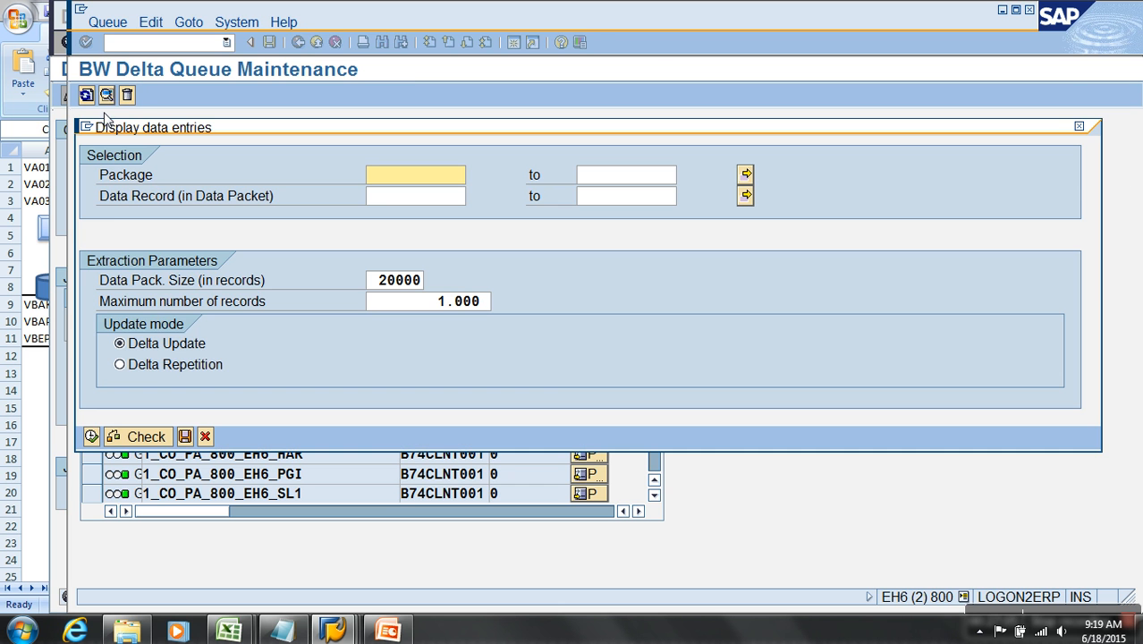
click(119, 365)
click(91, 435)
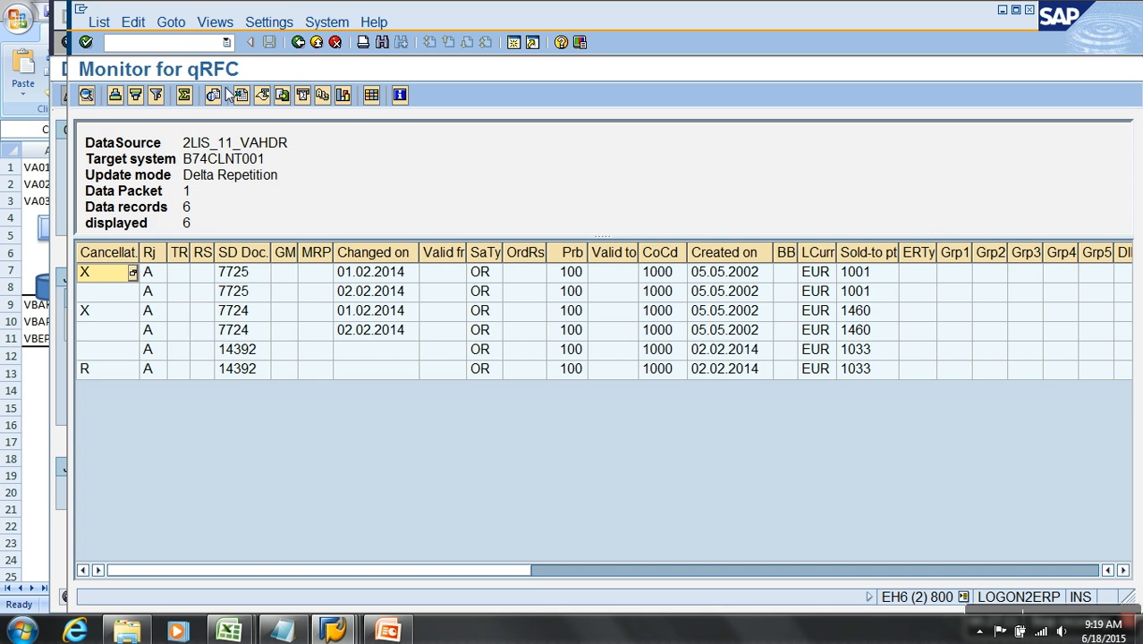
click(314, 43)
Switch to the BW session and open InfoPackage "ip lo DELTA" under Sales Document Header Data with the navigation tree hidden
mouse_move(336, 629)
click(336, 562)
click(298, 43)
double_click(358, 324)
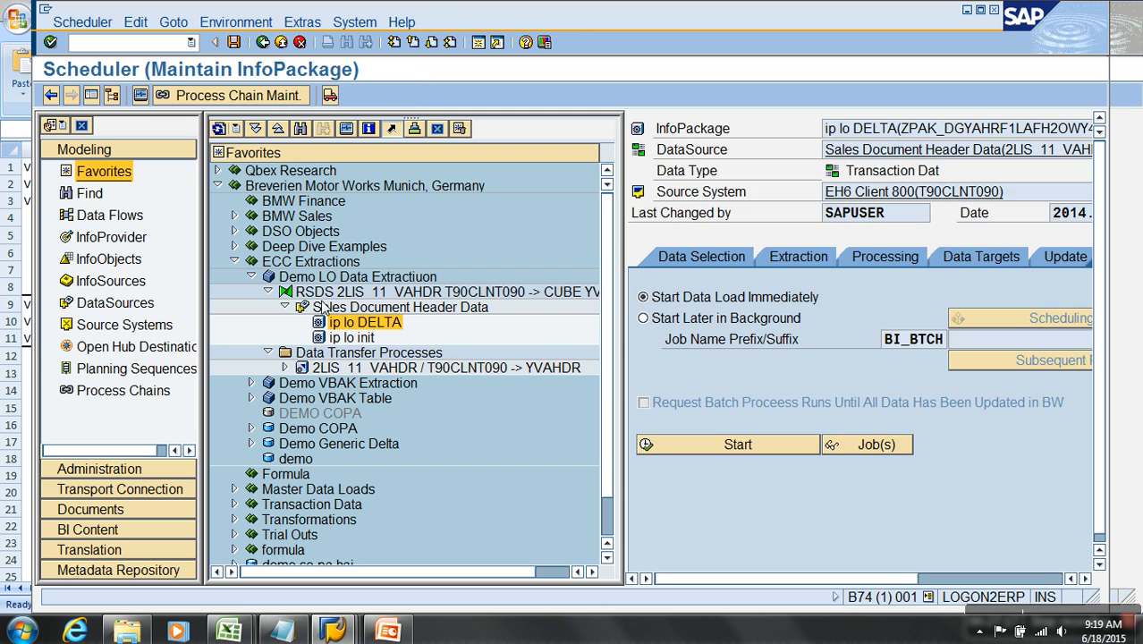
click(91, 95)
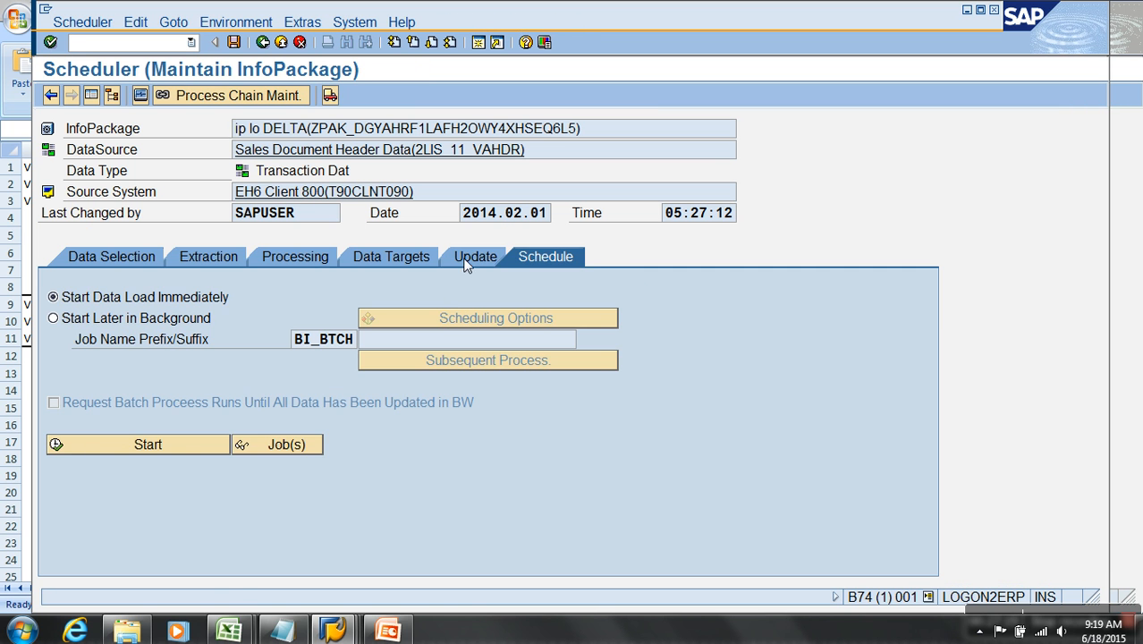
Check the update settings of InfoPackage "ip lo DELTA" and start its data load immediately
click(472, 258)
click(100, 344)
click(548, 259)
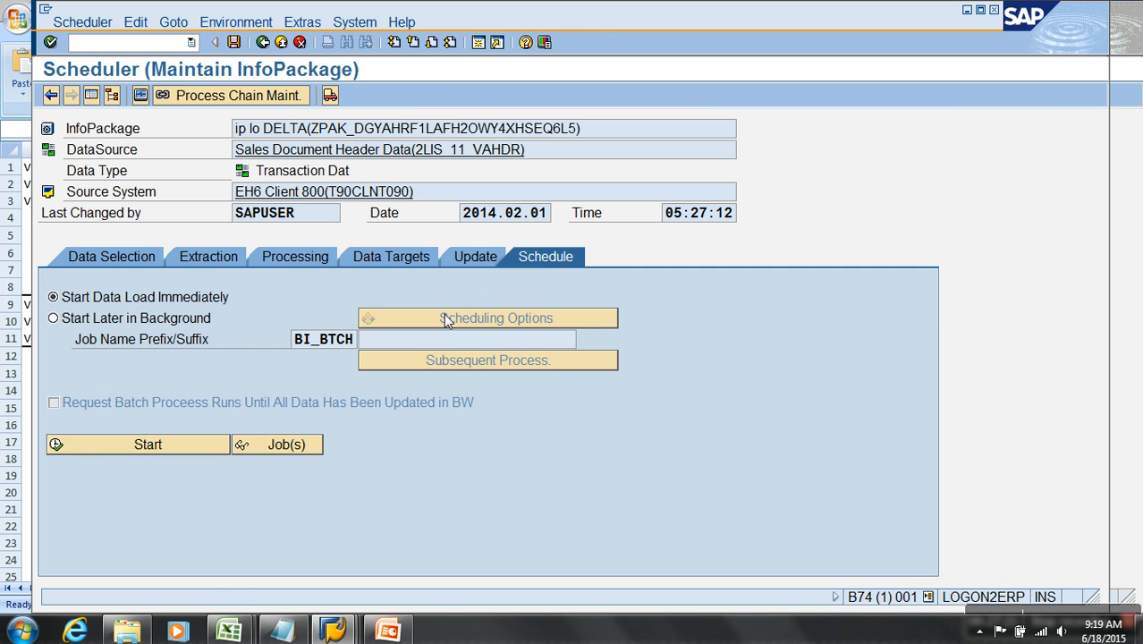
click(143, 436)
Check the 2014.02.02 load request of "ip lo DELTA" in the InfoPackage monitor, and return to the modeling workbench
click(140, 95)
click(65, 170)
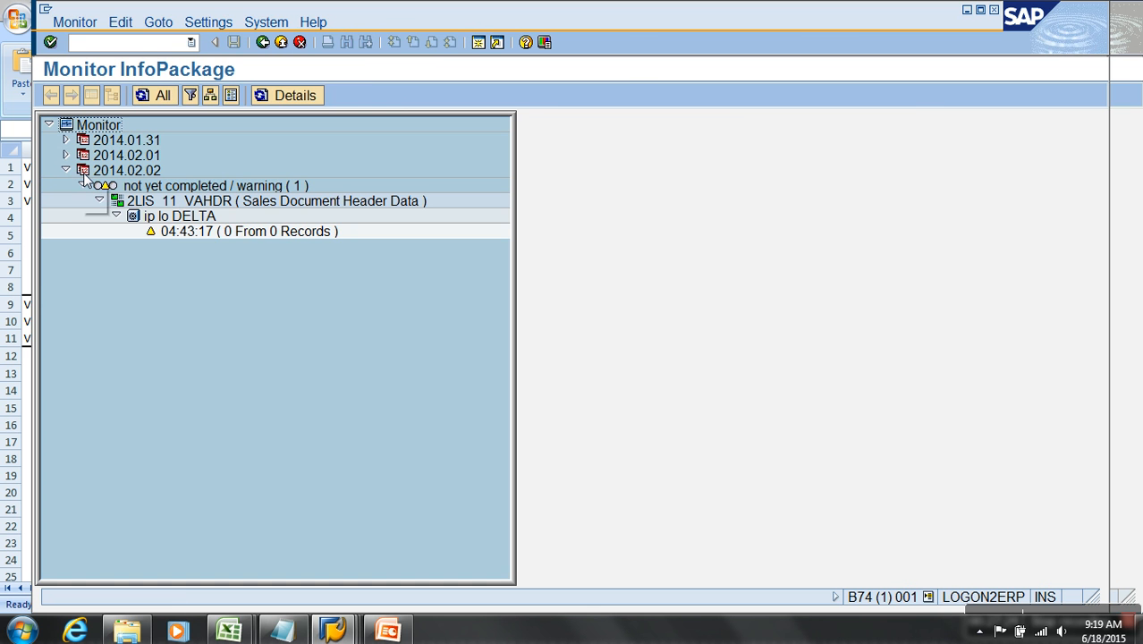
click(234, 231)
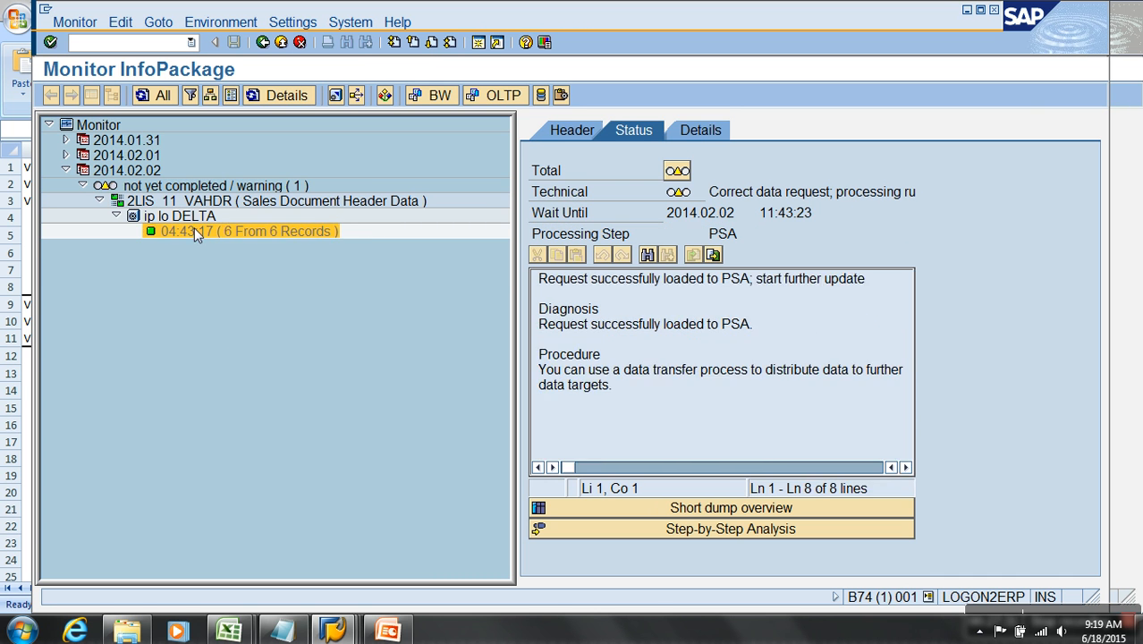
click(208, 95)
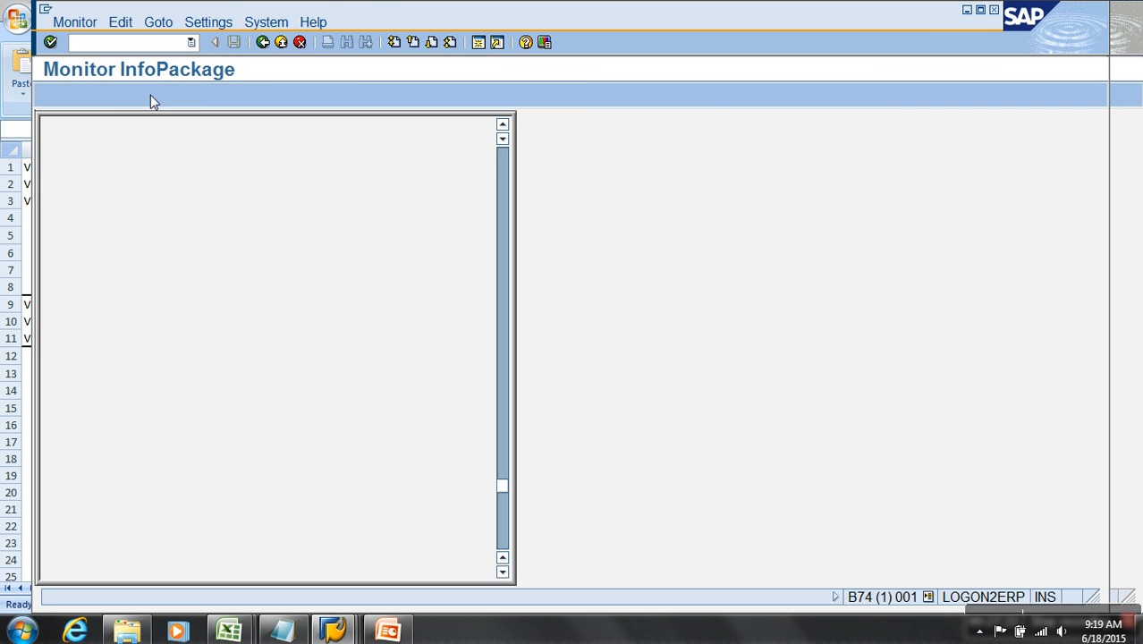
click(281, 42)
click(281, 42)
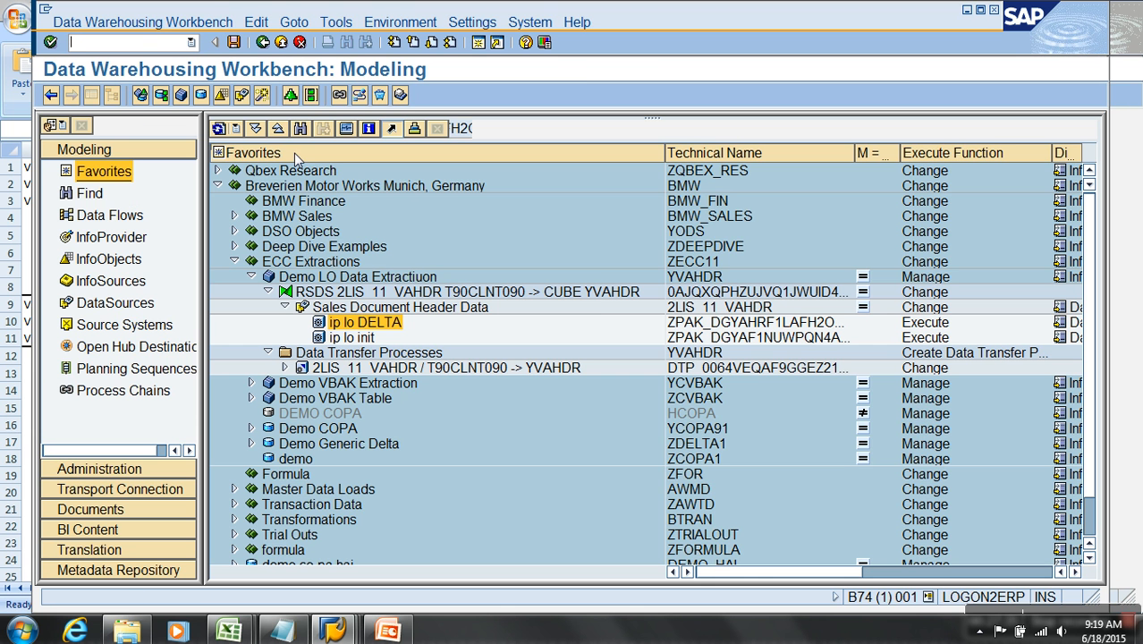
Execute the data transfer process 2LIS_11_VAHDR / T90CLNT090 -> YVAHDR and refresh its request monitor
click(416, 368)
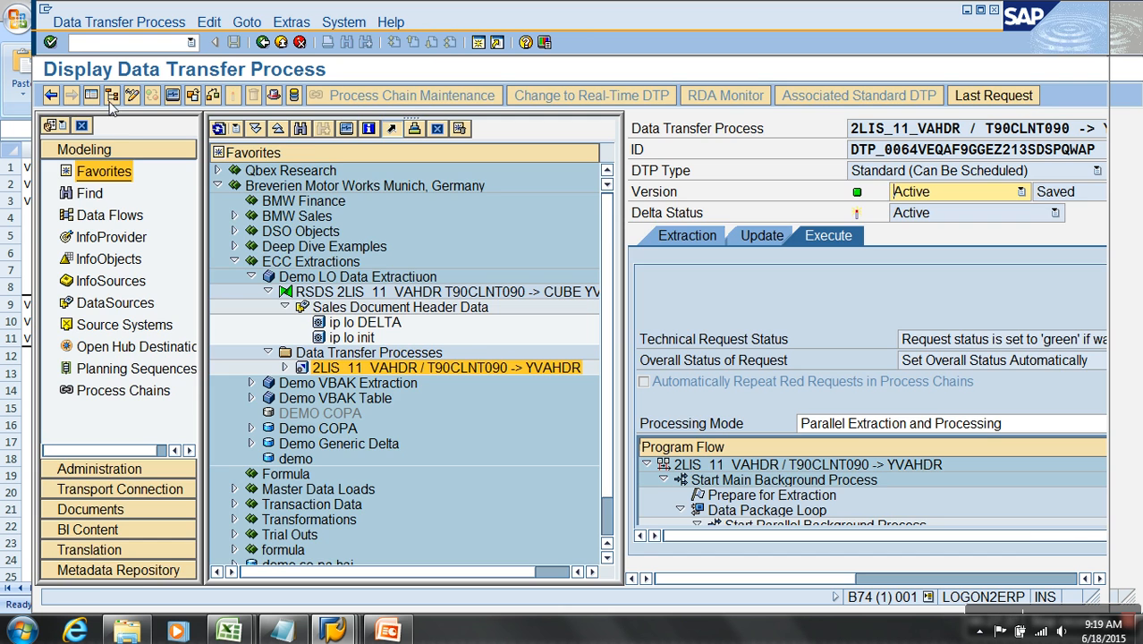
click(111, 95)
click(660, 424)
click(325, 367)
click(110, 95)
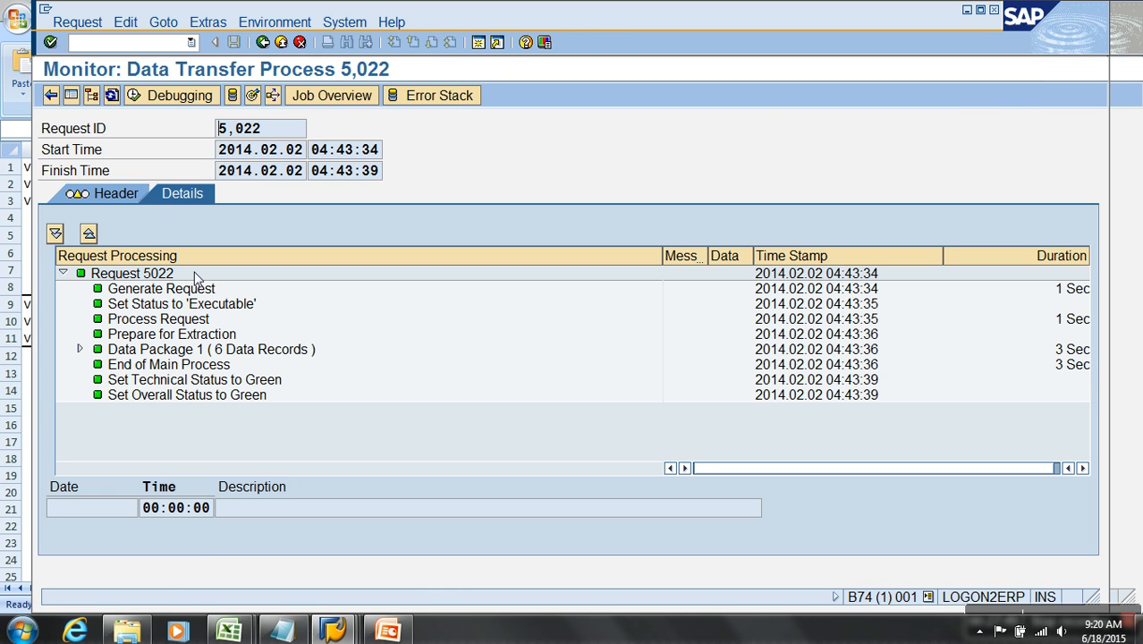
click(111, 96)
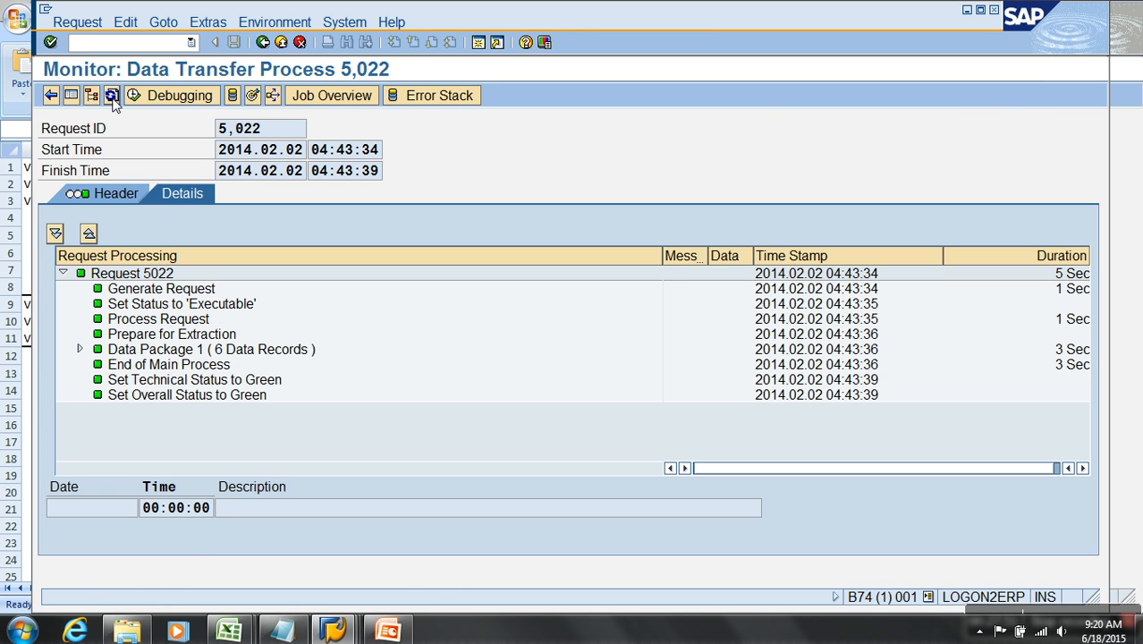